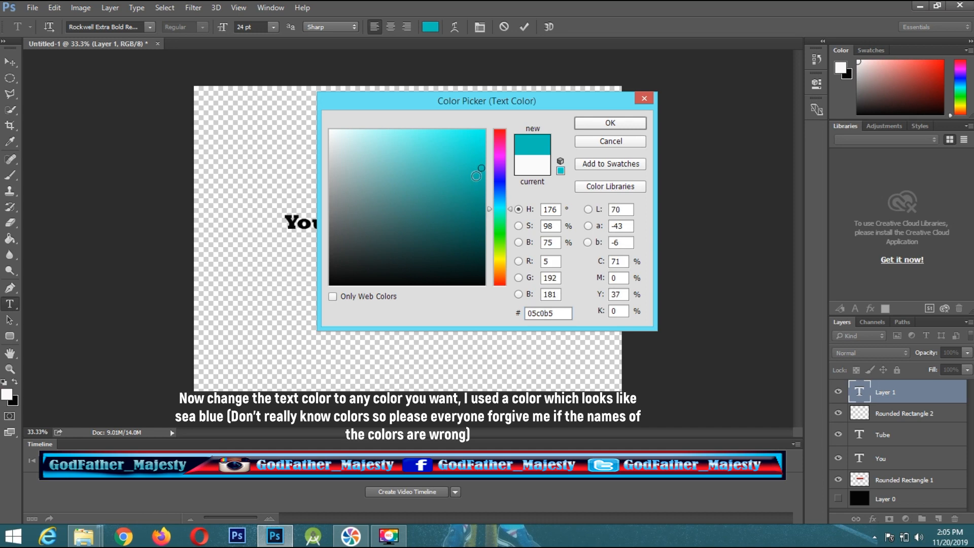
Step: Apply a teal colour to the channel-name text and set its font size to 14 pt
left_click(587, 125)
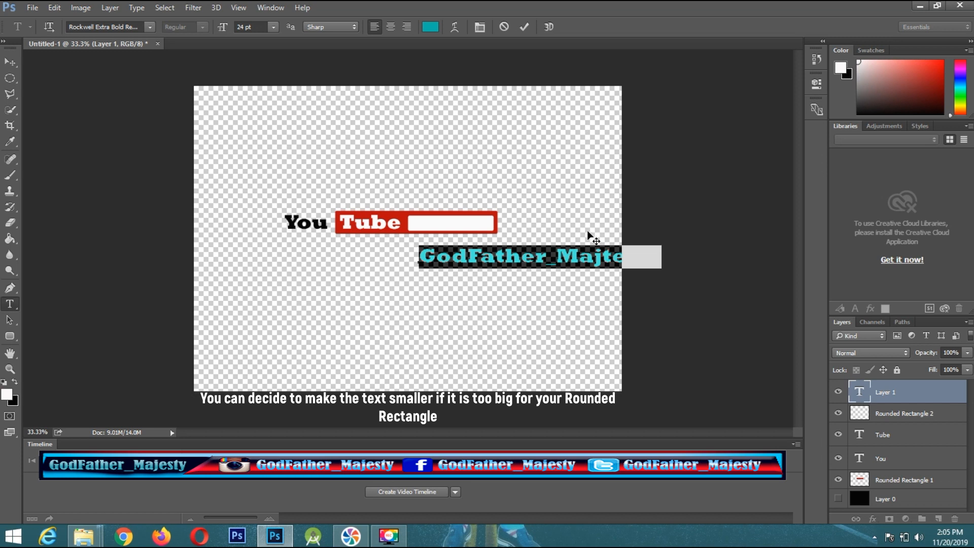
left_click(273, 28)
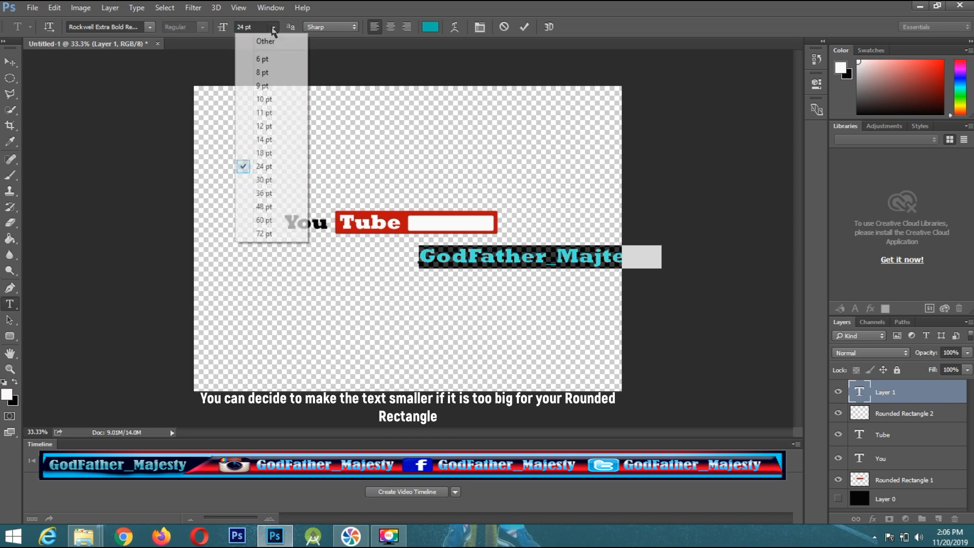
left_click(266, 157)
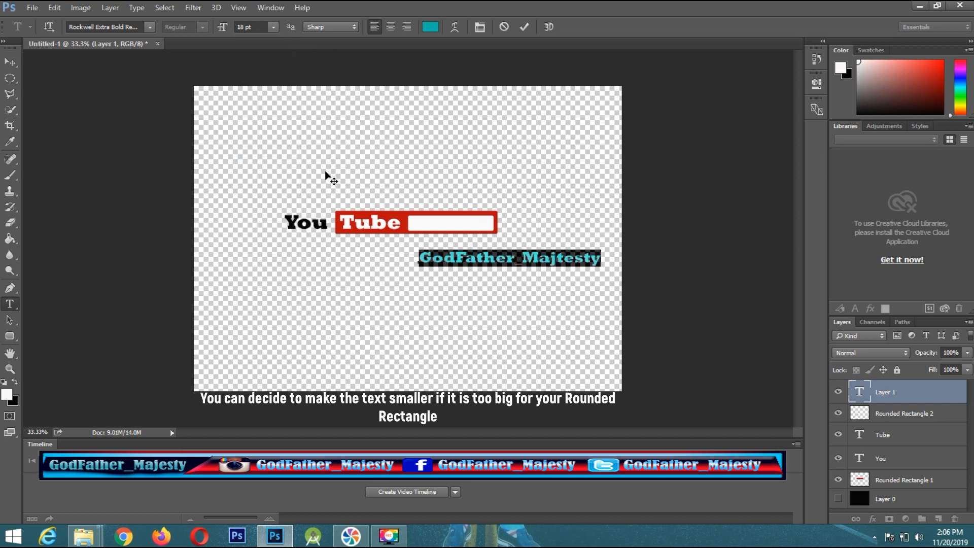
left_click(274, 27)
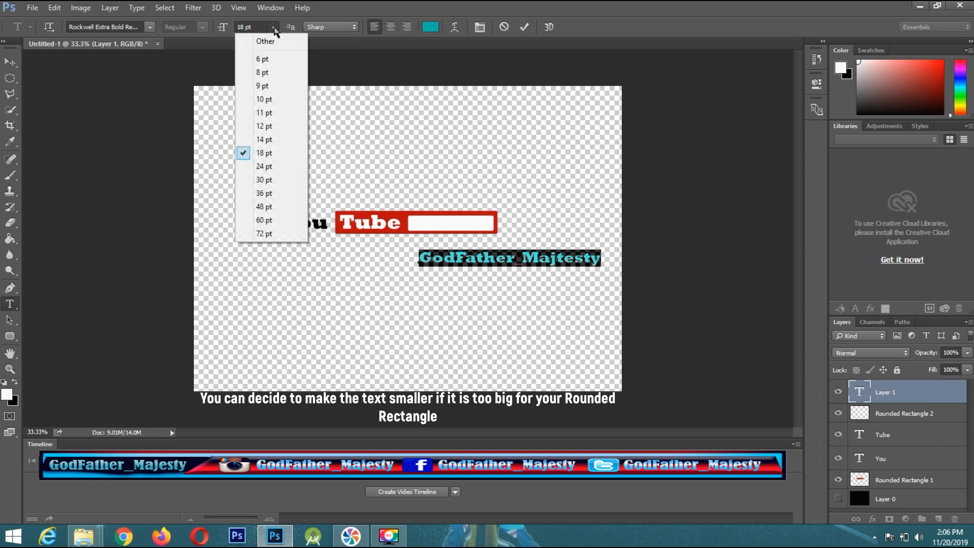
left_click(267, 140)
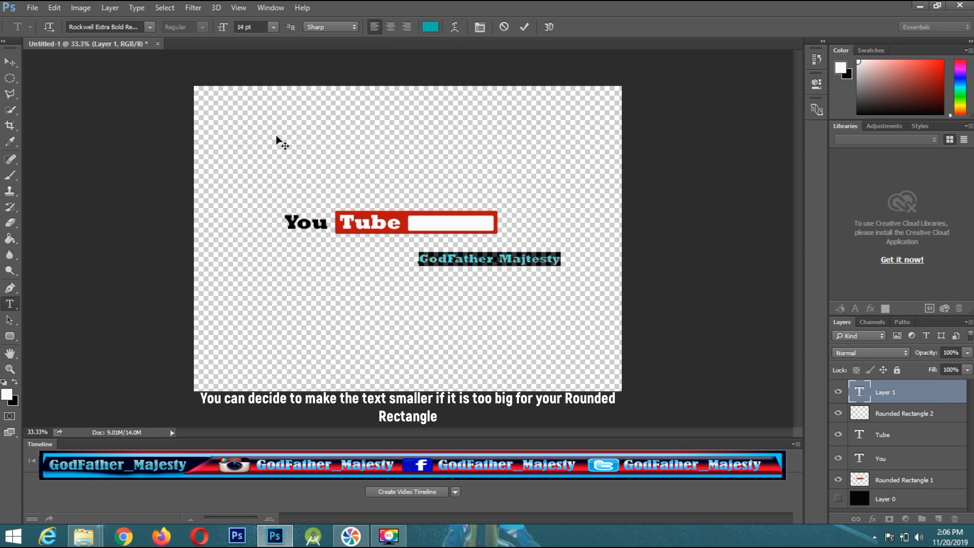
Step: Remove the extra letter so the channel-name text reads GodFather_Majesty, and commit the text edit
left_click(533, 258)
key("BackSpace")
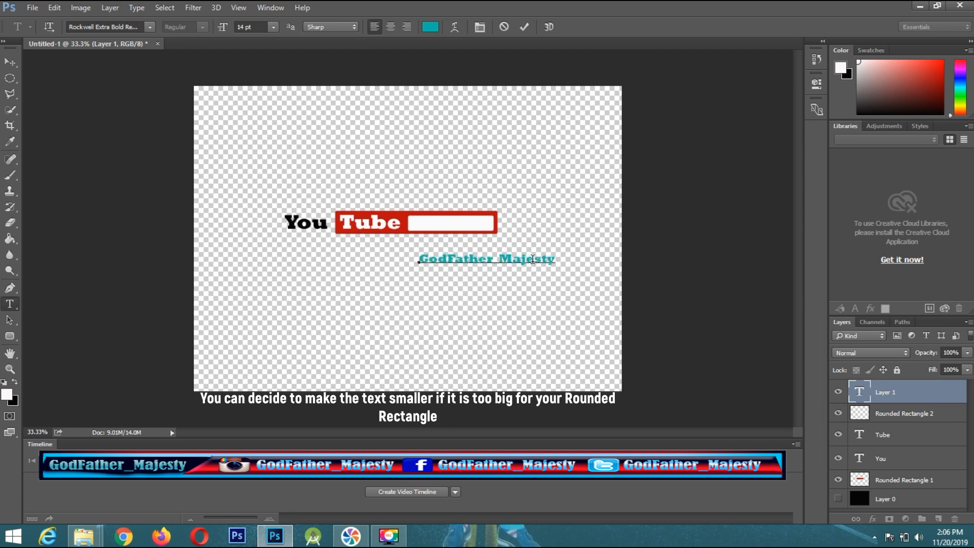
left_click(525, 28)
Step: Move the GodFather_Majesty text onto the white rounded rectangle and narrow it to about 59% width, centred inside the rectangle
left_click(10, 63)
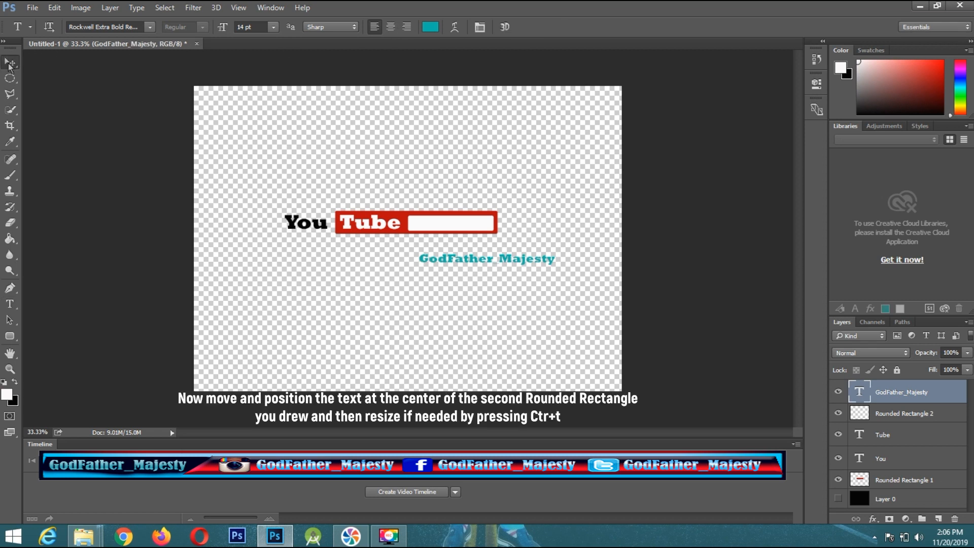
left_click_drag(453, 255, 441, 220)
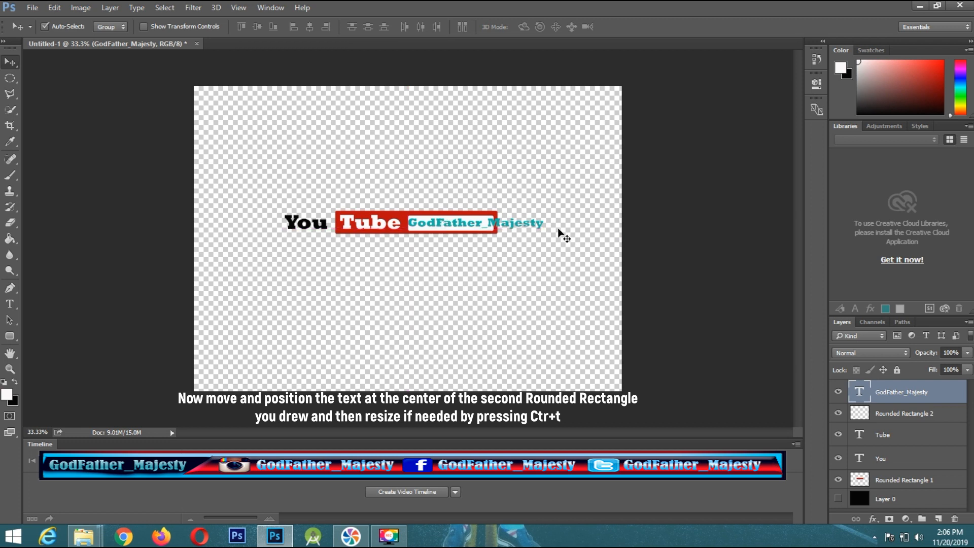
key("ctrl+t")
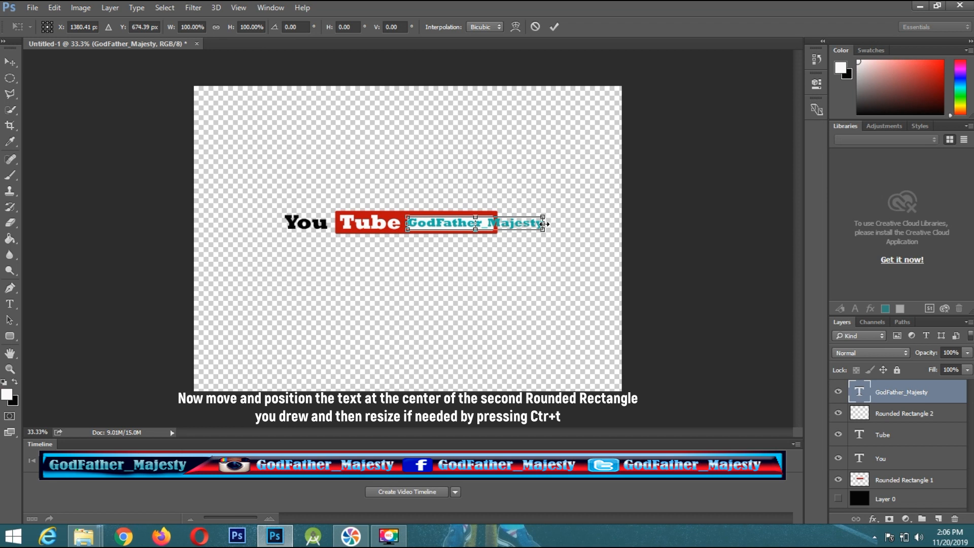
left_click_drag(539, 223, 495, 227)
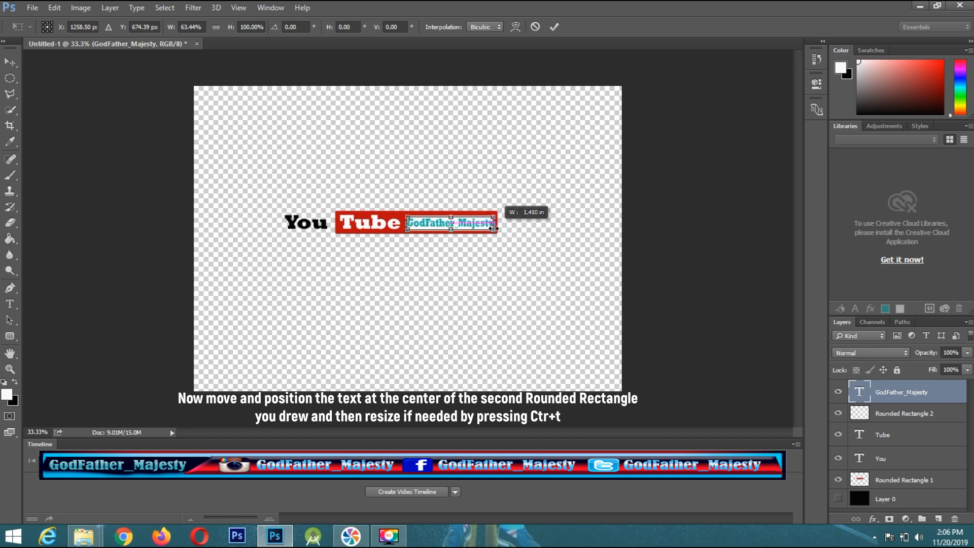
left_click_drag(492, 227, 488, 227)
key("Right")
key("Right")
key("Right")
key("Right")
key("Right")
key("Right")
key("Right")
key("Right")
key("Right")
key("Right")
key("Right")
key("Right")
key("Right")
key("Right")
key("Right")
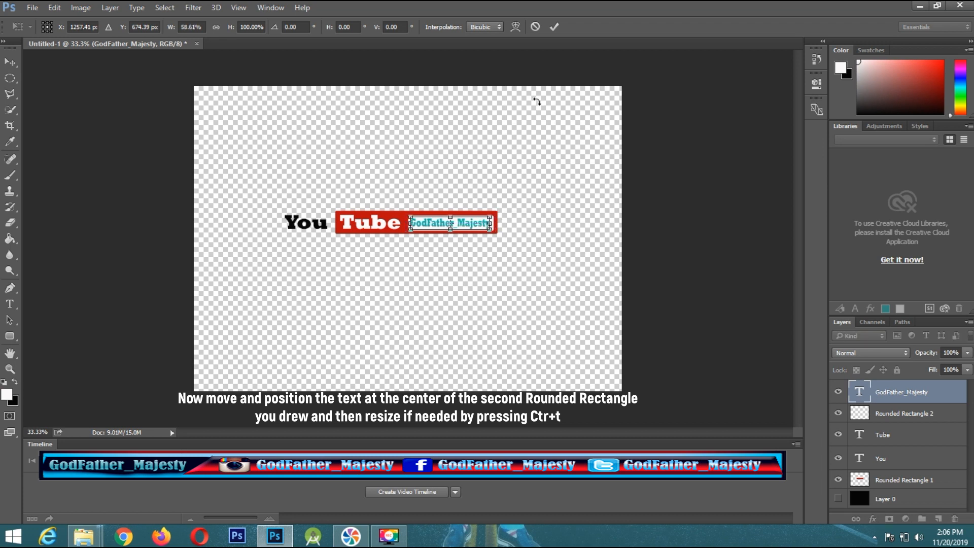
left_click(554, 27)
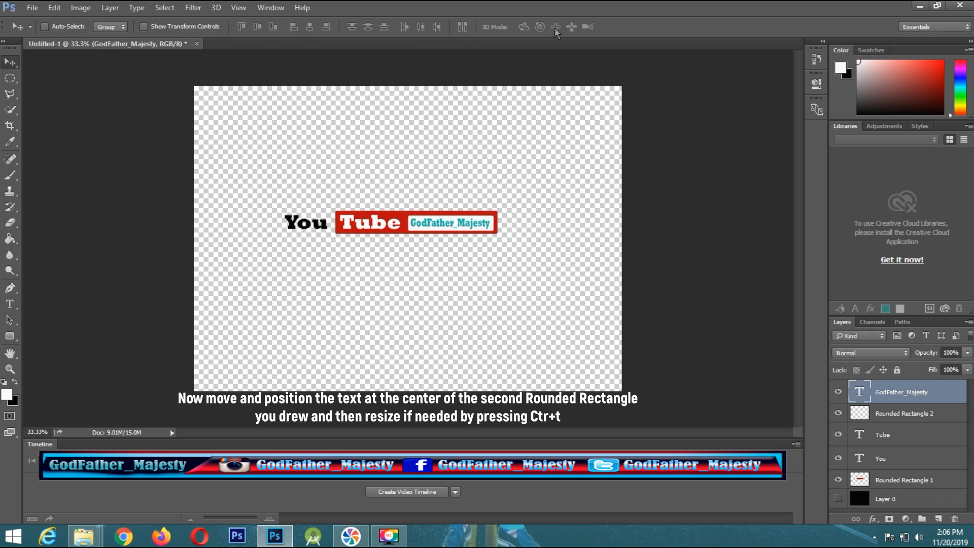
Step: Stretch the GodFather_Majesty text's height to about 142% and trim it slightly to fit inside the white rectangle
key("ctrl+t")
left_click_drag(450, 229, 451, 232)
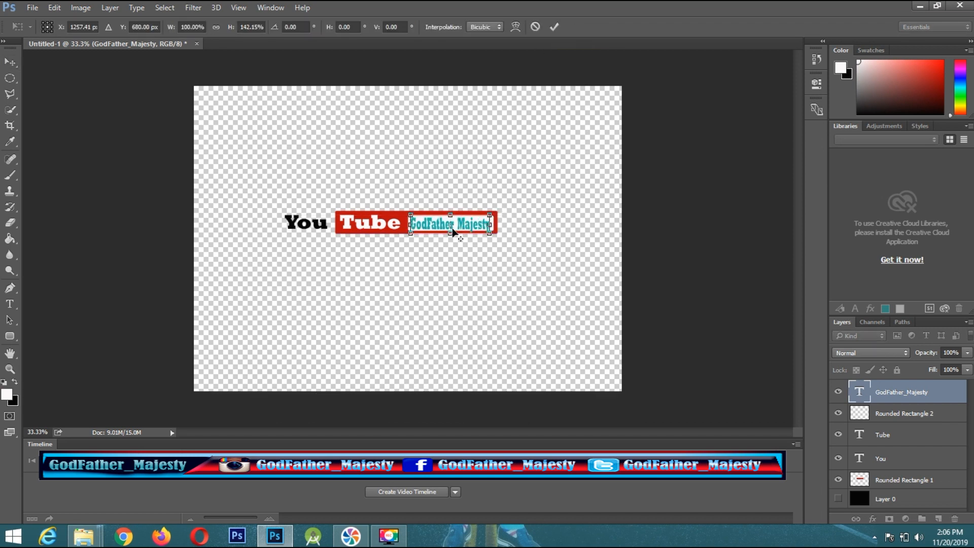
left_click(554, 27)
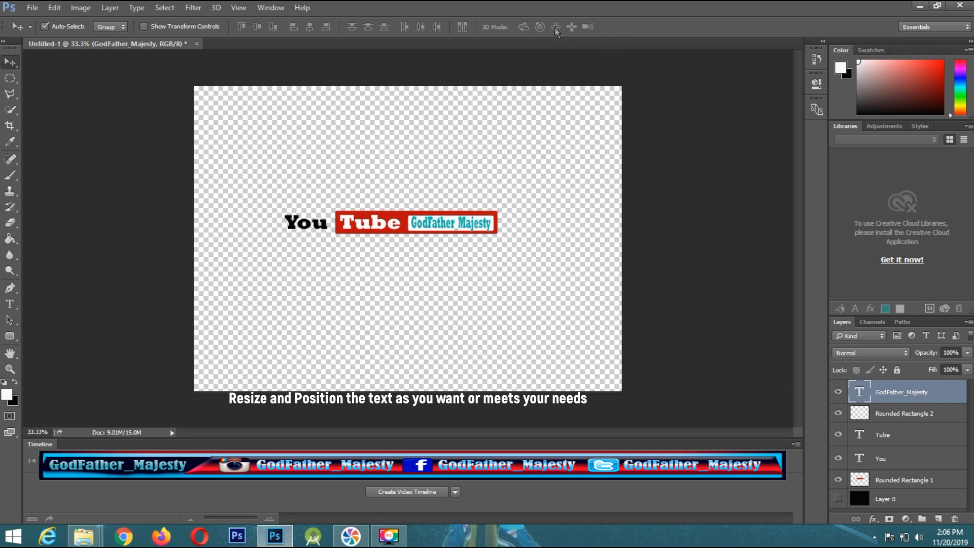
key("ctrl+t")
left_click_drag(451, 232, 451, 230)
left_click(554, 26)
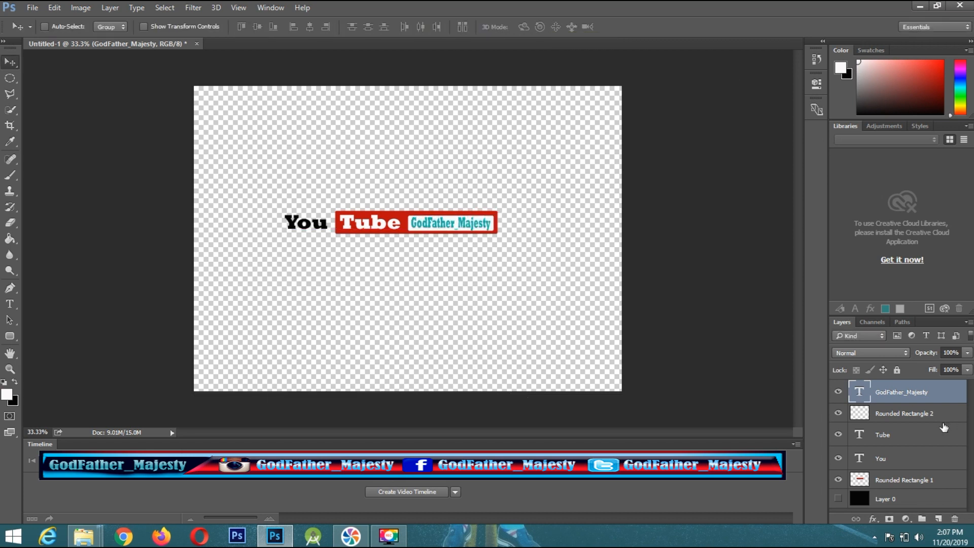
Step: Apply Bevel & Emboss to the Rounded Rectangle 1 layer with depth 72%, size 250 px and soften 1 px
left_click(957, 485)
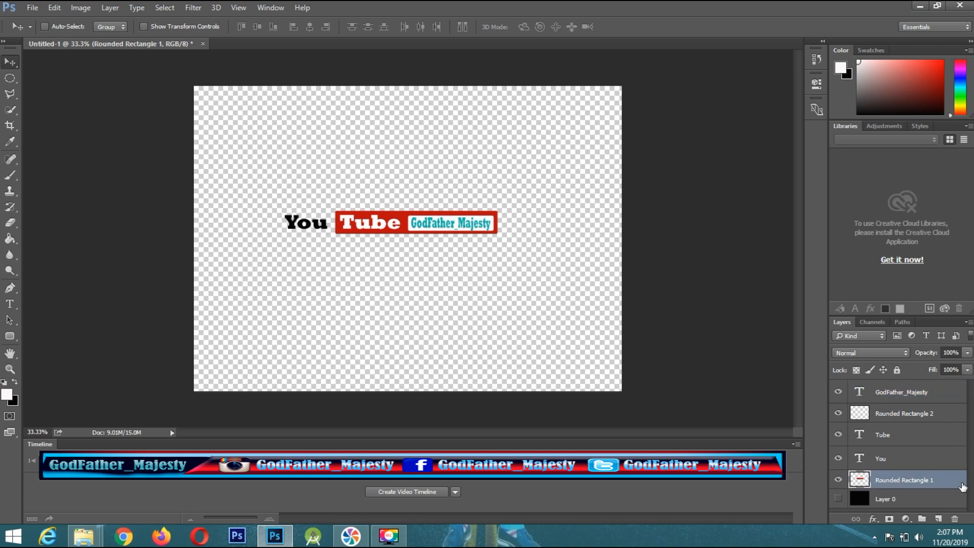
double_click(962, 486)
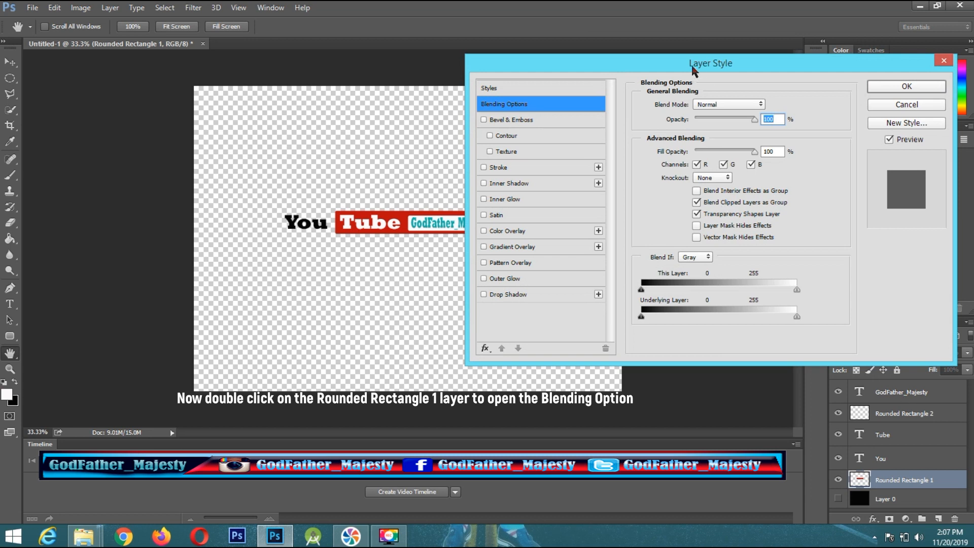
left_click_drag(694, 70, 732, 67)
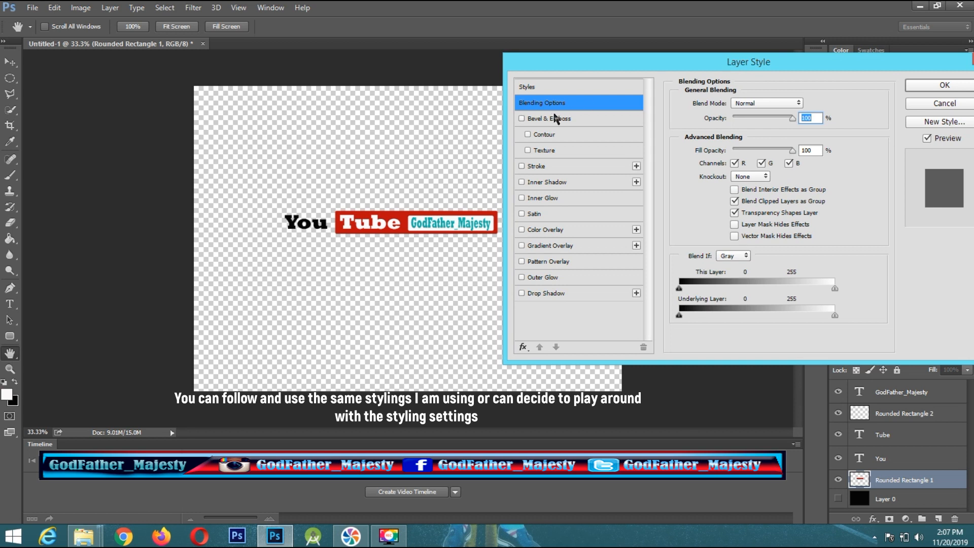
left_click(522, 119)
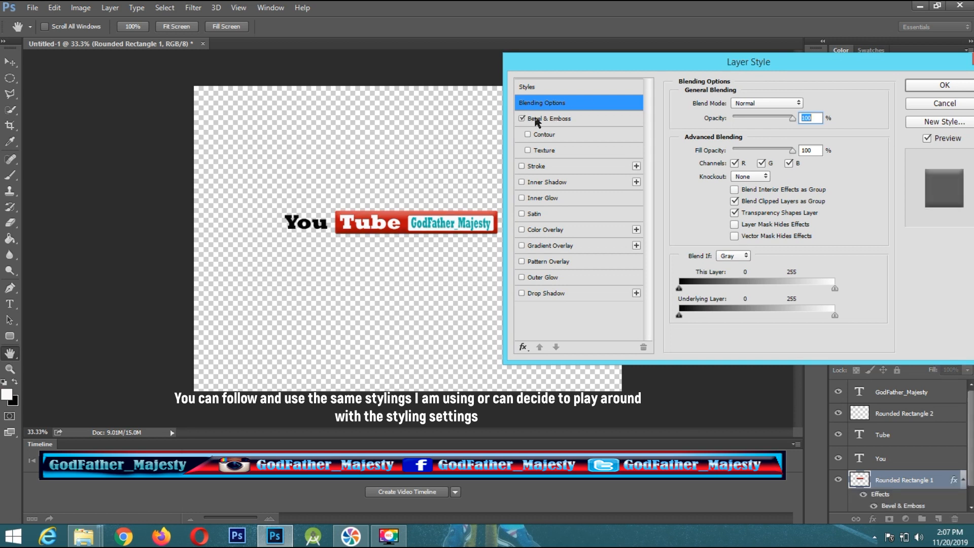
left_click(554, 119)
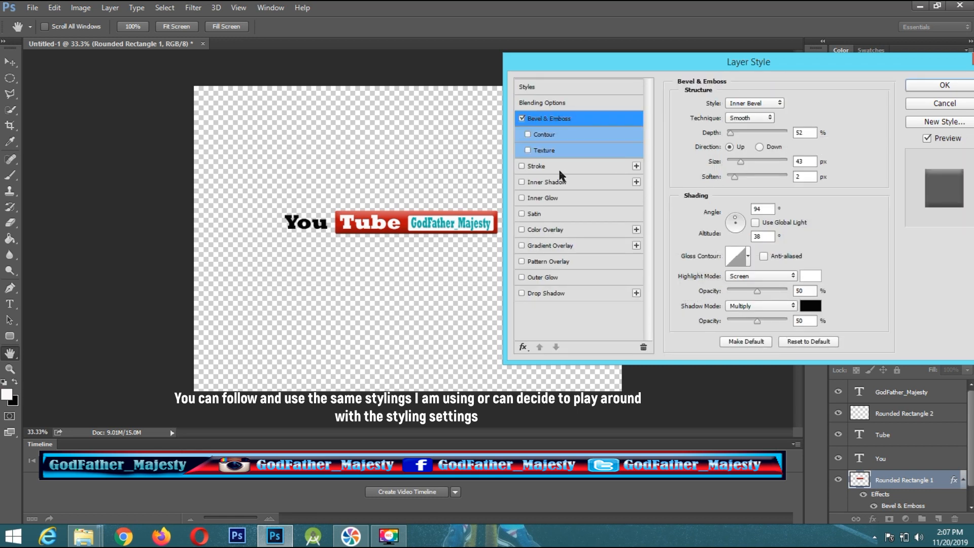
left_click_drag(731, 132, 787, 162)
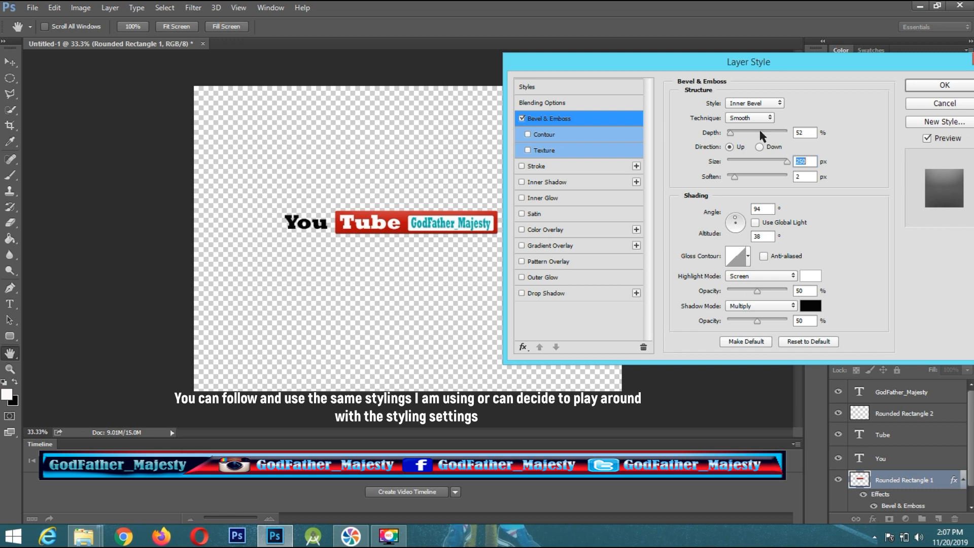
left_click_drag(729, 133, 731, 134)
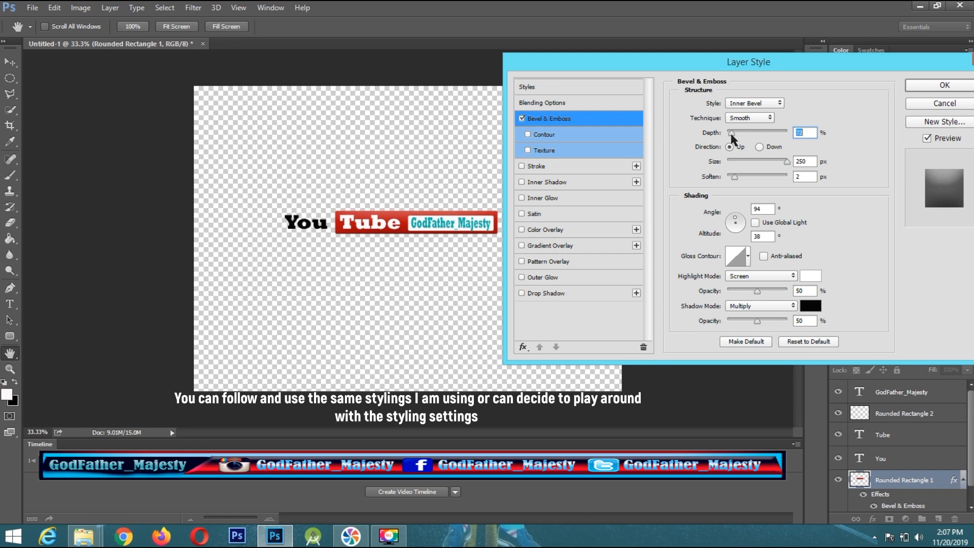
mouse_move(734, 176)
left_mouse_down()
mouse_move(748, 176)
mouse_move(729, 178)
left_mouse_up()
left_click(921, 90)
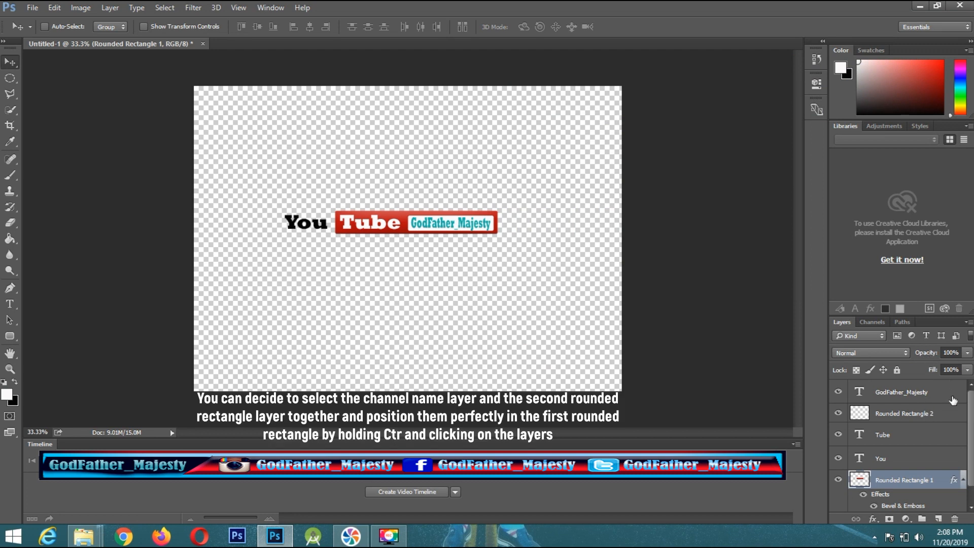
Step: Nudge the Rounded Rectangle 2 and GodFather_Majesty layers together slightly up and left within the red rectangle
left_click(913, 414)
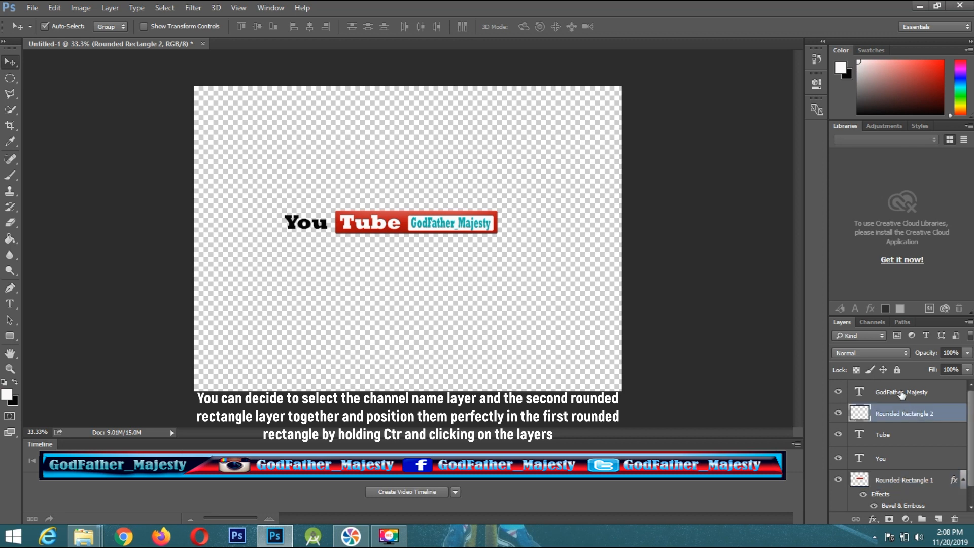
left_click(901, 393, "ctrl")
key("Up")
key("Up")
key("Up")
key("Up")
key("Up")
key("Down")
key("Down")
key("Down")
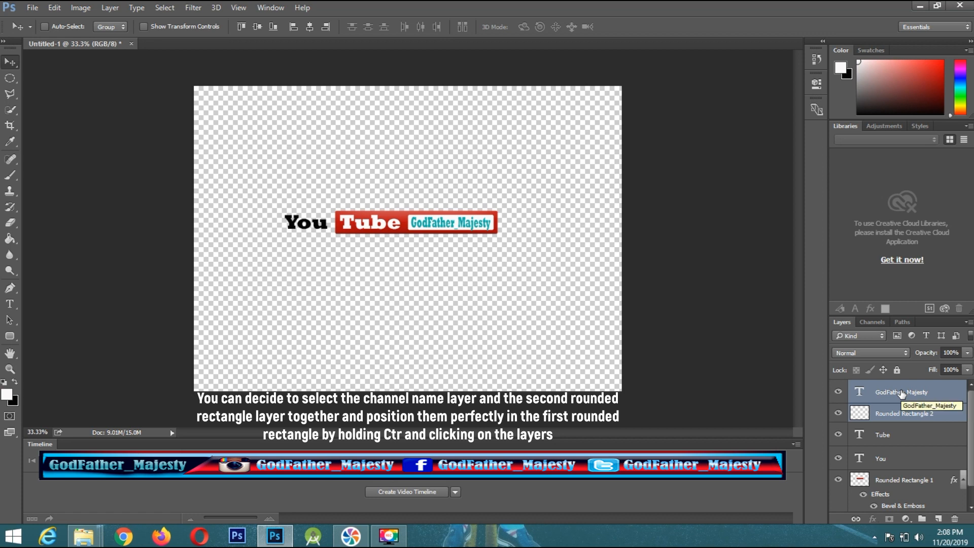
key("Left")
key("Left")
key("Left")
key("Left")
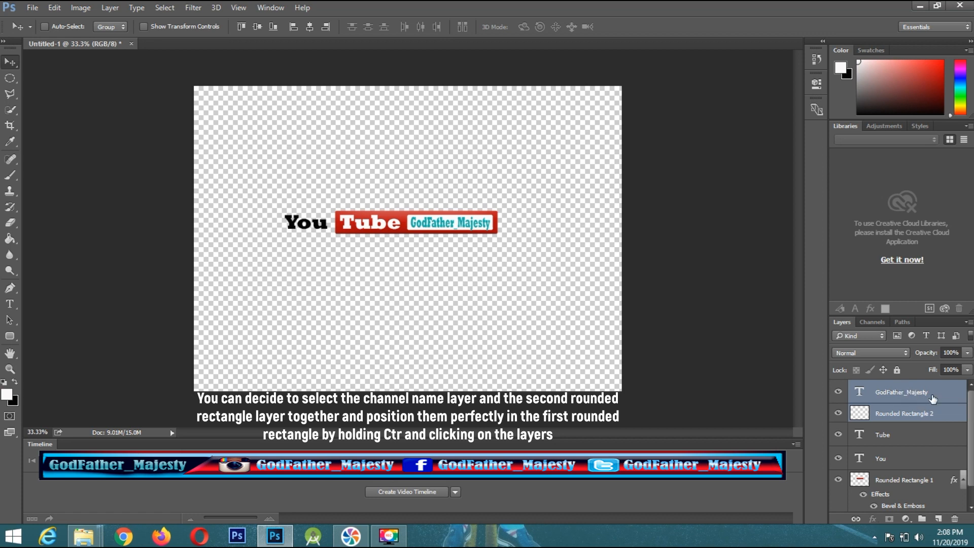
Step: Add Bevel & Emboss to the GodFather_Majesty layer with depth 184% and a reduced size
left_click(962, 398)
double_click(962, 397)
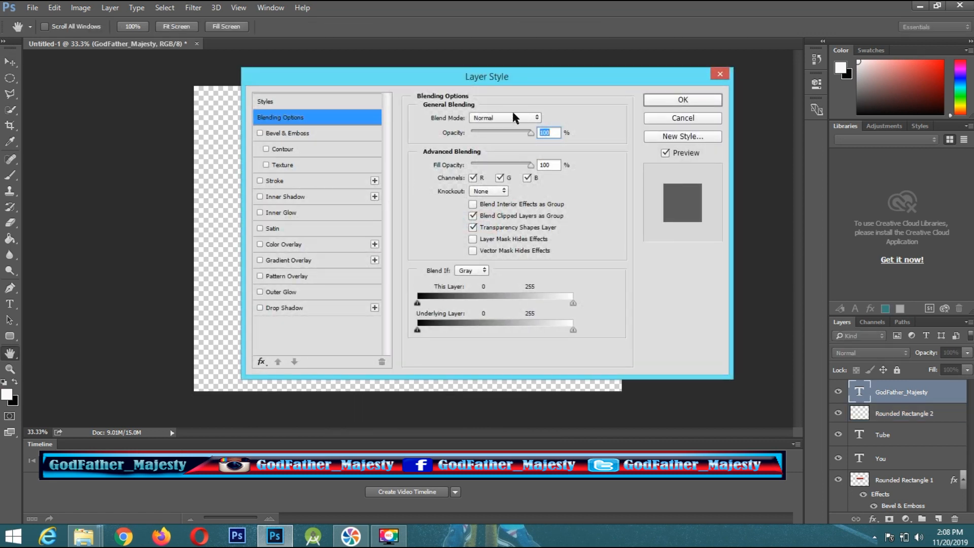
left_click_drag(519, 68, 763, 83)
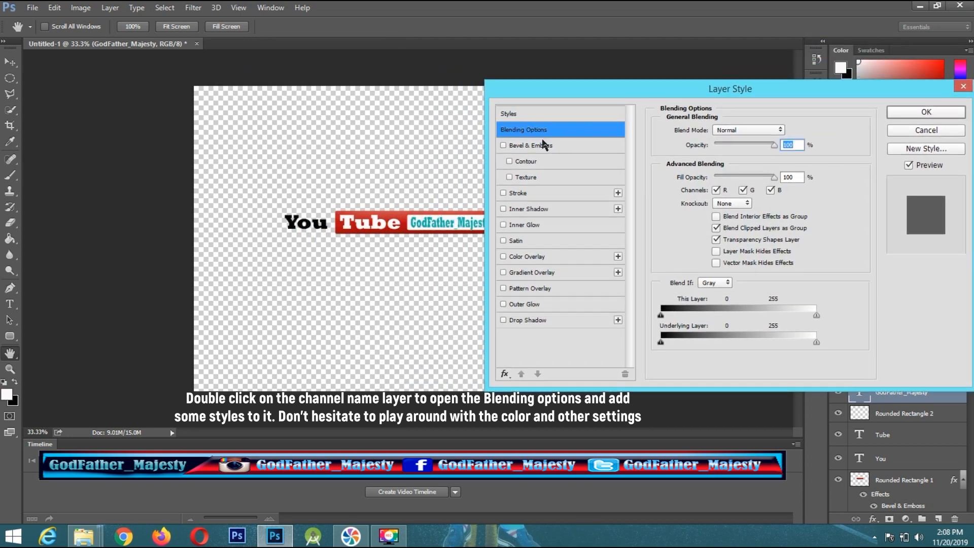
left_click(503, 145)
left_click(529, 147)
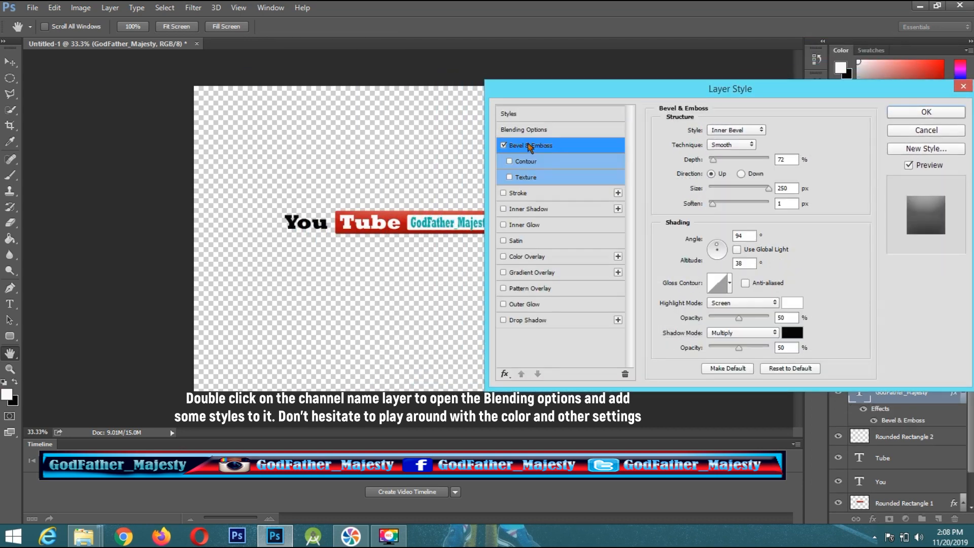
left_click_drag(714, 161, 721, 165)
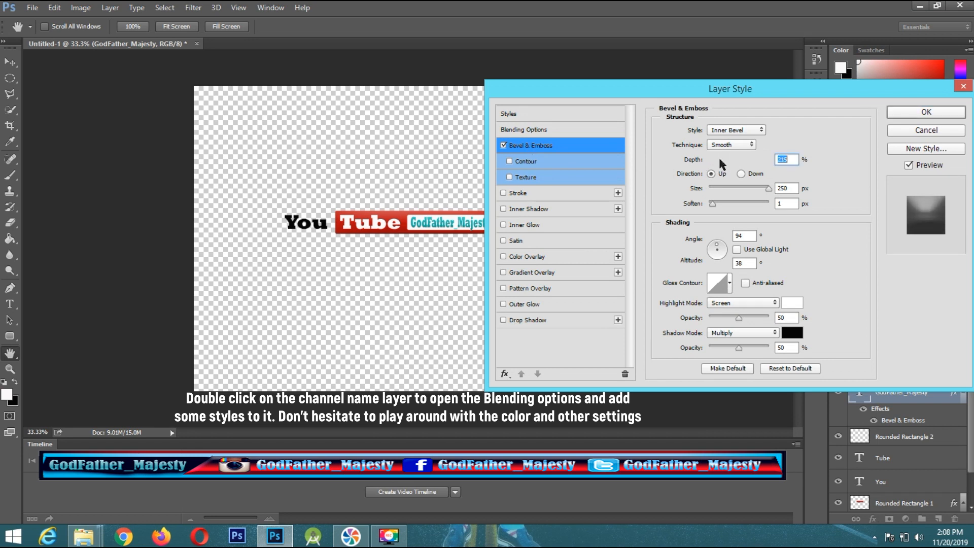
left_click_drag(760, 188, 724, 187)
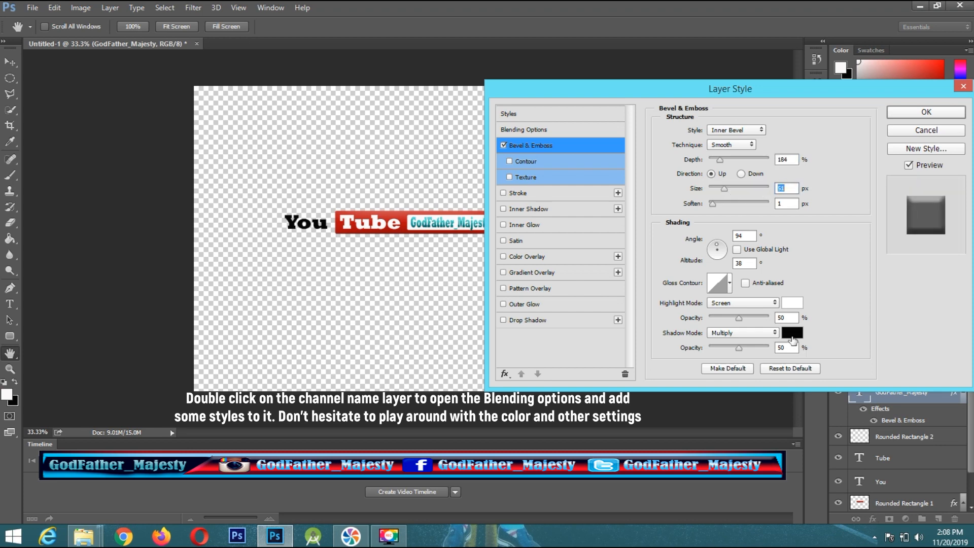
left_click(792, 334)
left_click_drag(579, 104, 870, 82)
left_click(770, 109)
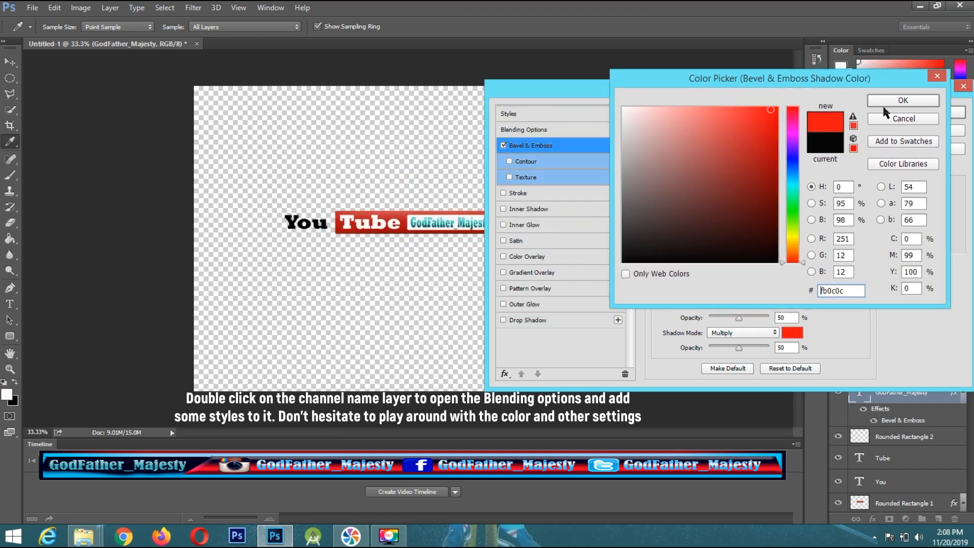
left_click(897, 119)
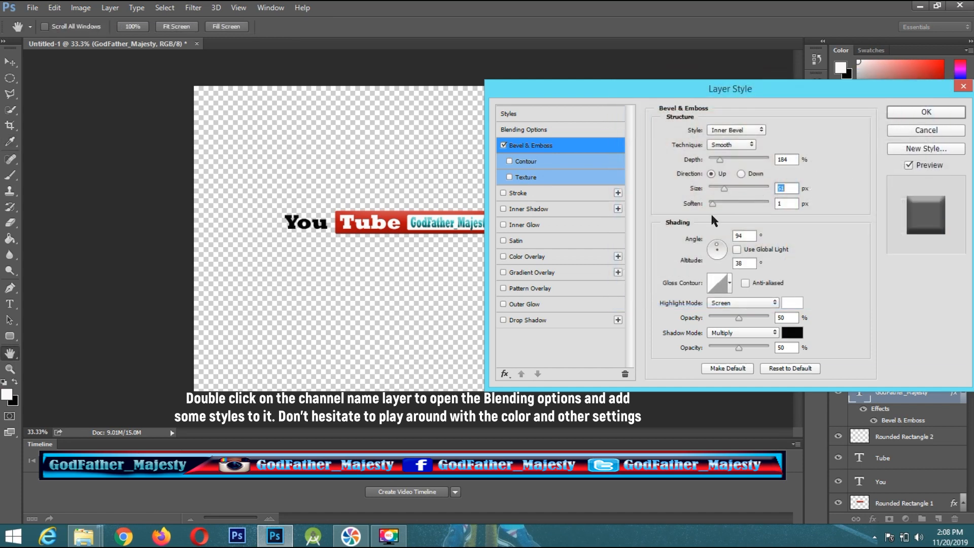
Step: Add a gradient Stroke to the GodFather_Majesty layer using the blue, red, yellow gradient preset
left_click(503, 193)
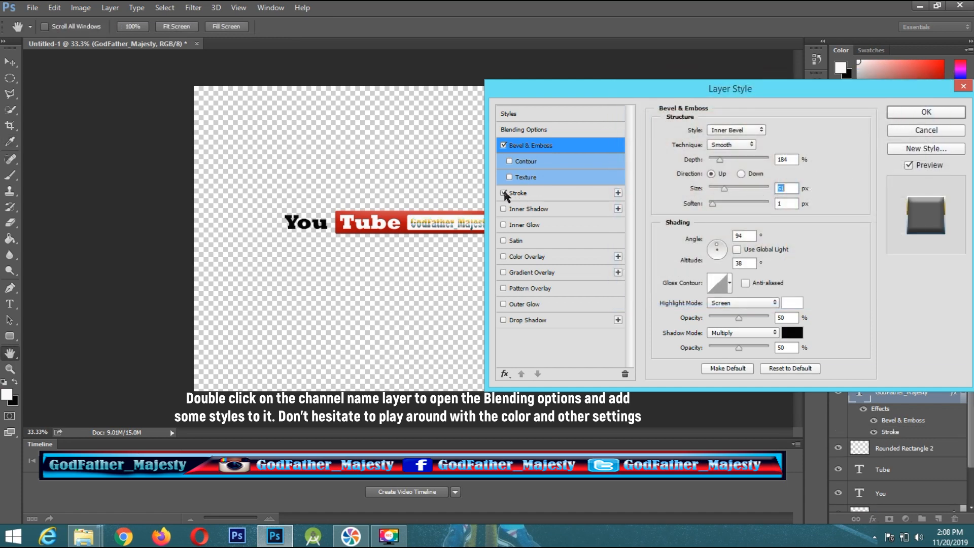
left_click(522, 194)
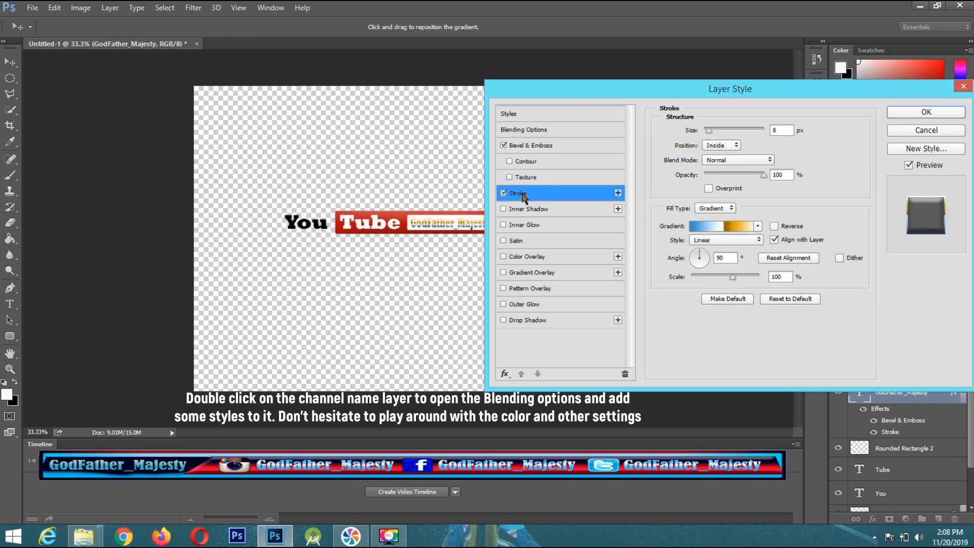
left_click(757, 227)
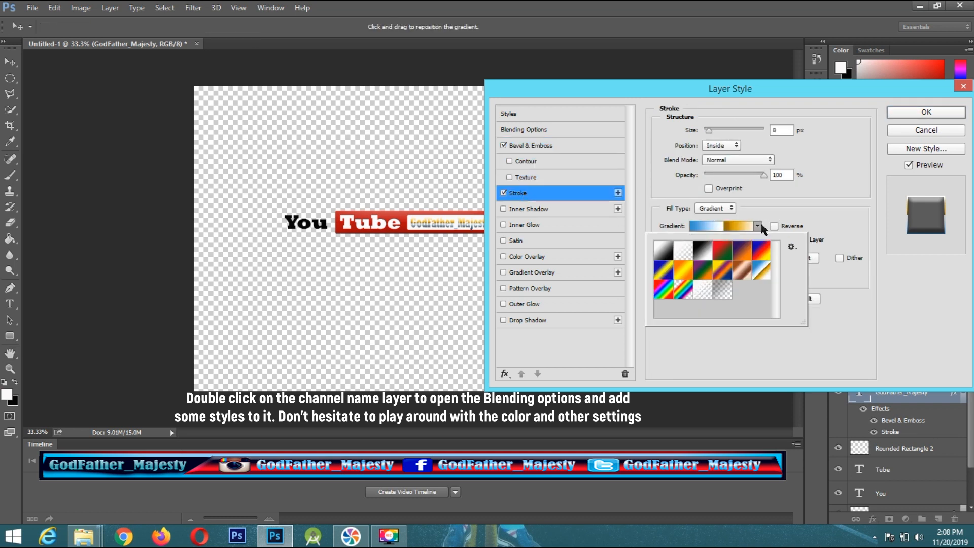
left_click(721, 261)
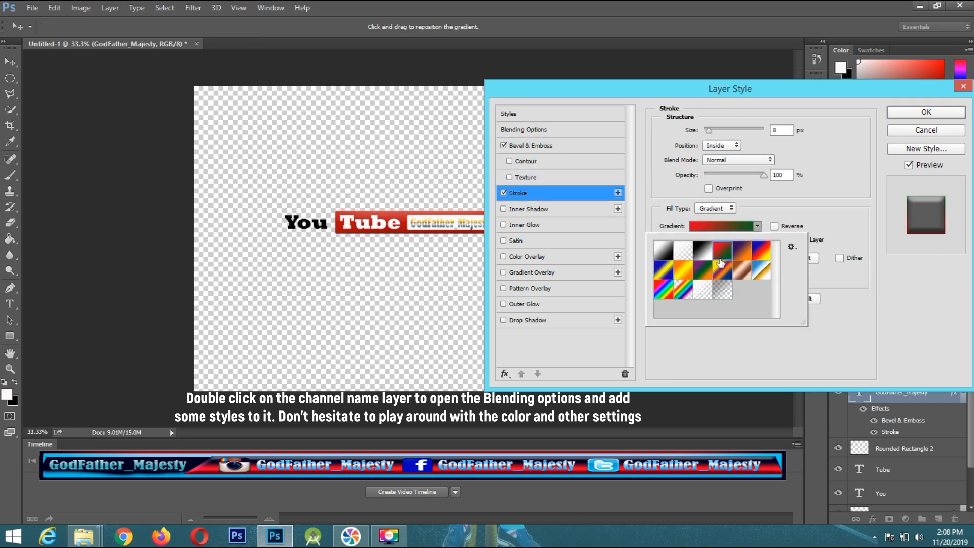
left_click(753, 255)
left_click_drag(692, 93, 710, 86)
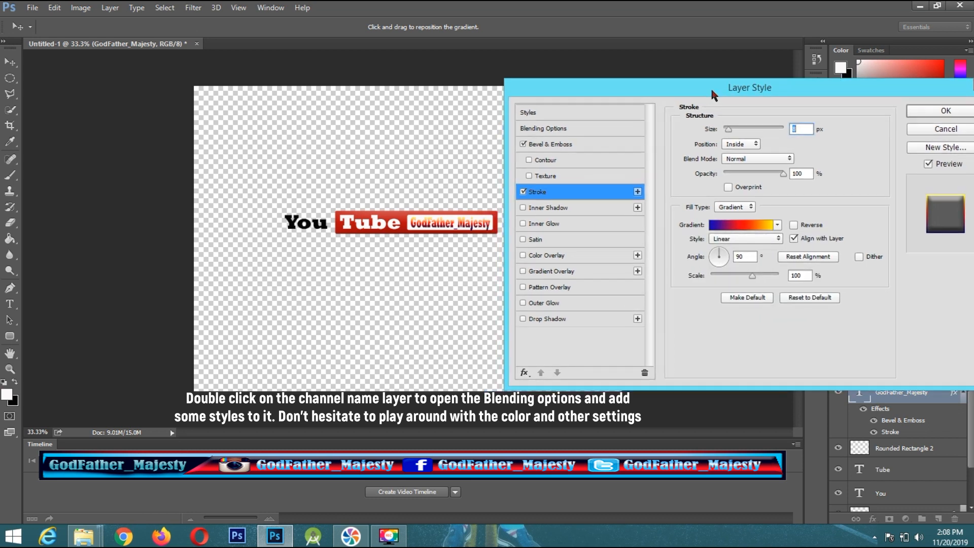
Step: Try the various gradient presets on the channel name's stroke, ending with the copper-brown one
left_click(777, 224)
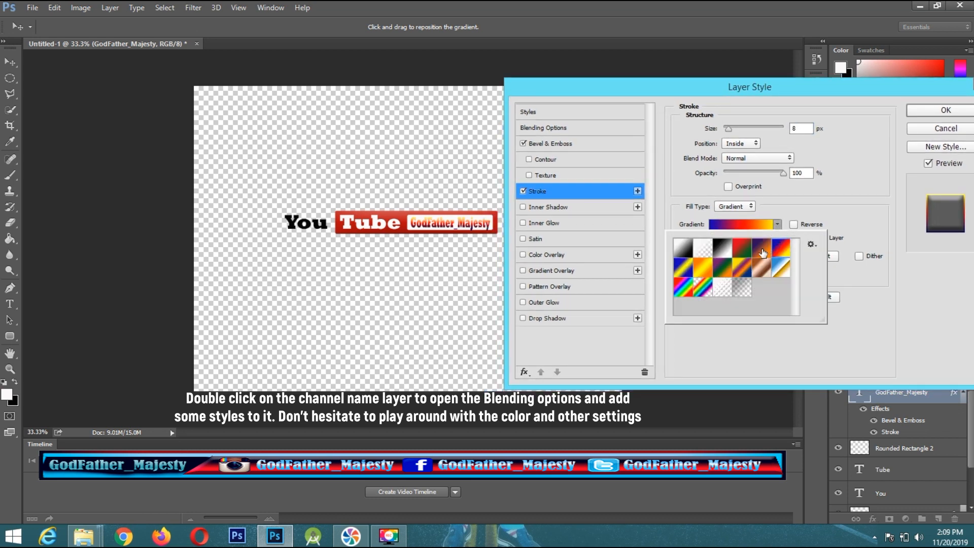
left_click(763, 267)
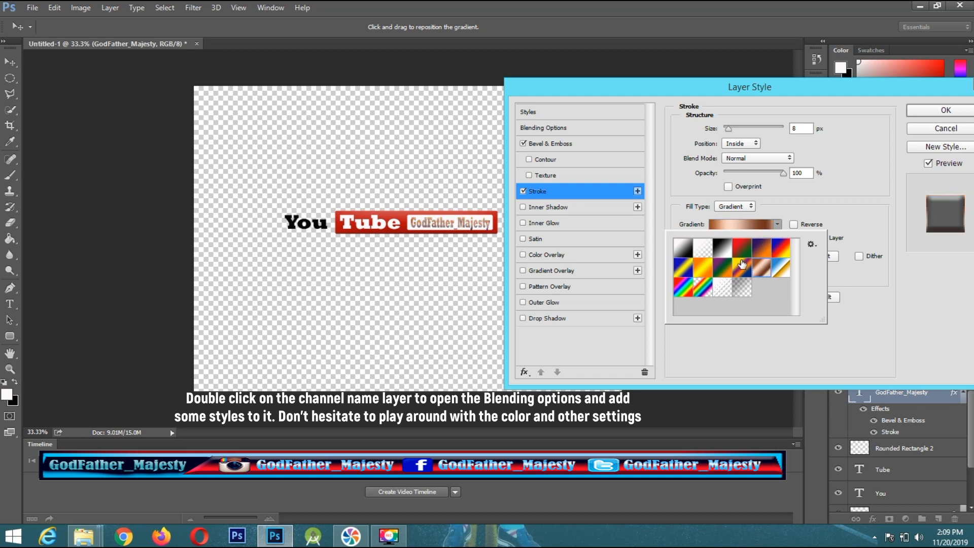
left_click(742, 267)
left_click(725, 265)
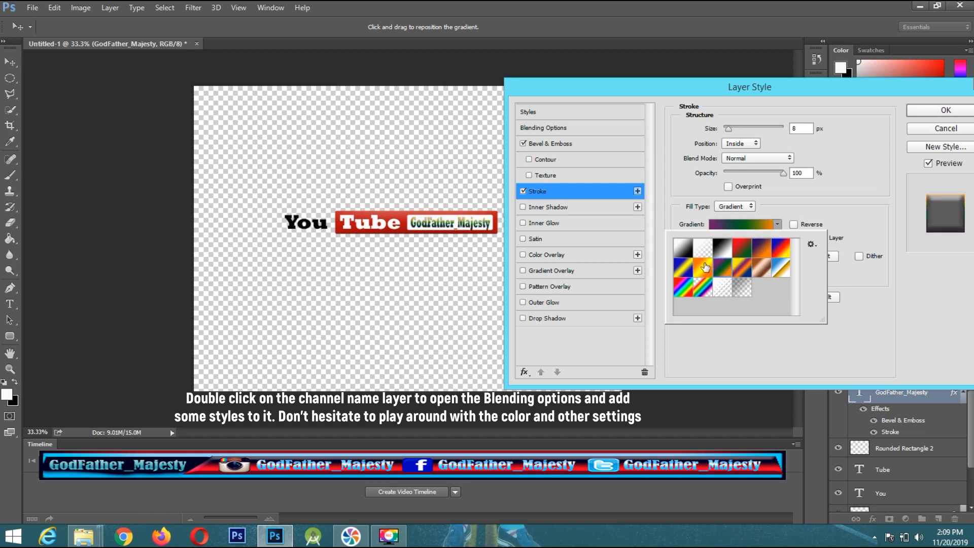
left_click(703, 266)
left_click(686, 265)
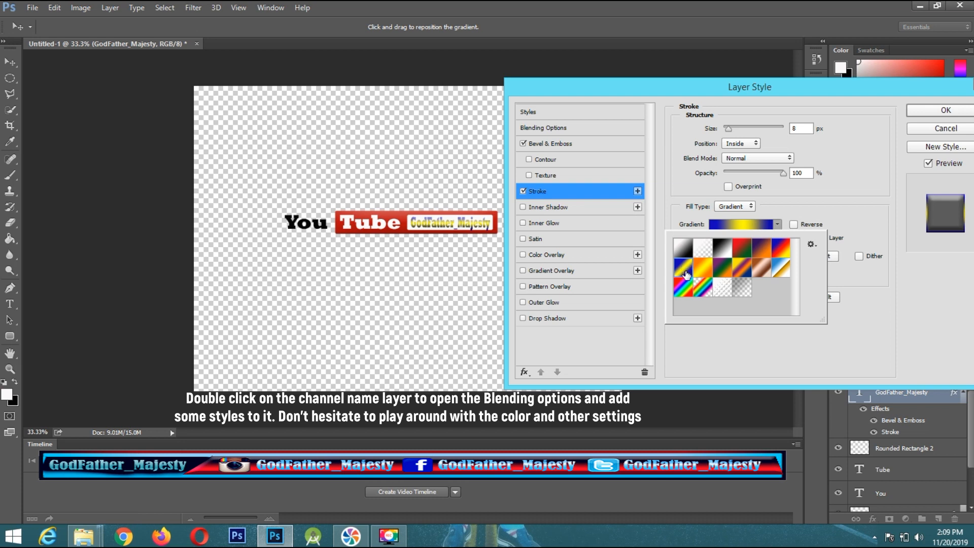
left_click(685, 289)
left_click(703, 290)
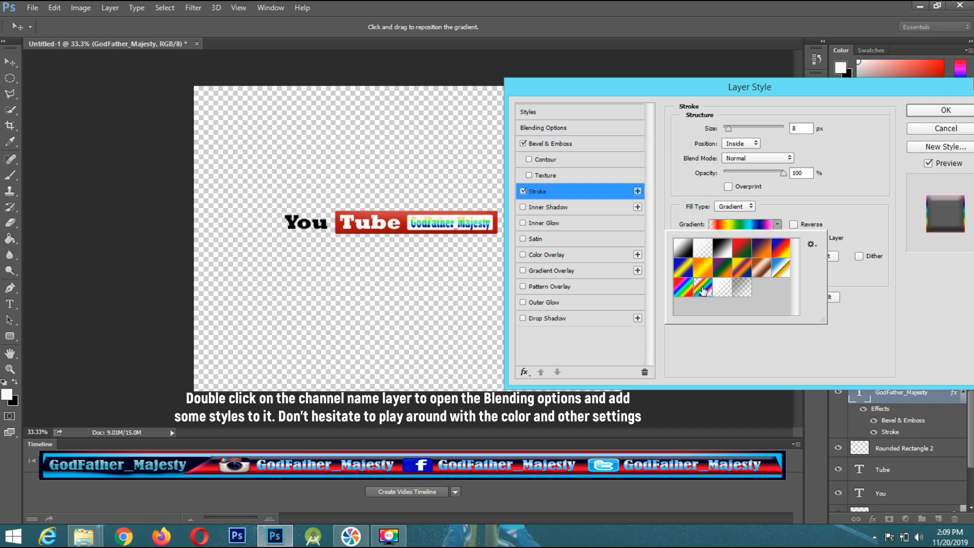
left_click(685, 253)
left_click(730, 249)
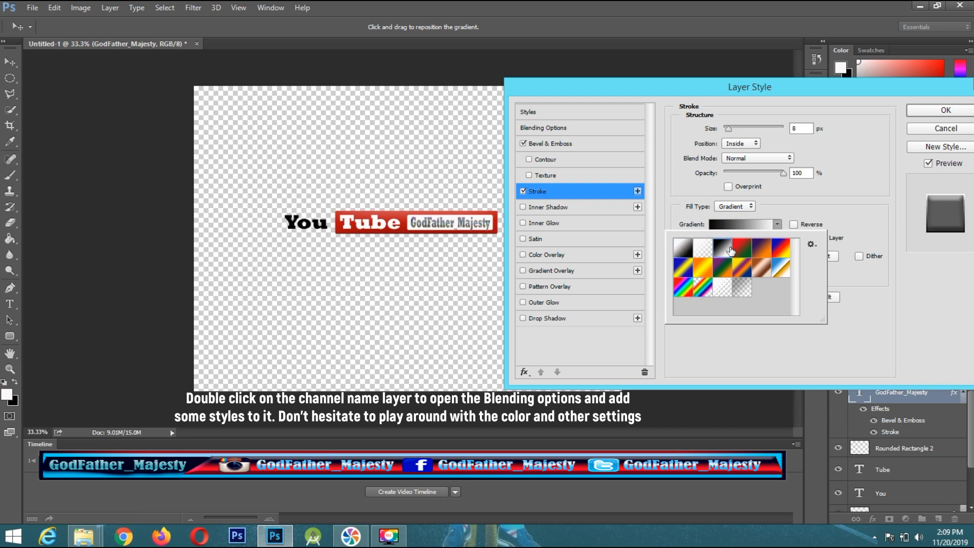
left_click(744, 250)
left_click(762, 250)
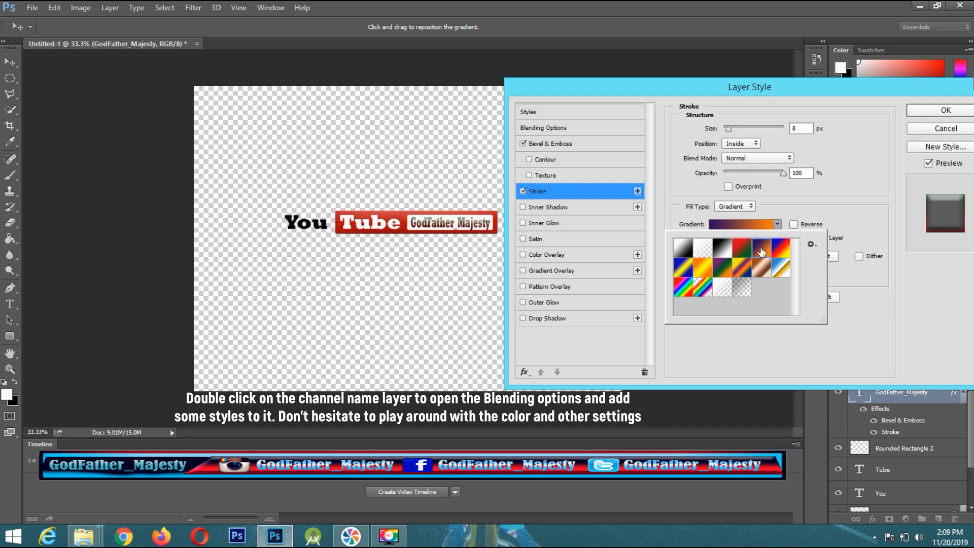
left_click(784, 255)
left_click(786, 271)
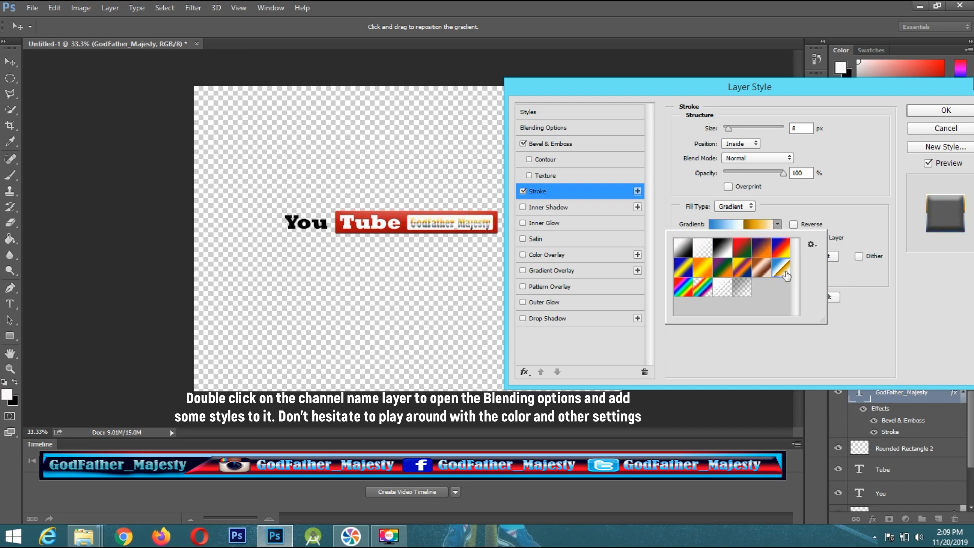
left_click(770, 275)
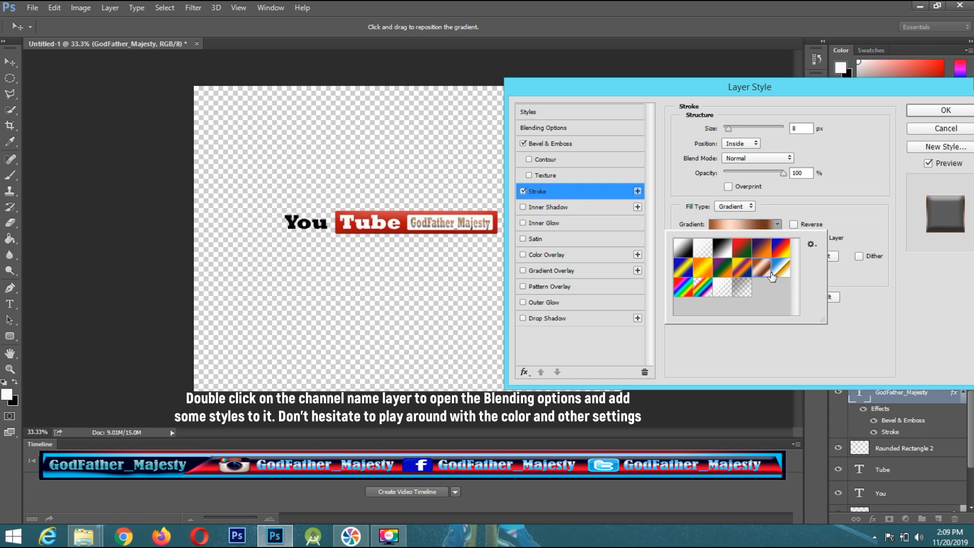
left_click(742, 272)
left_click(711, 273)
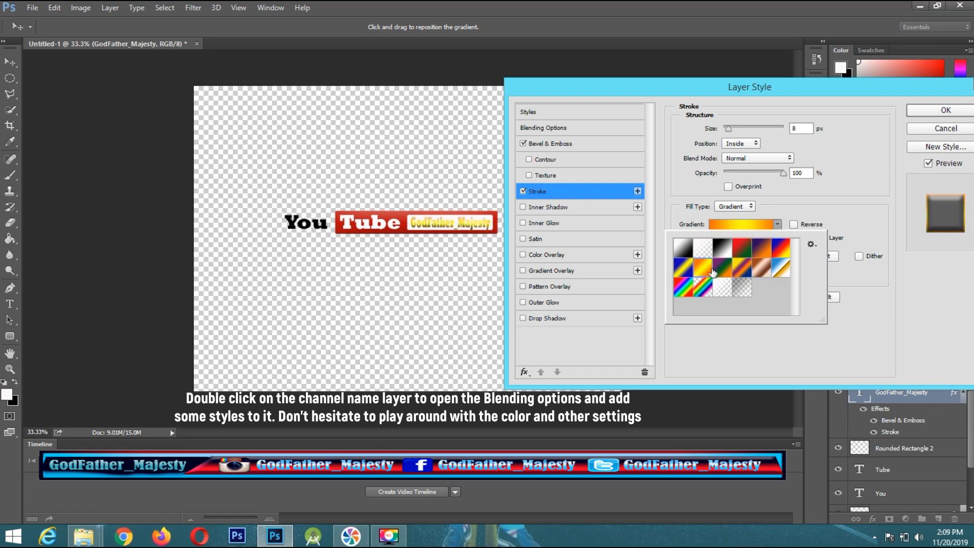
left_click(722, 272)
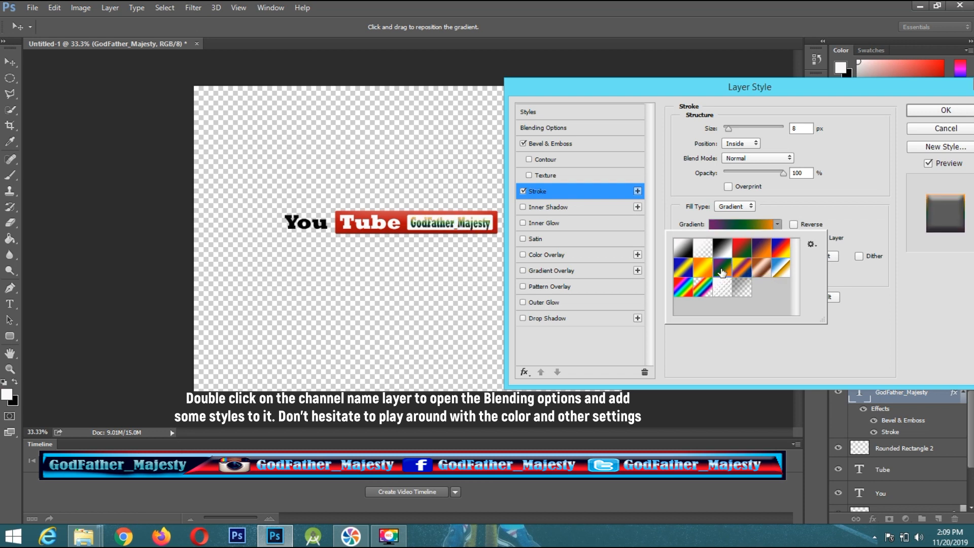
left_click(761, 267)
left_click(781, 189)
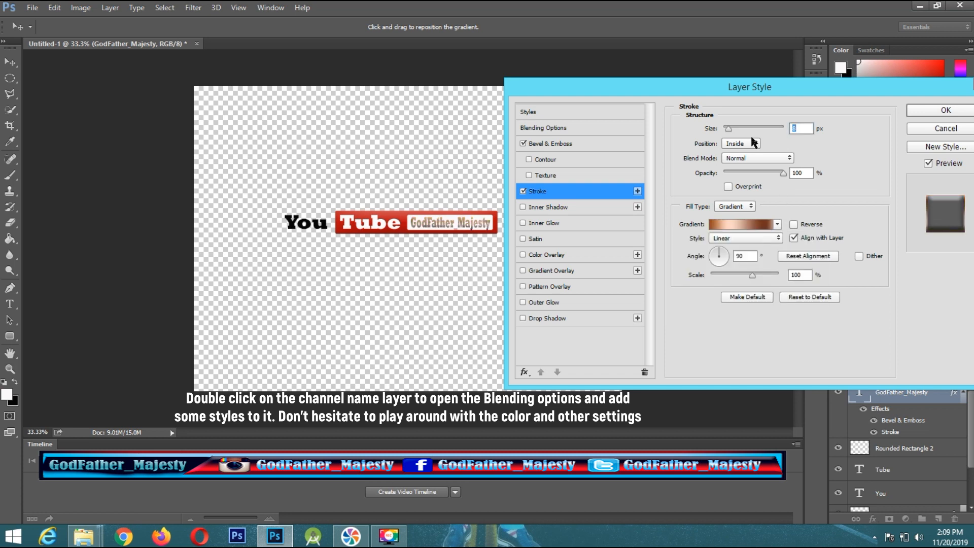
Step: Set the stroke size to 54 px, compare more gradient presets and apply the red-to-green gradient
mouse_move(730, 129)
left_mouse_down()
mouse_move(761, 128)
mouse_move(720, 126)
mouse_move(741, 131)
left_mouse_up()
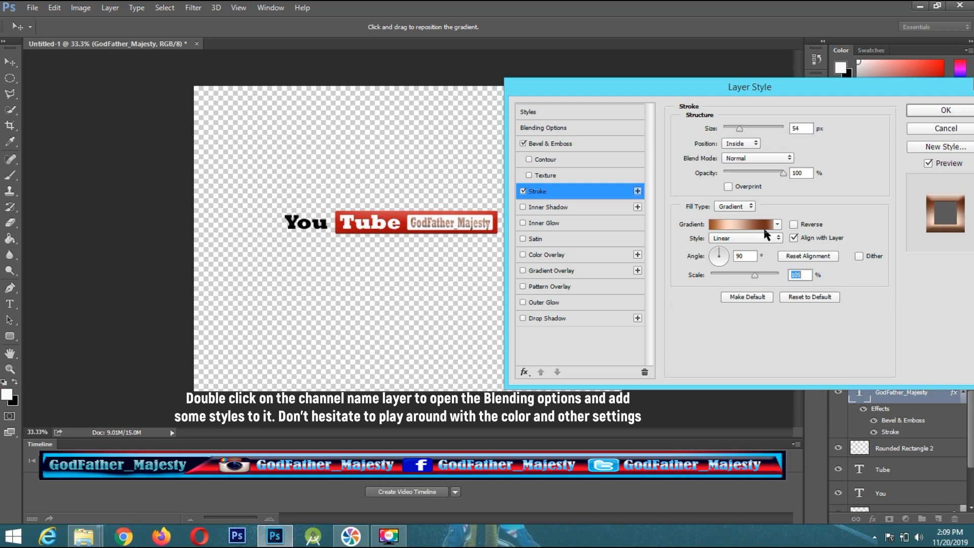
left_click(777, 224)
left_click(761, 248)
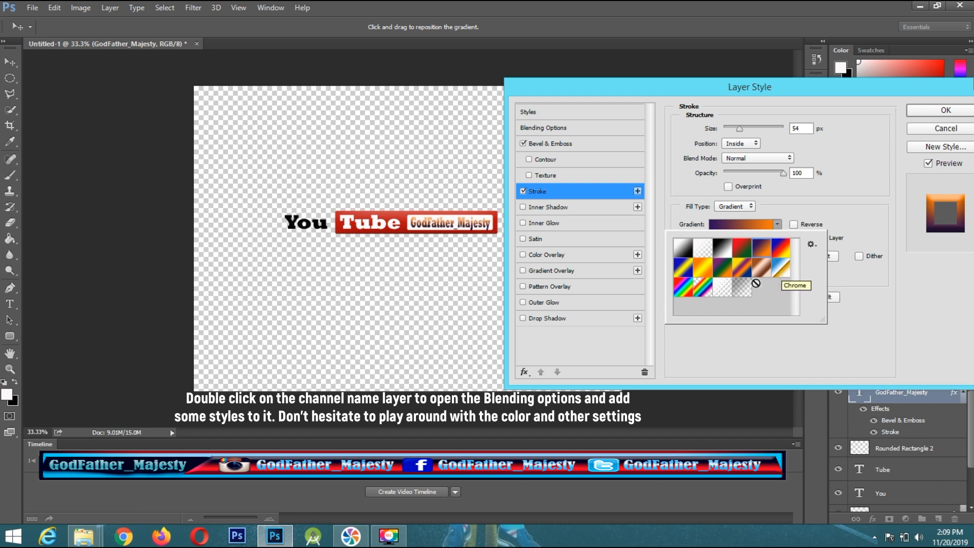
left_click(736, 288)
left_click(723, 288)
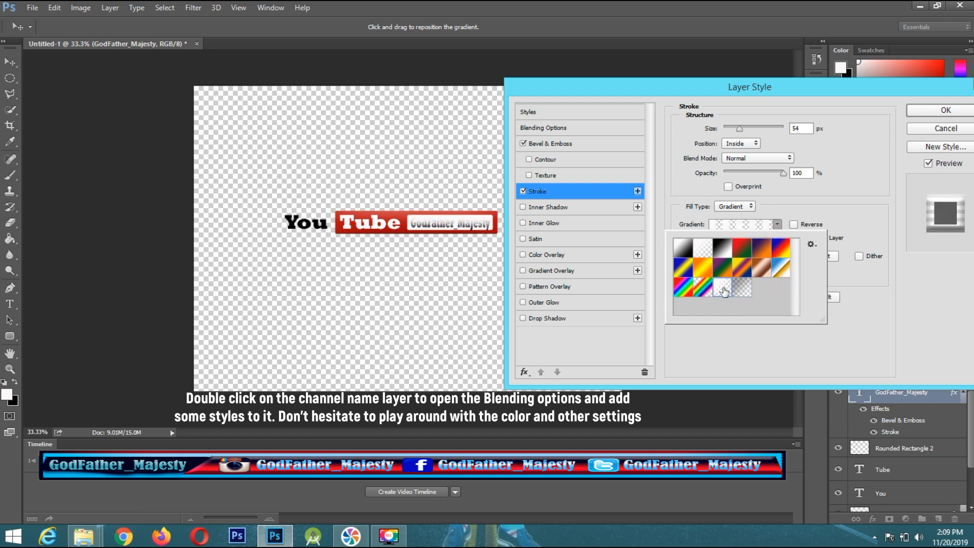
left_click(702, 290)
left_click(684, 288)
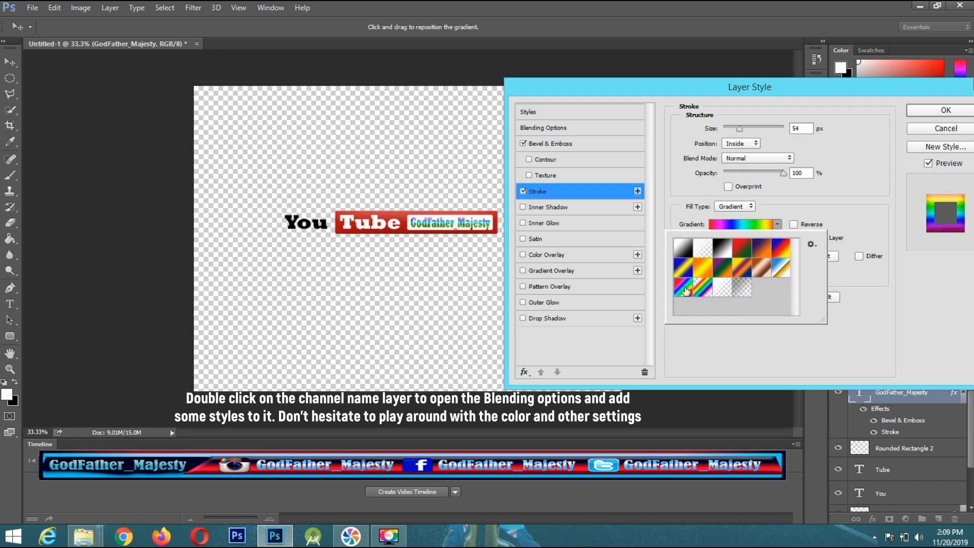
left_click(684, 272)
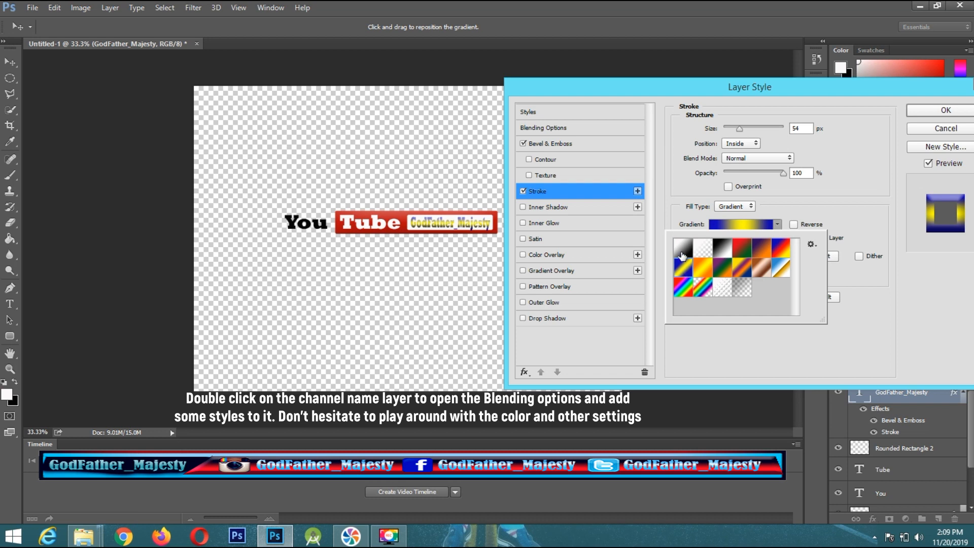
left_click(682, 254)
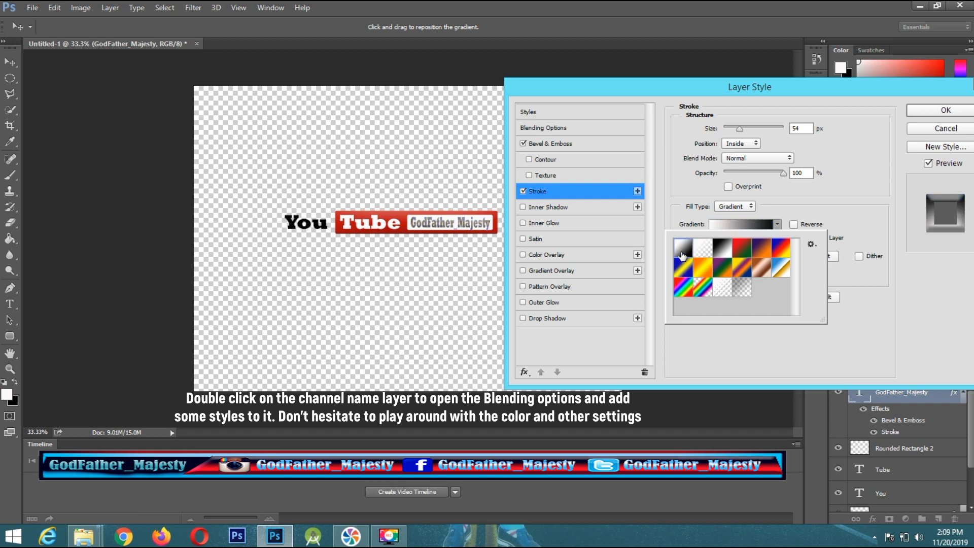
left_click(725, 249)
left_click(742, 248)
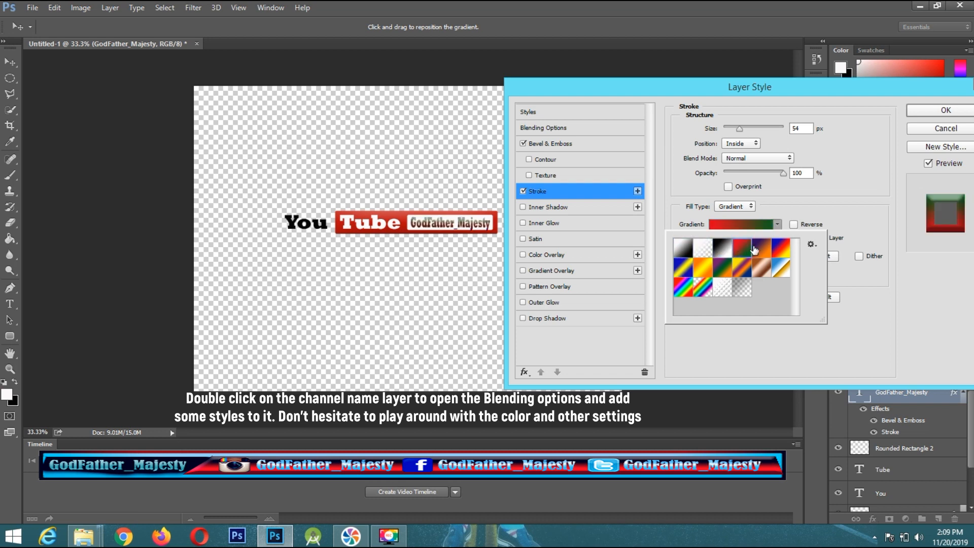
left_click(760, 249)
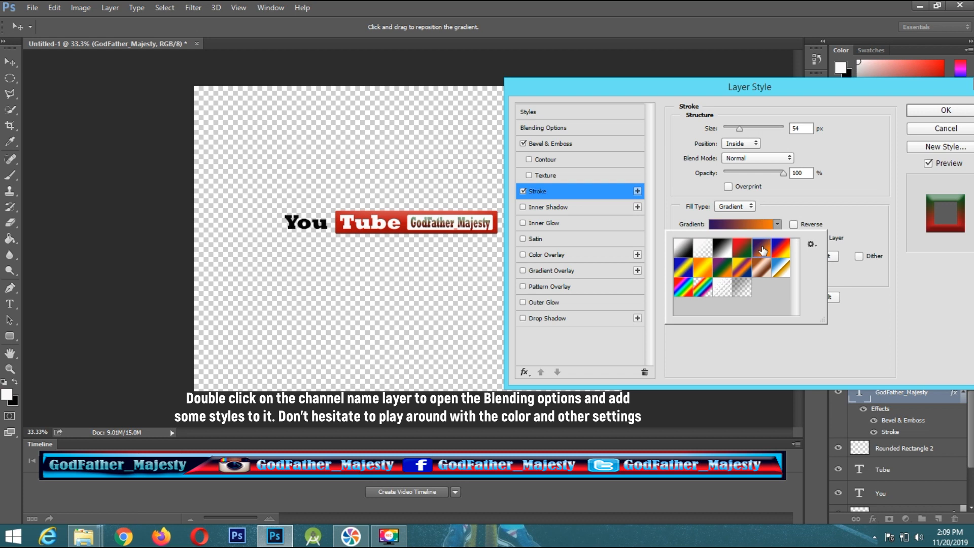
left_click(742, 269)
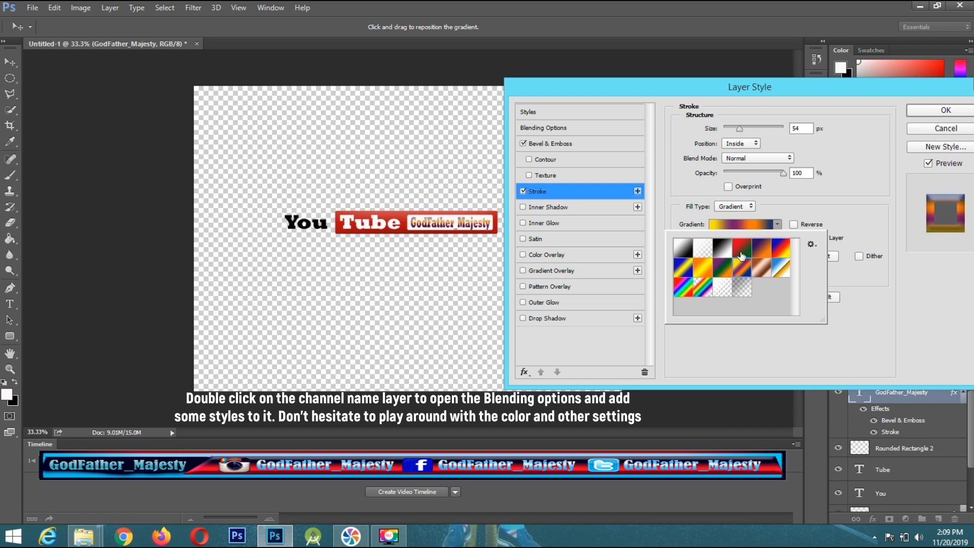
left_click(742, 249)
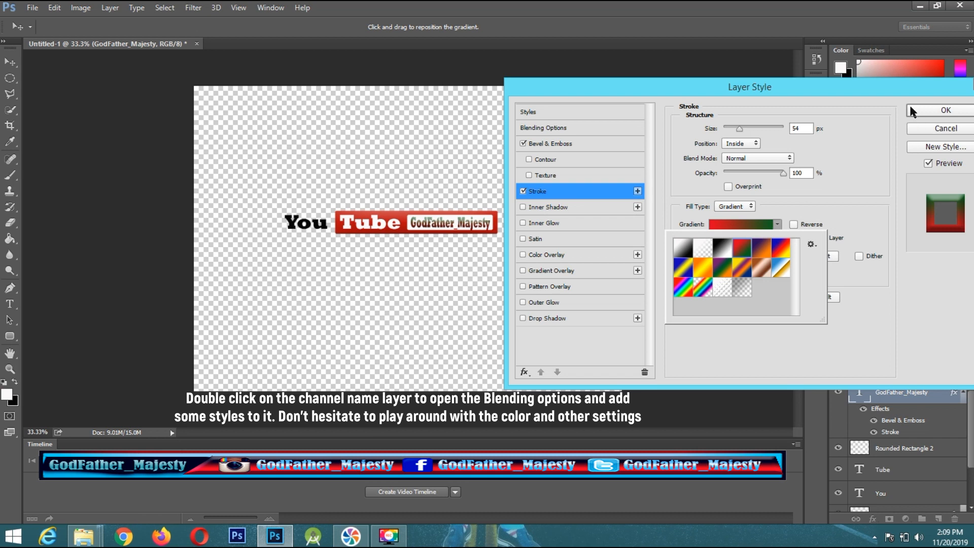
left_click(874, 148)
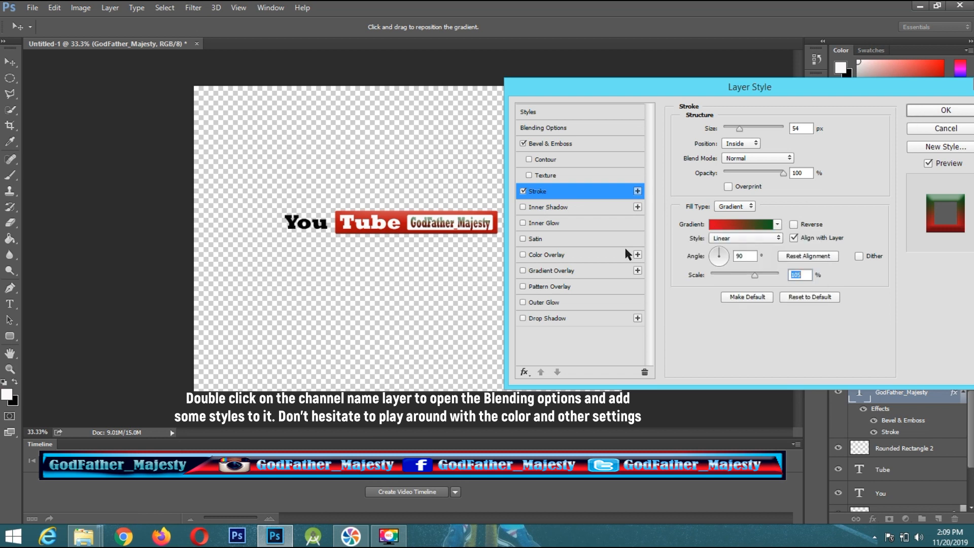
Step: Try Outer Glow and Satin on the GodFather_Majesty layer, testing a magenta satin color, and turn both effects off
left_click(523, 302)
left_click(523, 302)
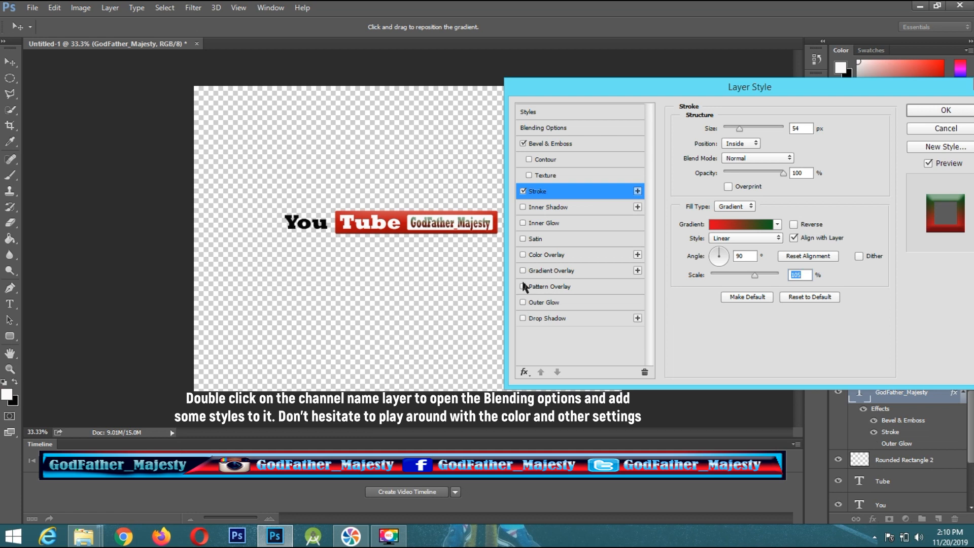
left_click(523, 238)
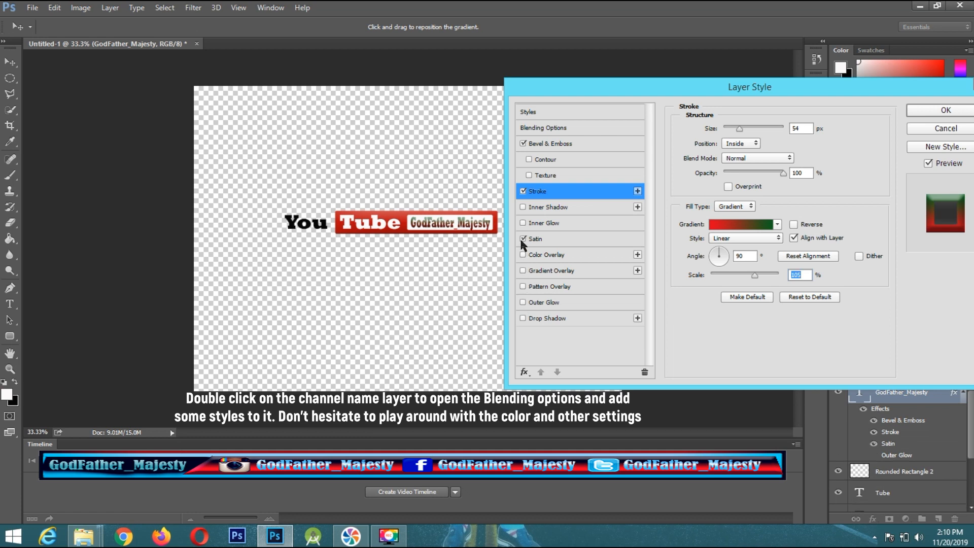
left_click(544, 243)
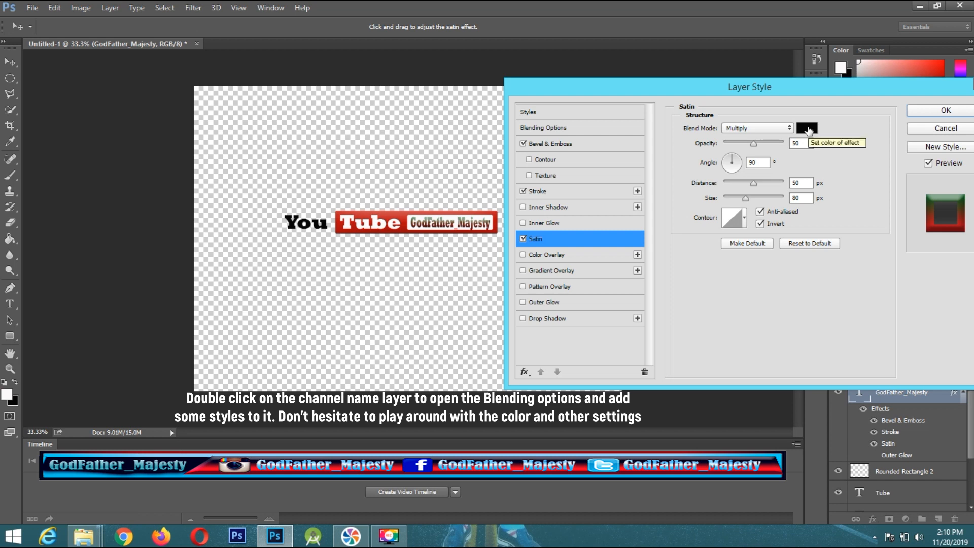
left_click(808, 129)
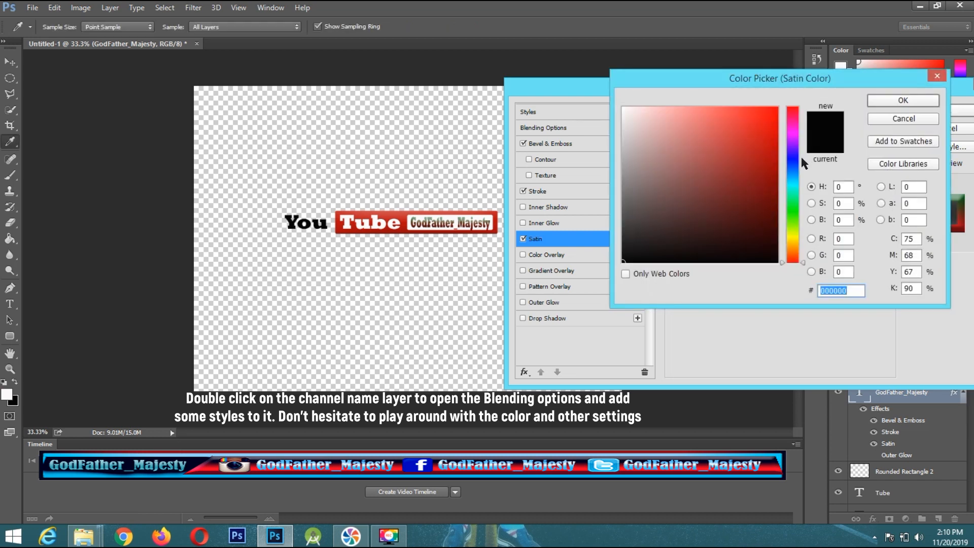
left_click(789, 129)
left_click(757, 135)
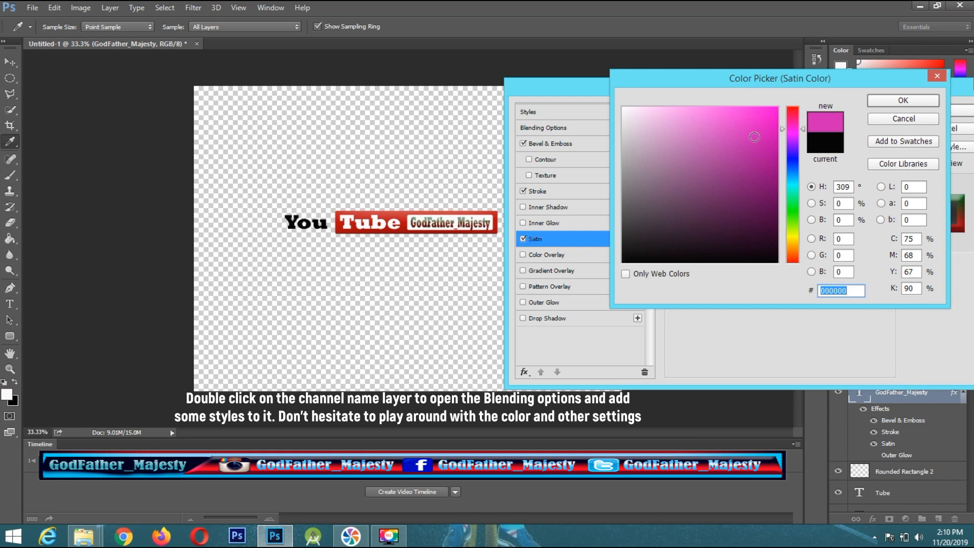
left_click(904, 121)
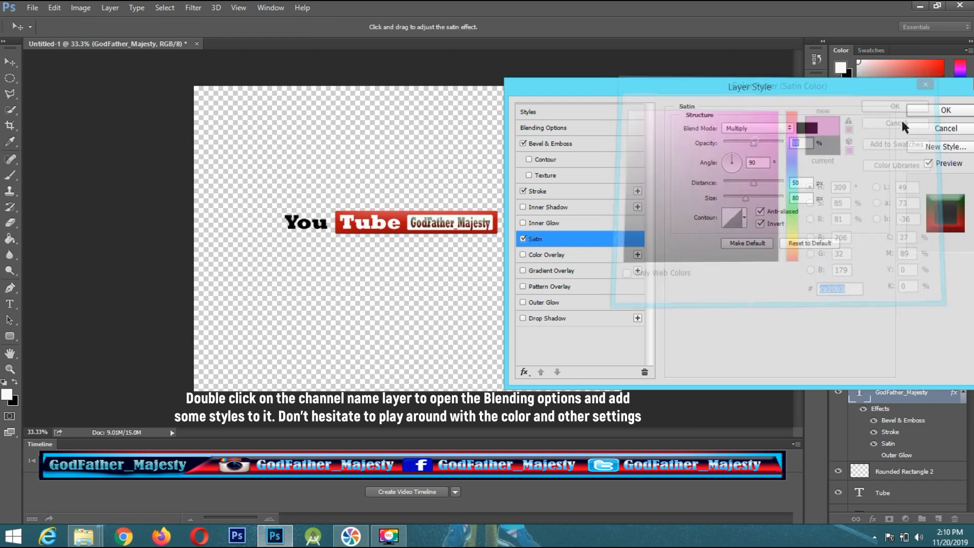
left_click(523, 239)
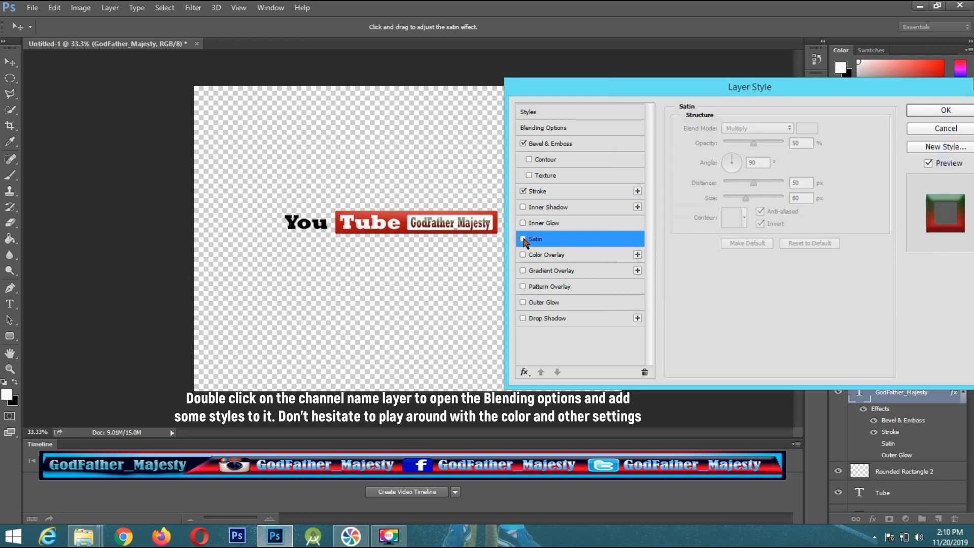
Step: Accept the channel name's layer style and add Bevel & Emboss to Rounded Rectangle 2 with depth 52%, size 10 px and soften 5 px
left_click(928, 110)
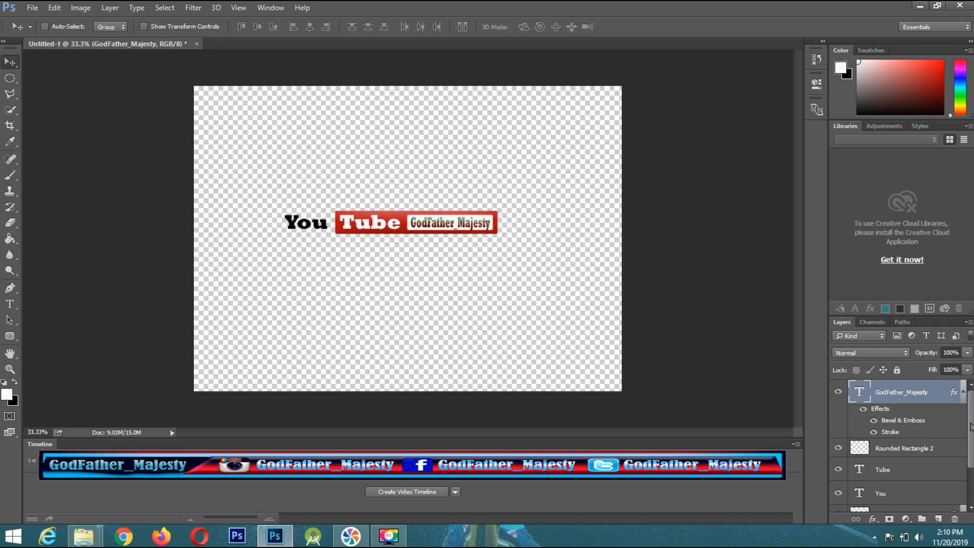
left_click(965, 450)
double_click(965, 450)
left_click_drag(618, 72, 880, 62)
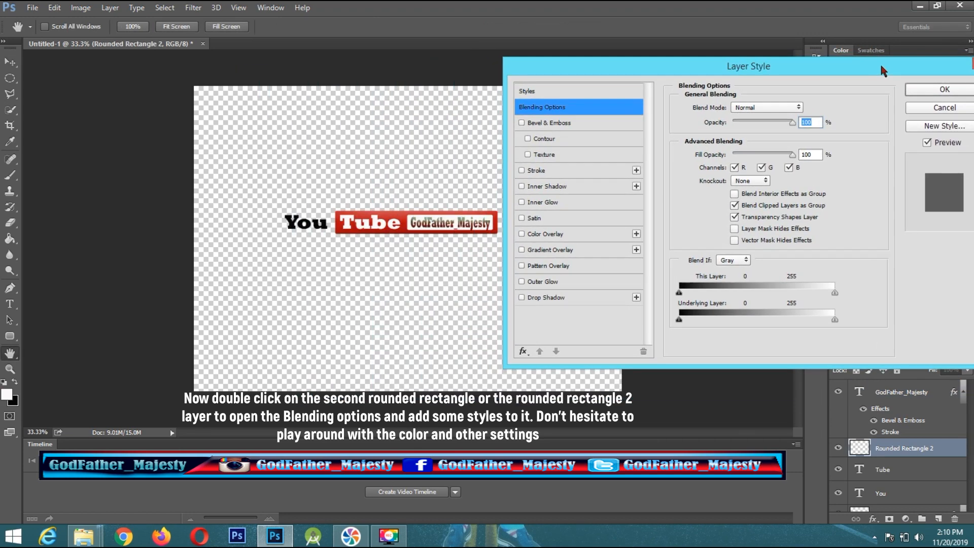
left_click(522, 123)
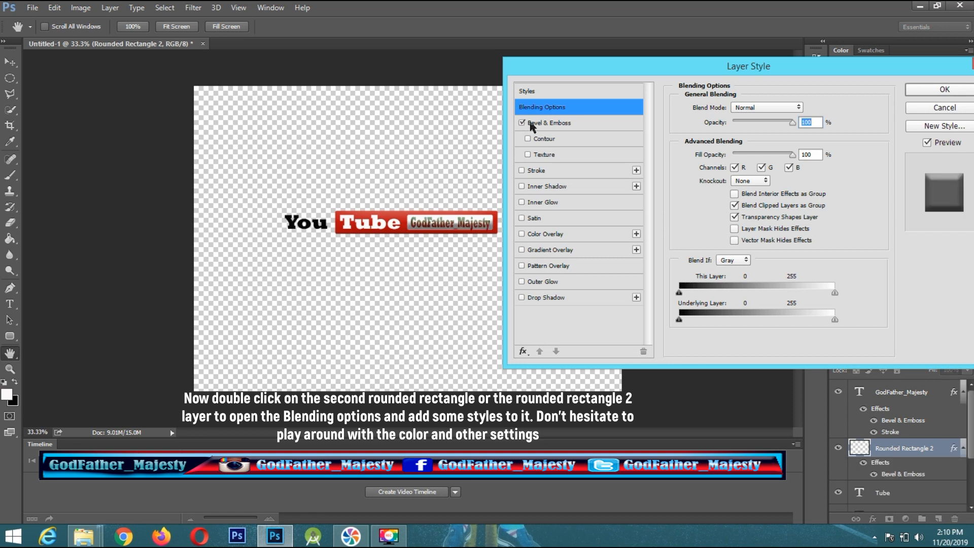
left_click(541, 123)
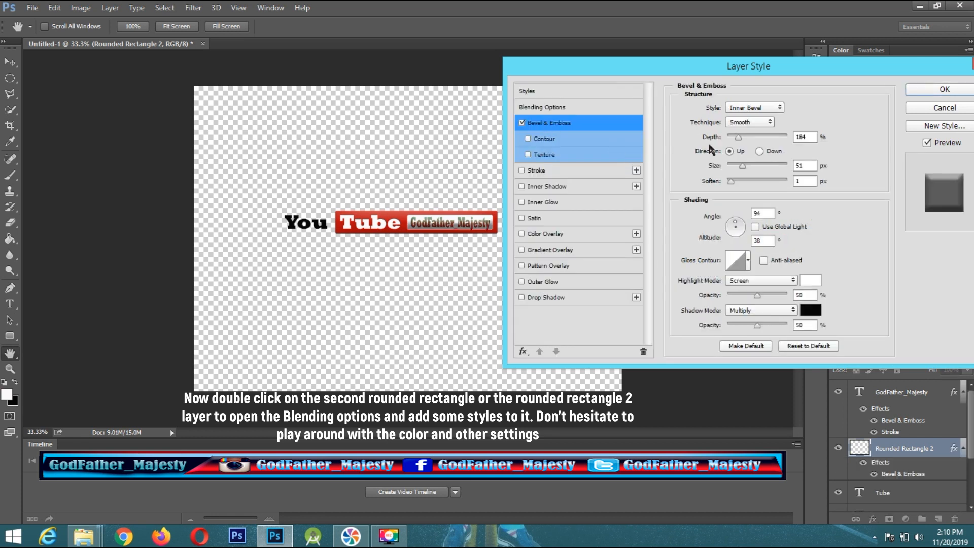
mouse_move(738, 137)
left_mouse_down()
mouse_move(746, 136)
mouse_move(730, 135)
left_mouse_up()
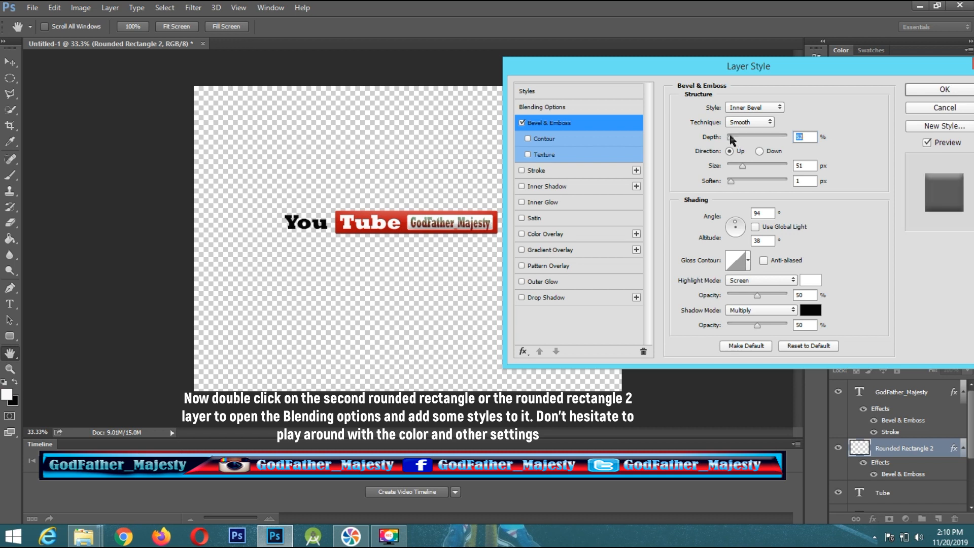
left_click_drag(739, 166, 734, 166)
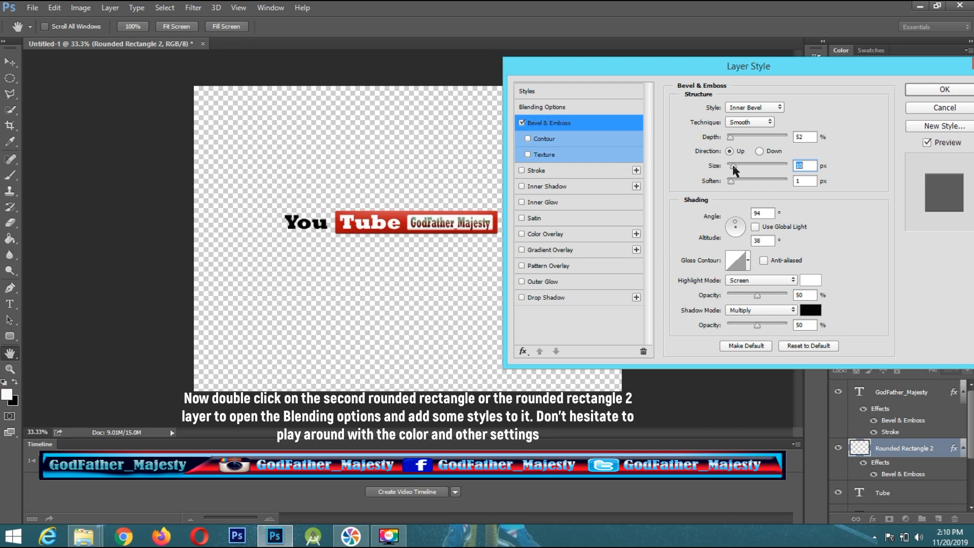
left_click_drag(731, 181, 744, 182)
Step: Compare gloss contour presets for Rounded Rectangle 2's bevel and apply the half-round one
left_click(745, 261)
left_click(696, 291)
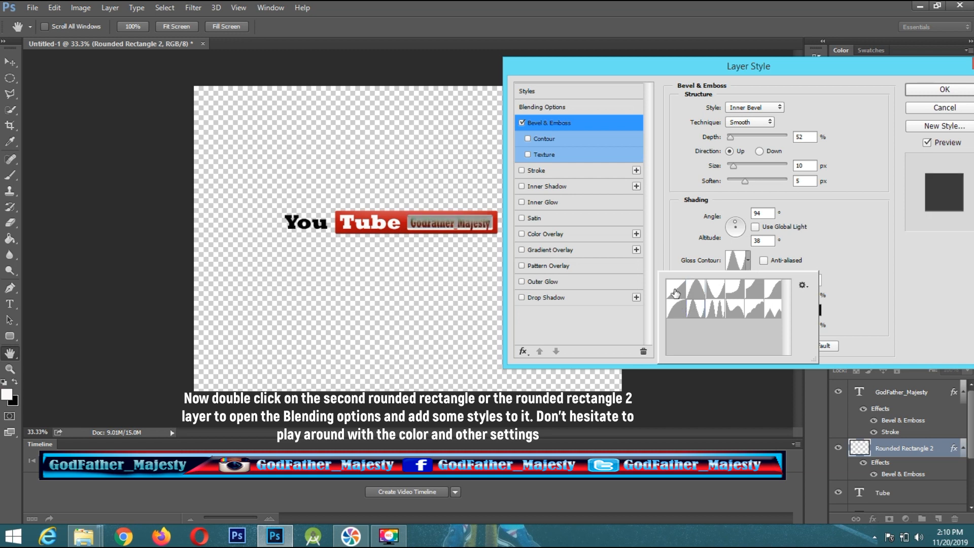
left_click(675, 294)
left_click(675, 312)
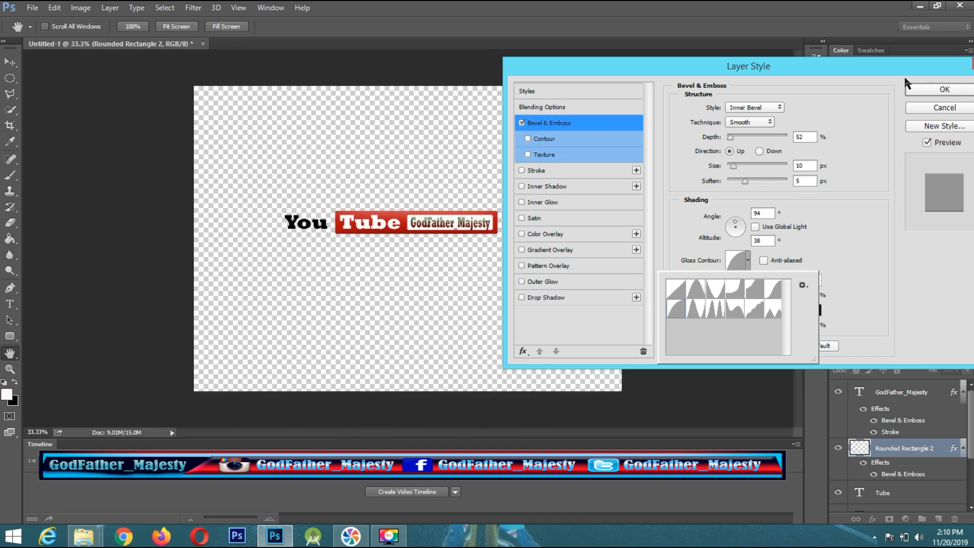
left_click(916, 91)
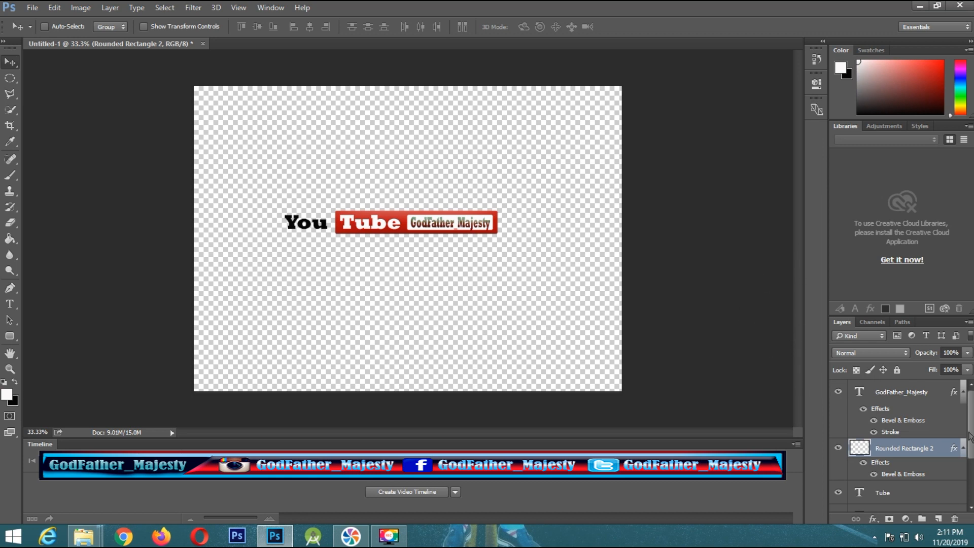
Step: Nudge the You text layer right until it sits against the red rectangle
left_click_drag(970, 428, 964, 445)
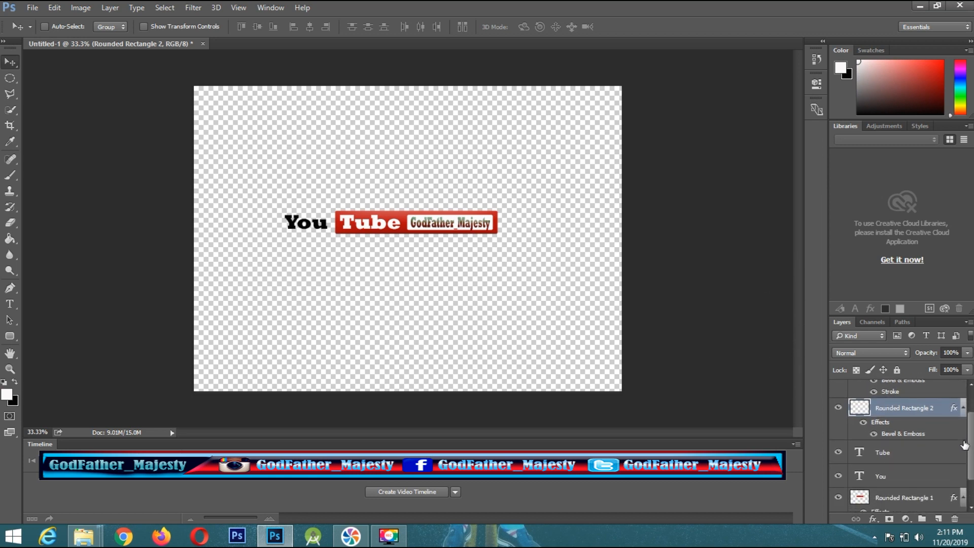
left_click(962, 480)
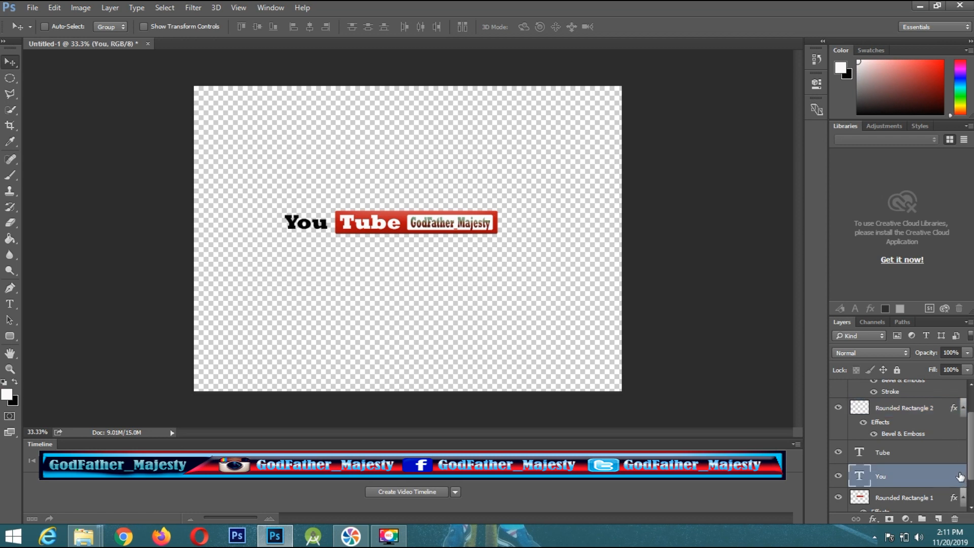
key("Right")
key("Right")
key("Right")
key("Right")
key("Right")
key("Right")
key("Right")
key("Right")
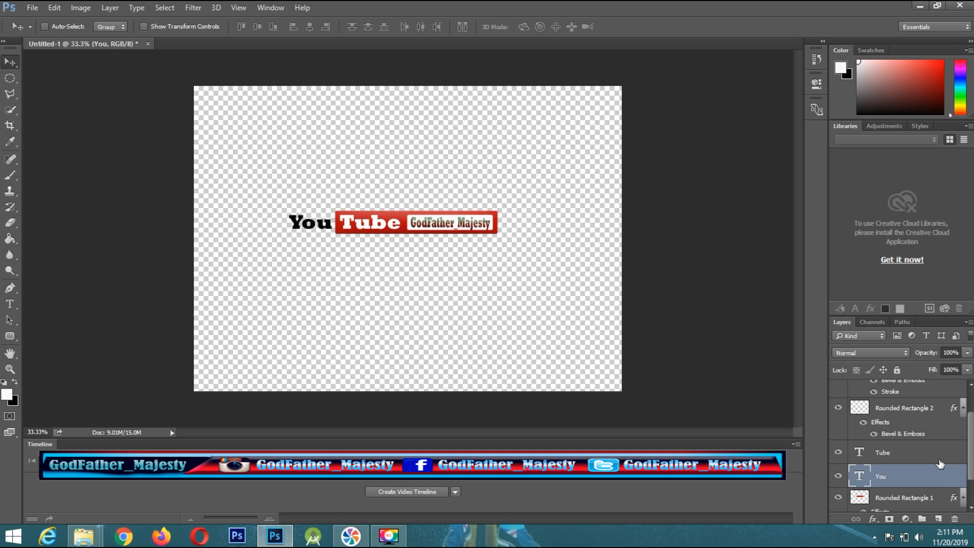
Step: Add Bevel & Emboss to the You layer with depth 847%, size 10 px and soften 1 px
double_click(964, 480)
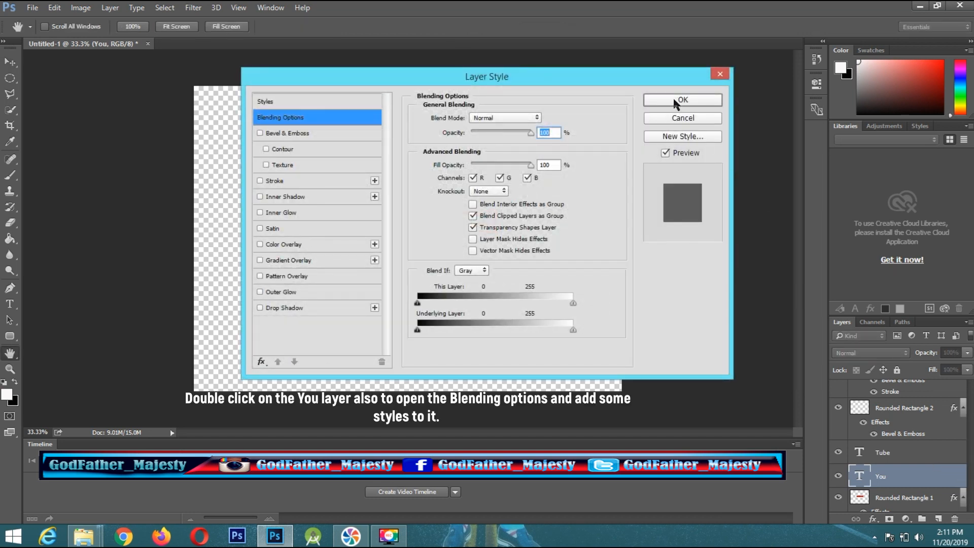
left_click_drag(661, 83, 920, 35)
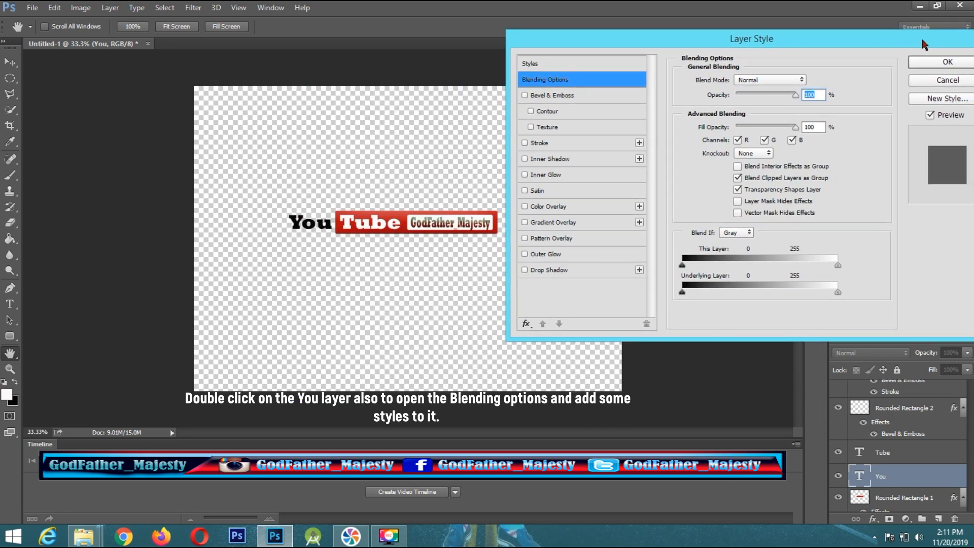
left_click(524, 96)
left_click(542, 97)
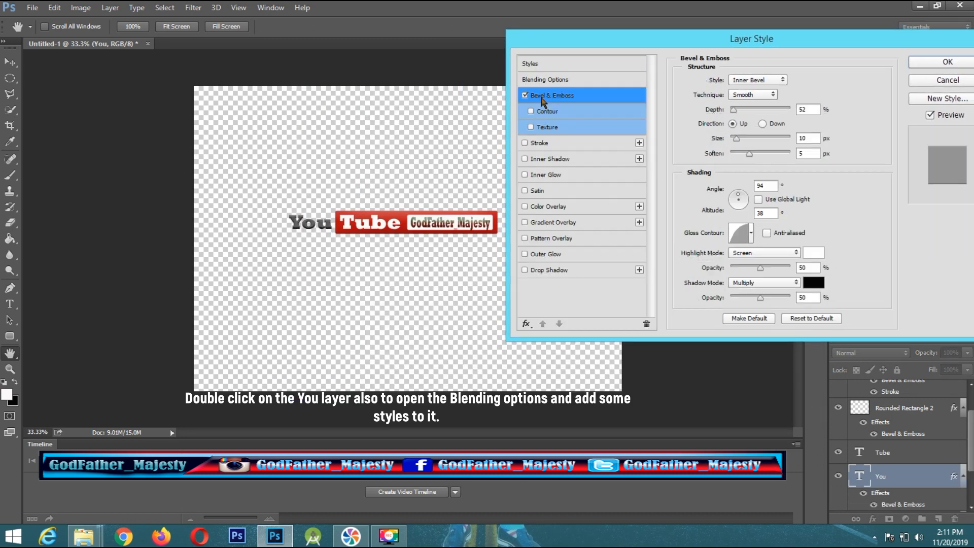
left_click_drag(733, 108, 802, 115)
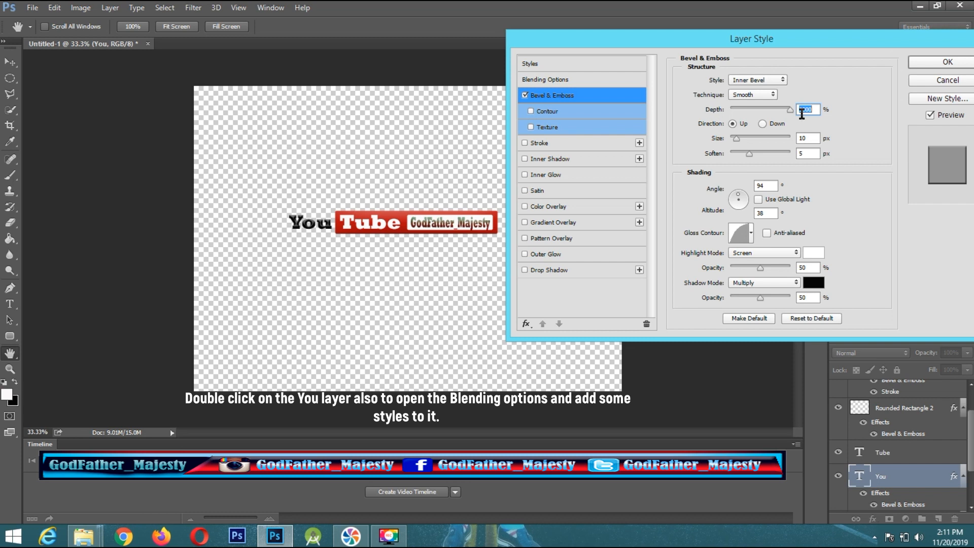
left_click(614, 94)
mouse_move(737, 139)
left_mouse_down()
mouse_move(756, 138)
mouse_move(733, 138)
mouse_move(740, 153)
mouse_move(737, 143)
left_mouse_up()
left_click_drag(789, 110, 783, 110)
Step: Try Normal and Multiply highlight modes on the You bevel, set it back to Screen, and raise the shadow opacity to 71%
left_click(796, 253)
left_click(755, 263)
left_click(795, 256)
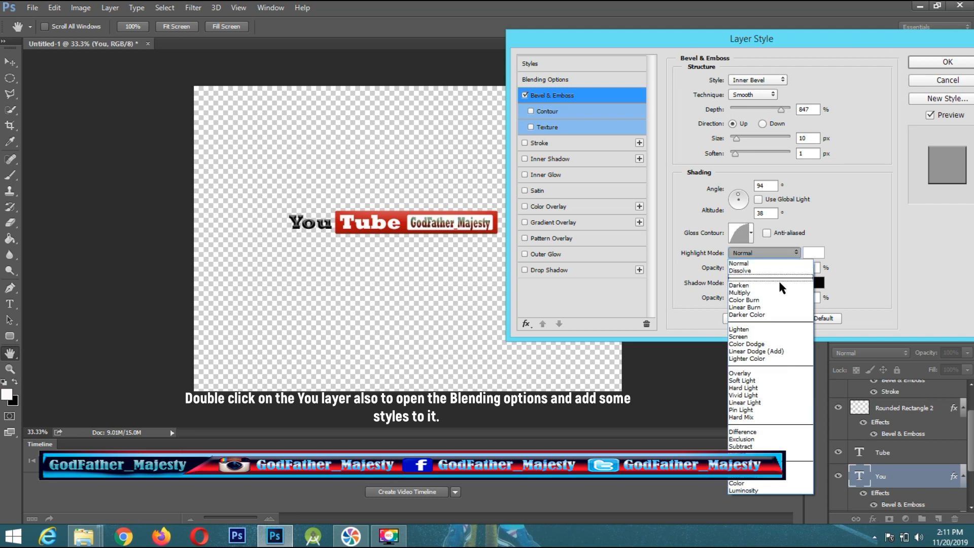
left_click(771, 293)
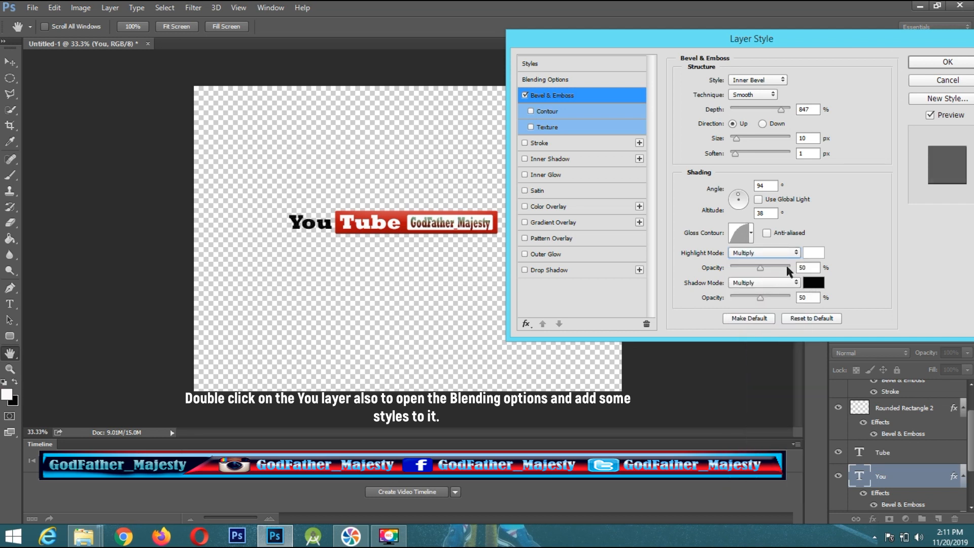
left_click(795, 254)
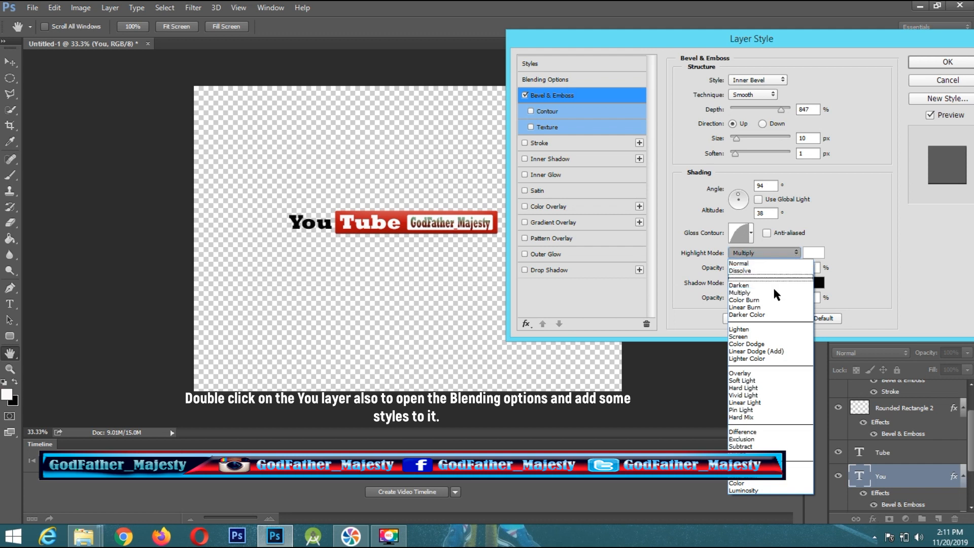
left_click(756, 337)
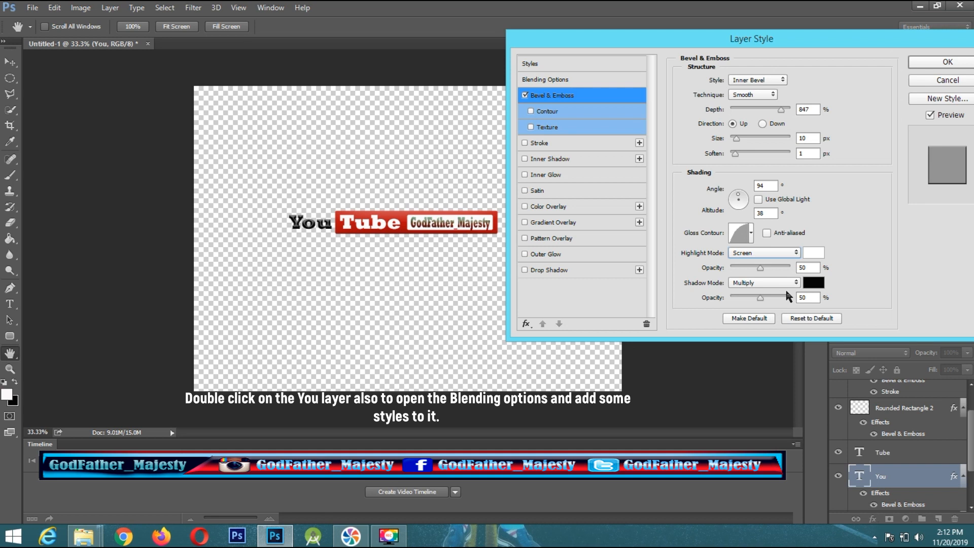
left_click_drag(760, 297, 772, 296)
left_click(932, 62)
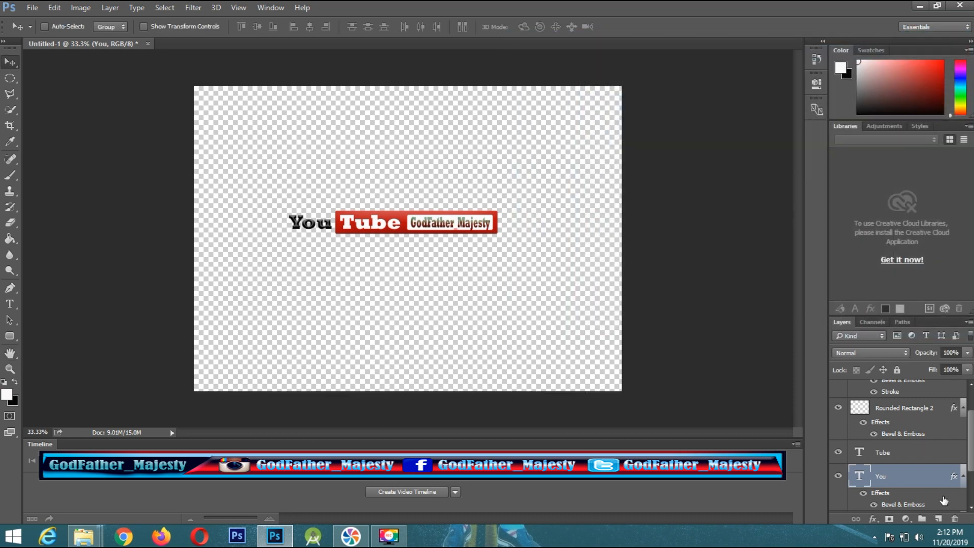
Step: Add Bevel & Emboss to the Tube text layer with a greatly reduced depth
mouse_move(970, 463)
left_mouse_down()
mouse_move(970, 443)
mouse_move(970, 464)
left_mouse_up()
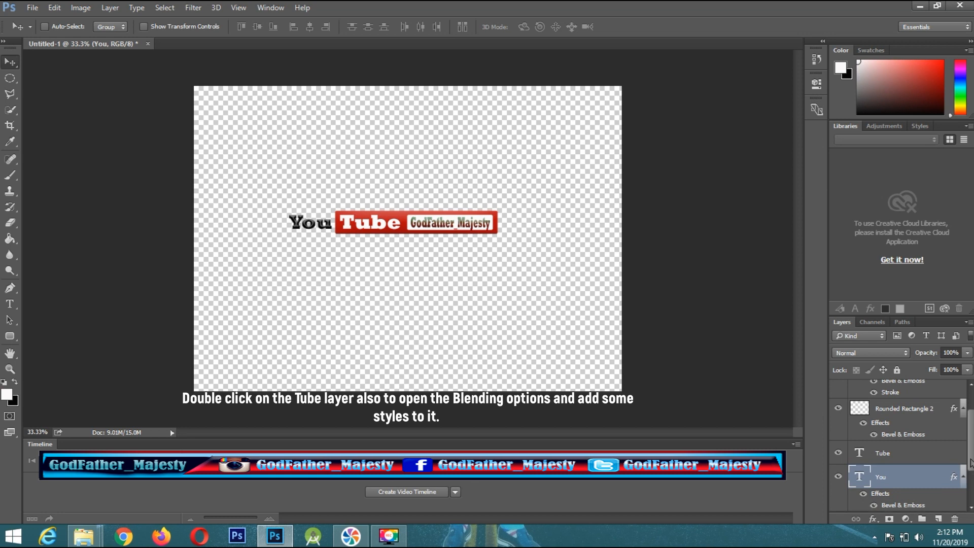
left_click(961, 458)
double_click(961, 458)
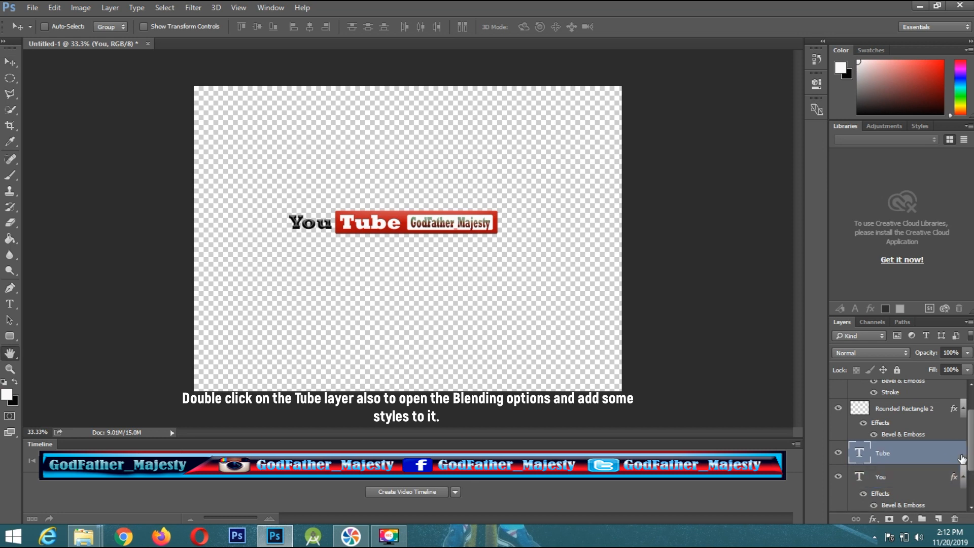
left_click_drag(625, 76, 863, 133)
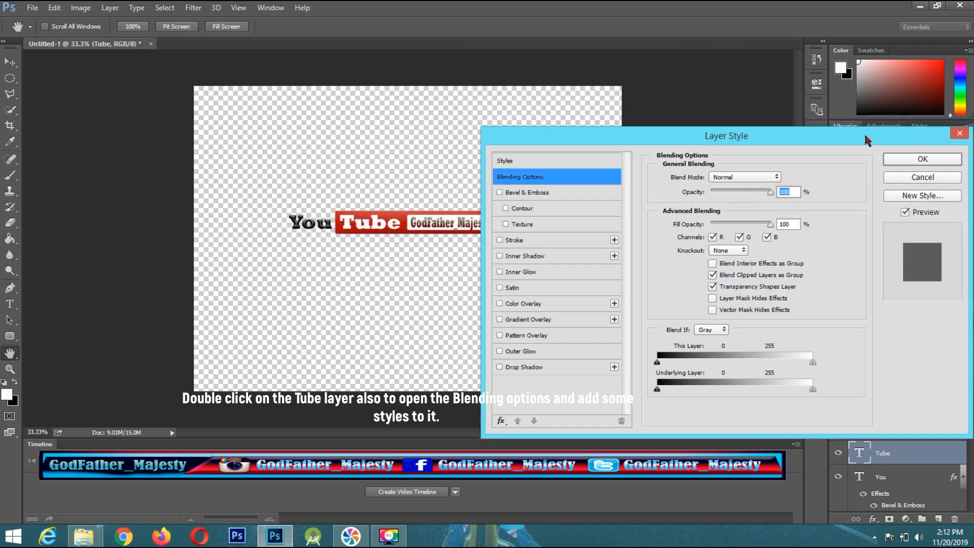
left_click(500, 193)
left_click(567, 191)
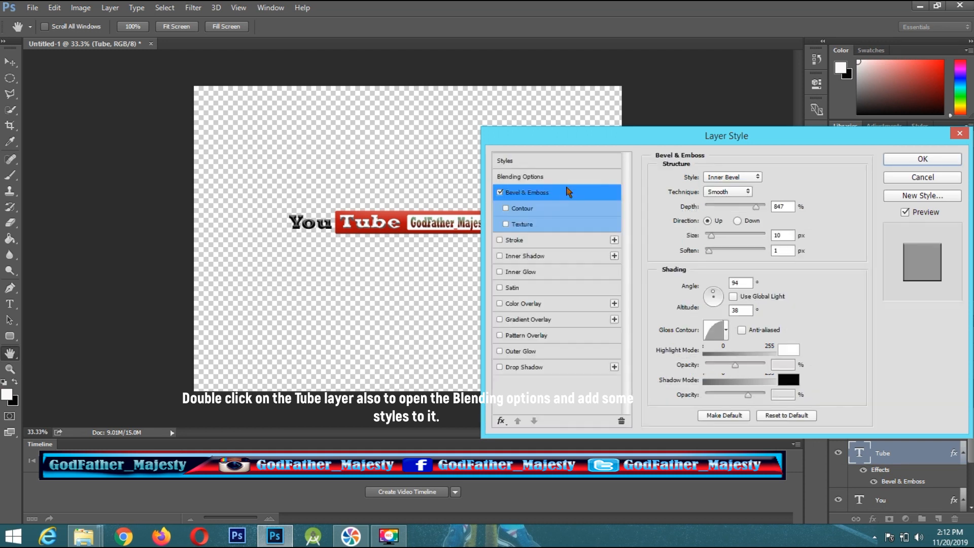
left_click(710, 206)
left_click_drag(709, 208, 709, 207)
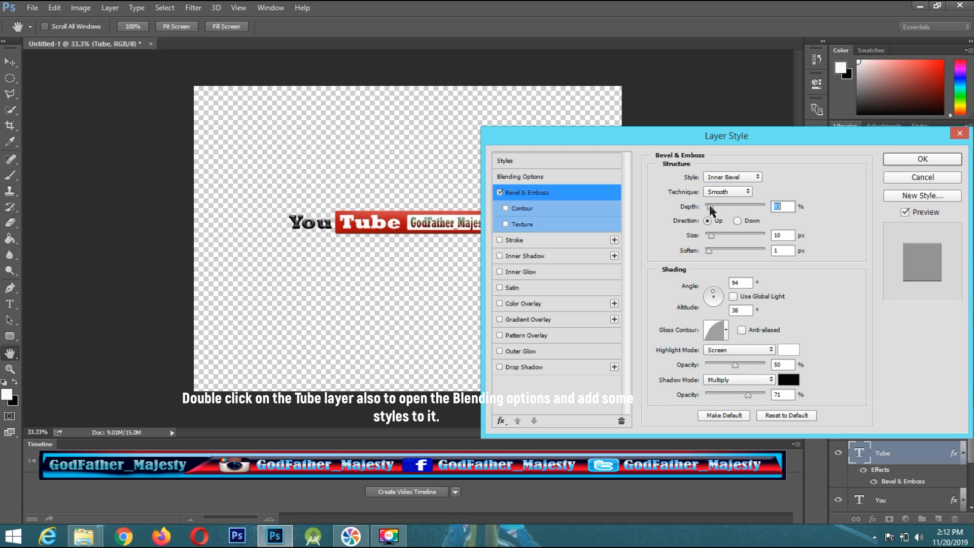
left_click(929, 160)
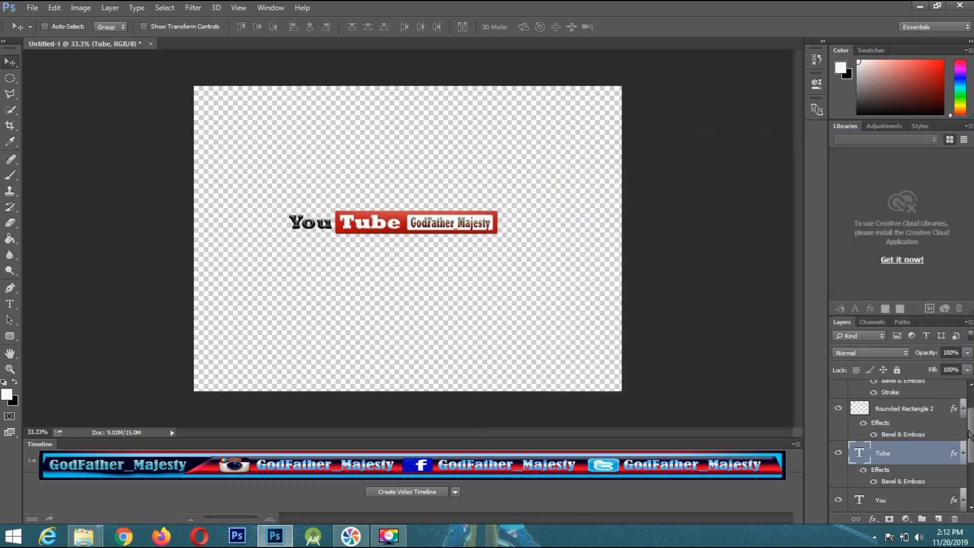
Step: Change the You layer's bevel to a depth of 113% and its highlight mode to Multiply
scroll(964, 439, "down", 3)
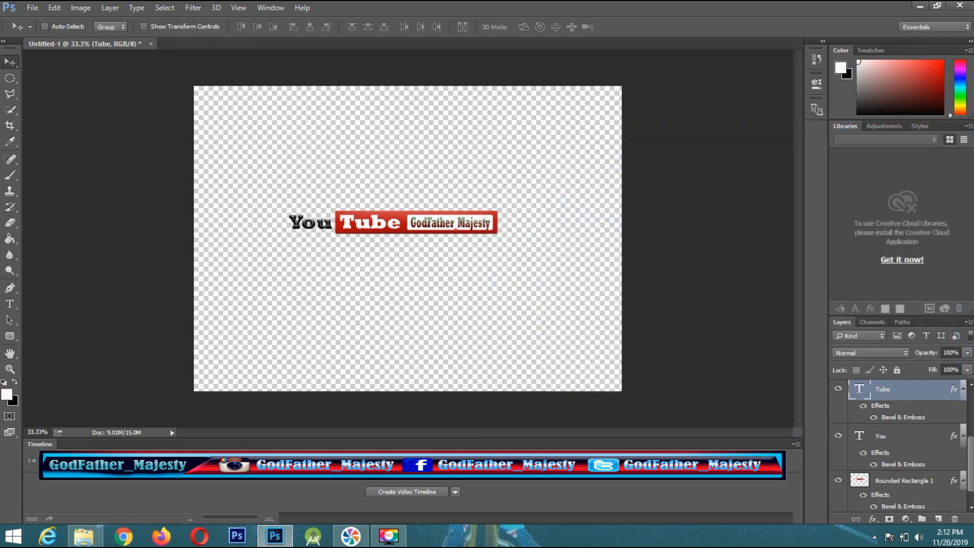
double_click(944, 440)
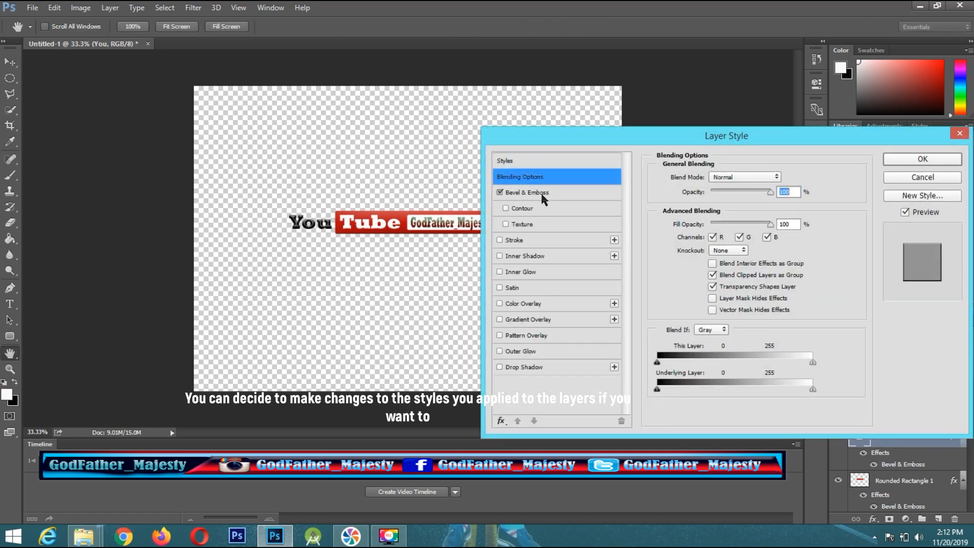
left_click(543, 194)
left_click_drag(785, 206, 766, 205)
type("83")
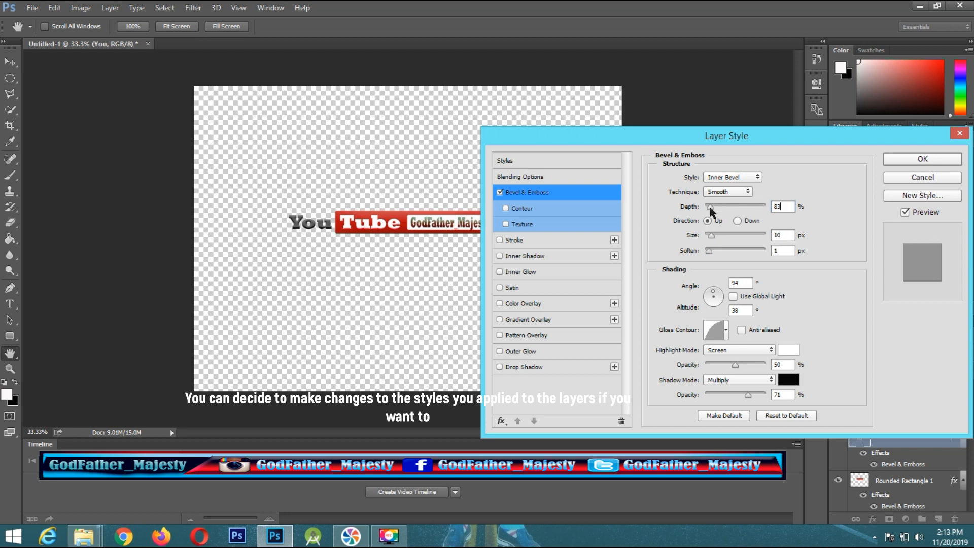
left_click_drag(710, 207, 710, 207)
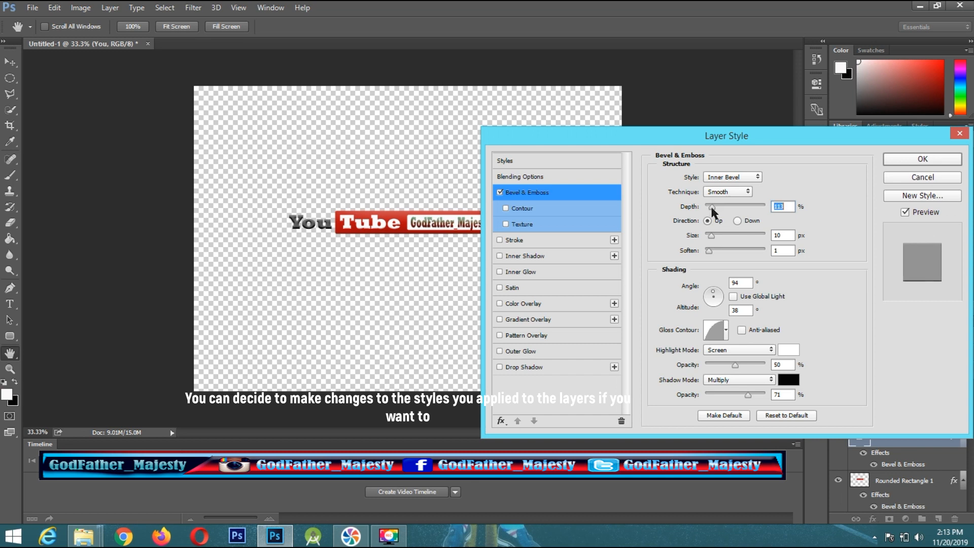
left_click(771, 350)
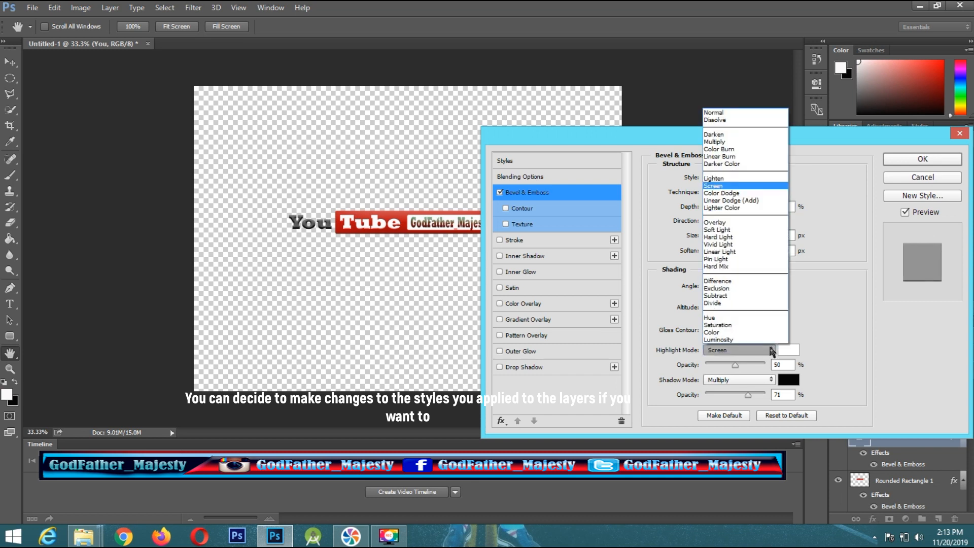
left_click(732, 143)
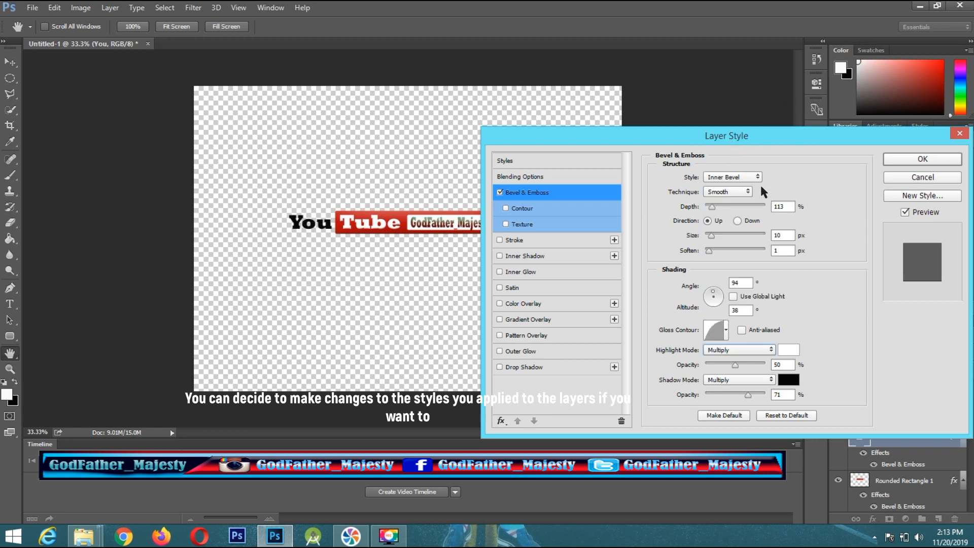
left_click(922, 159)
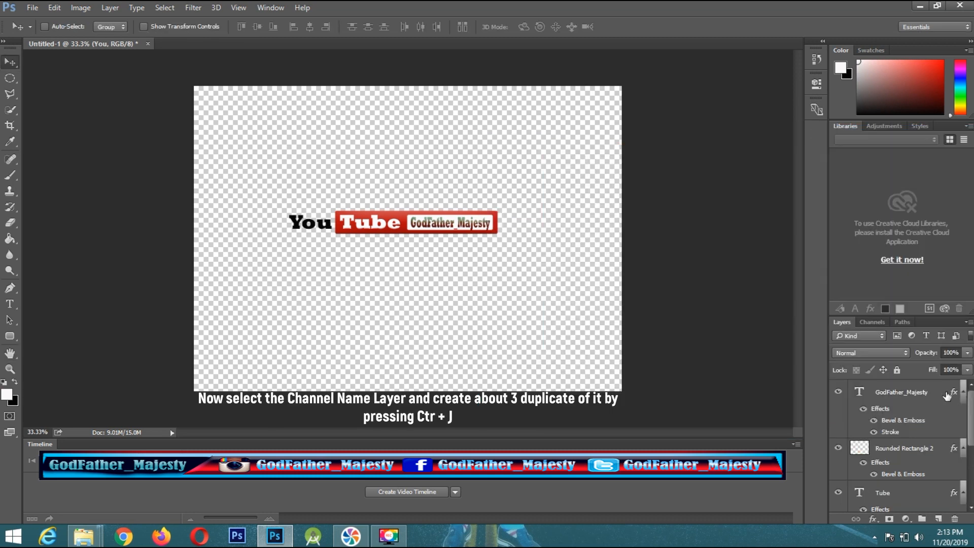
Step: Duplicate the channel name text layer three times
left_click(871, 393)
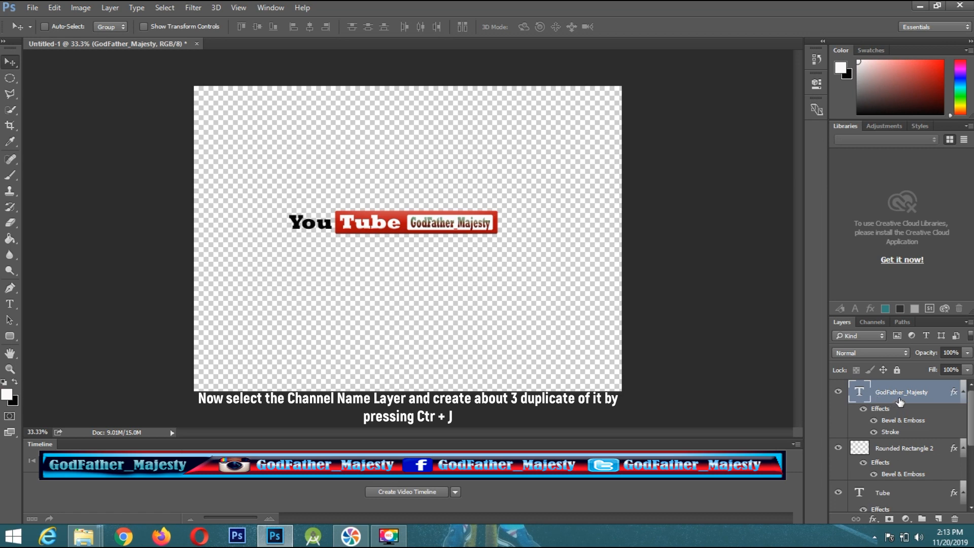
key("ctrl+j")
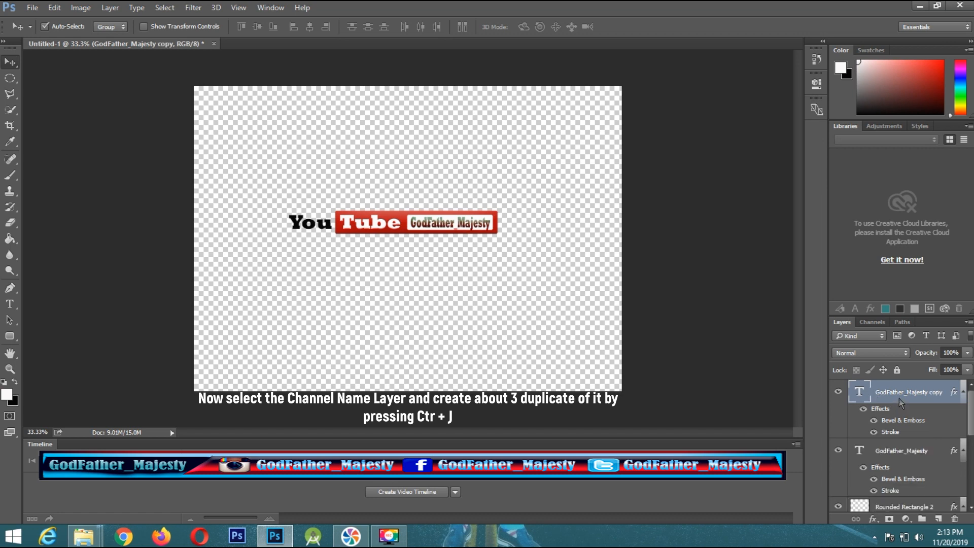
key("ctrl+j")
key("ctrl+j")
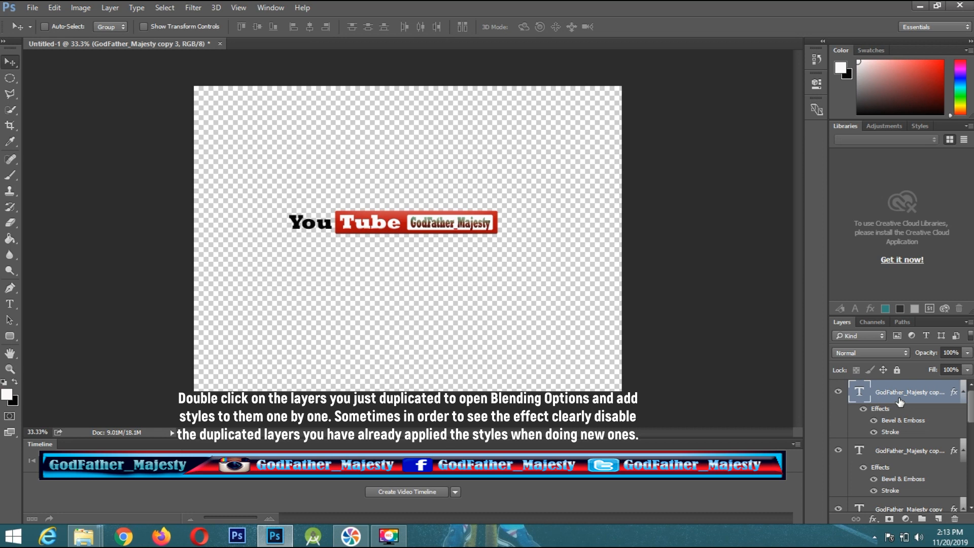
scroll(970, 419, "down", 5)
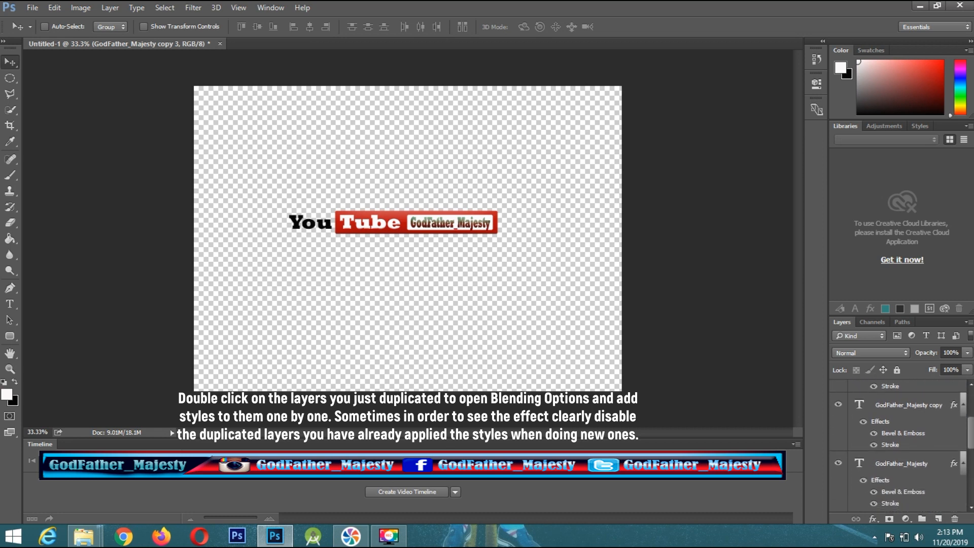
left_click(915, 402)
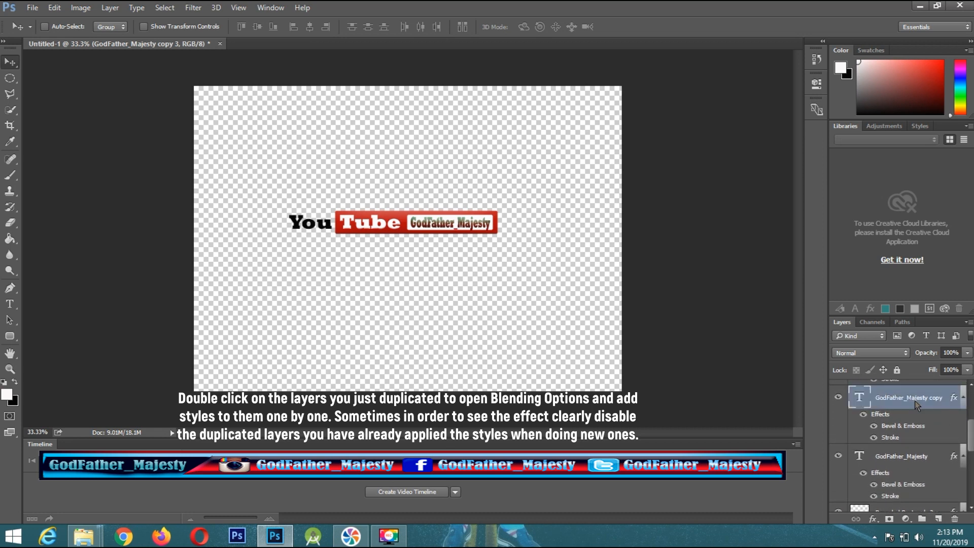
double_click(950, 401)
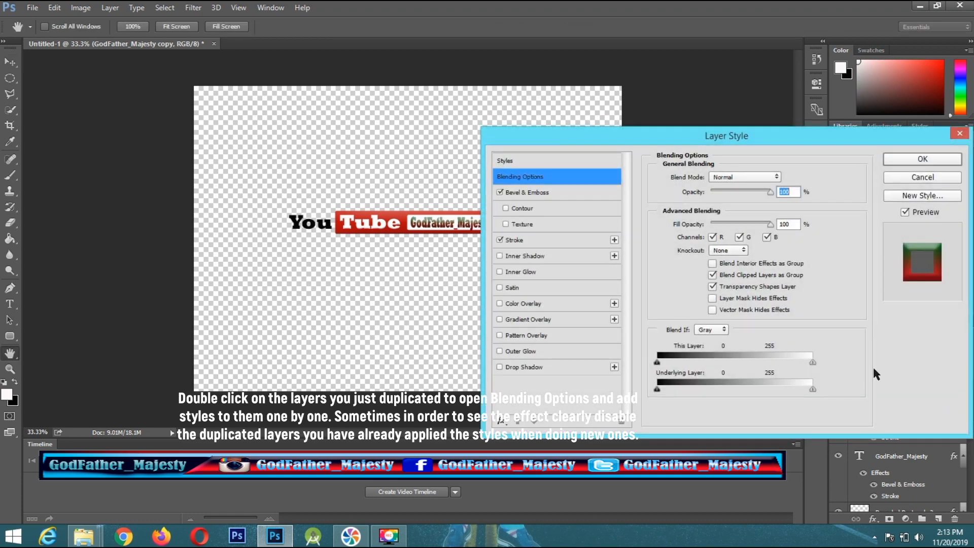
left_click(920, 177)
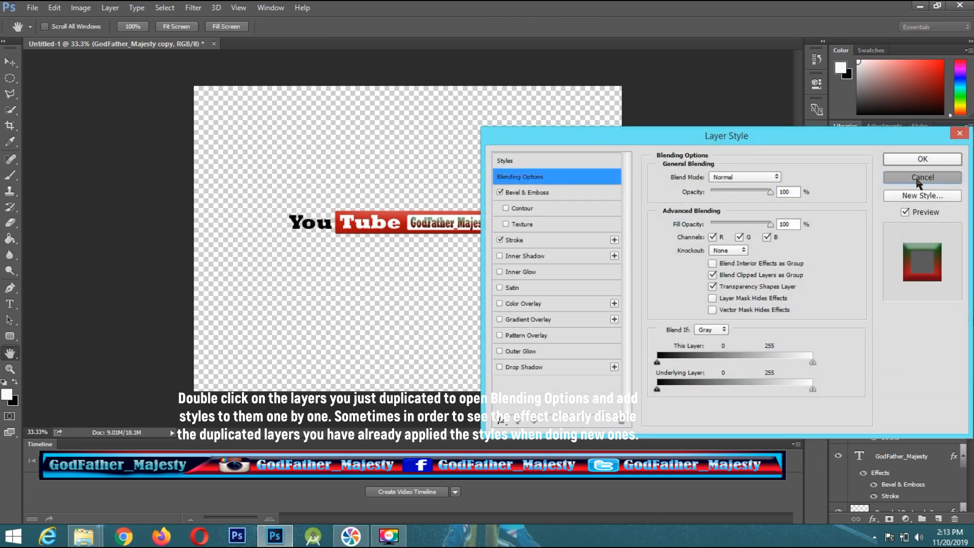
Step: Hide the original channel name layer and its second and third duplicates, leaving only the first duplicate showing
left_click(838, 455)
double_click(946, 398)
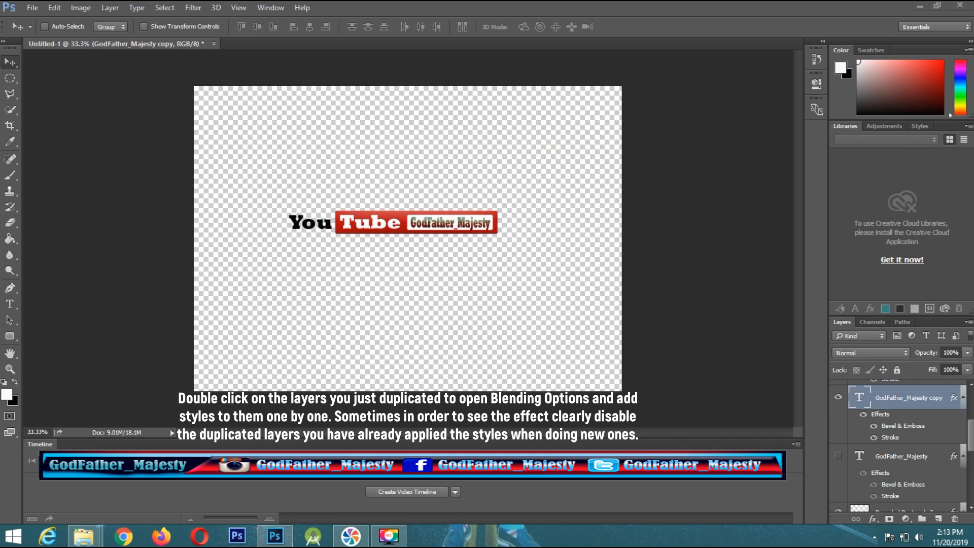
scroll(970, 430, "up", 3)
left_click(837, 449)
left_click(838, 390)
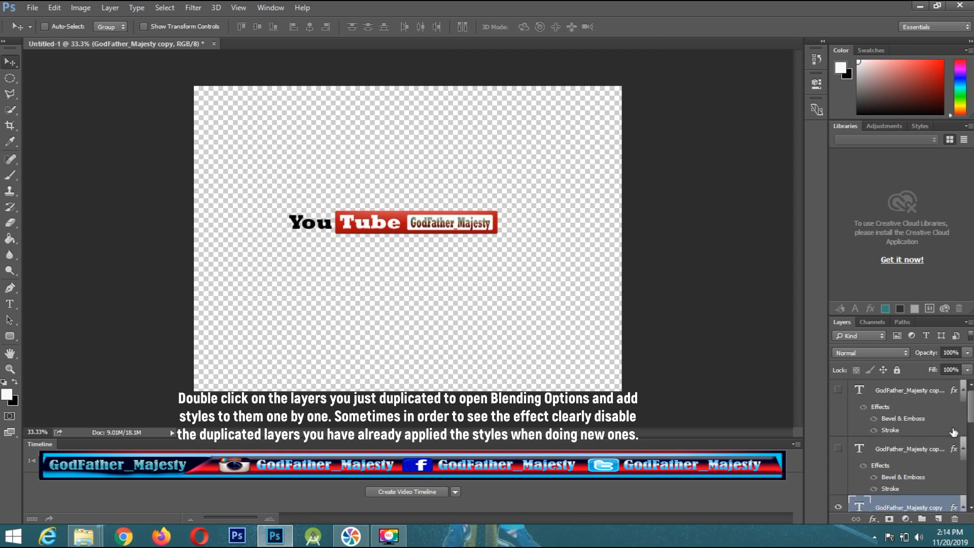
Step: Change the stroke gradient of the first channel name duplicate to the blue, red and yellow preset
scroll(972, 409, "down", 5)
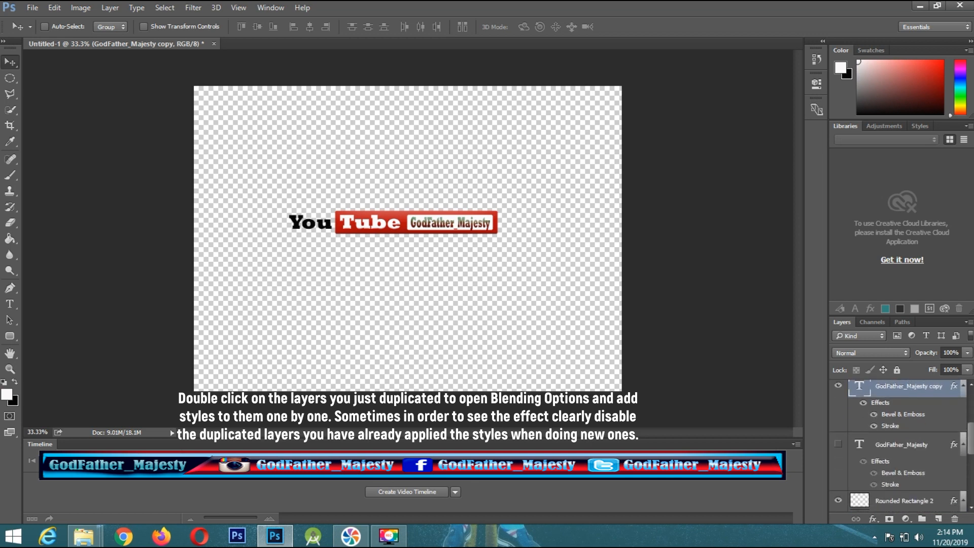
scroll(971, 409, "down", 1)
scroll(941, 455, "up", 4)
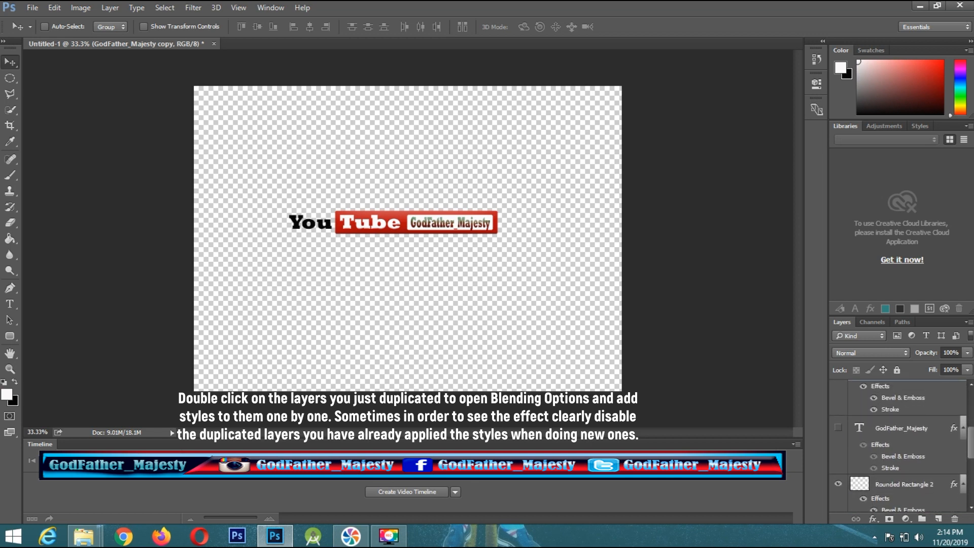
double_click(940, 452)
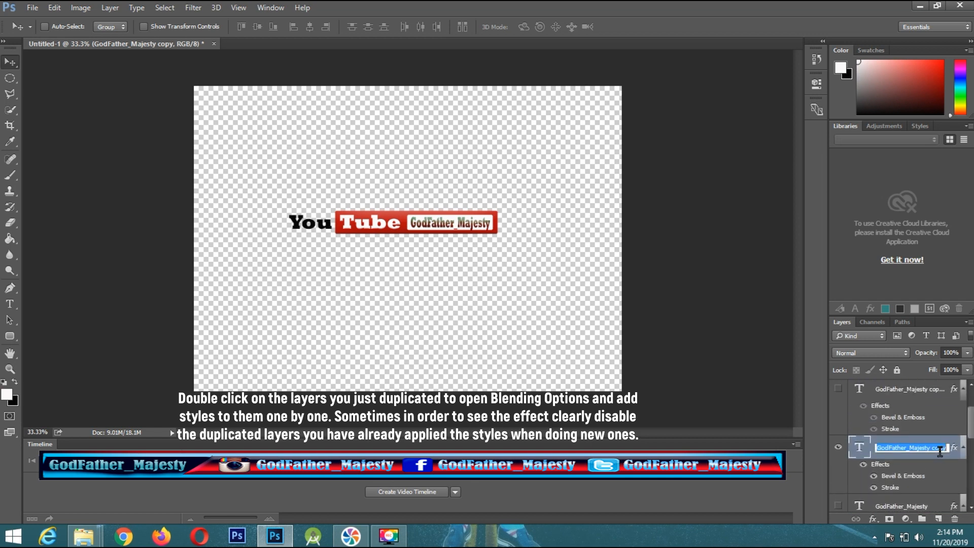
double_click(947, 454)
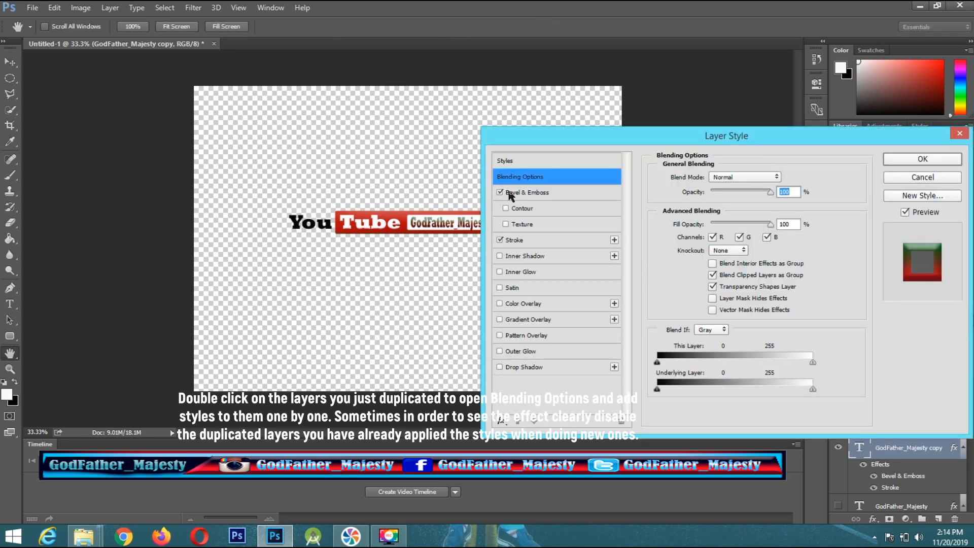
left_click(509, 194)
left_click(513, 245)
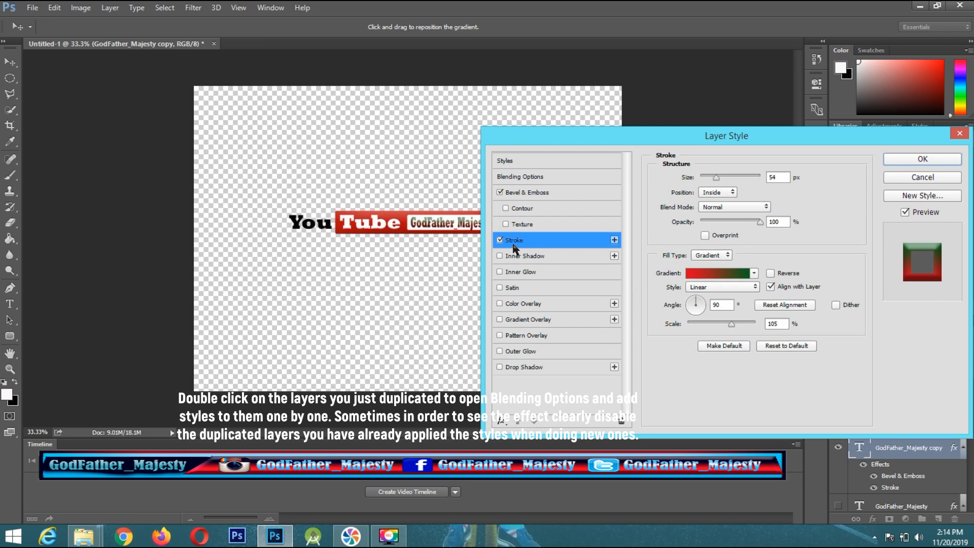
left_click(754, 274)
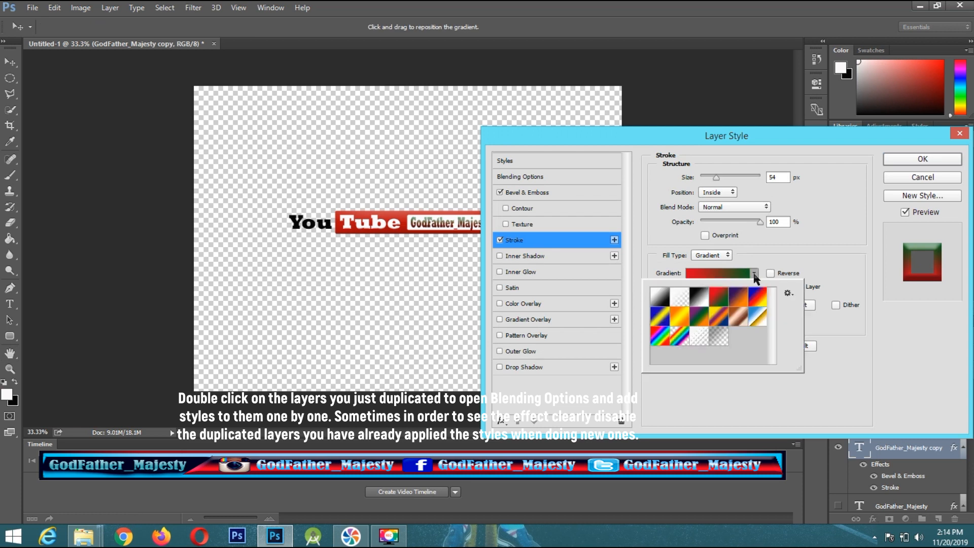
left_click(758, 301)
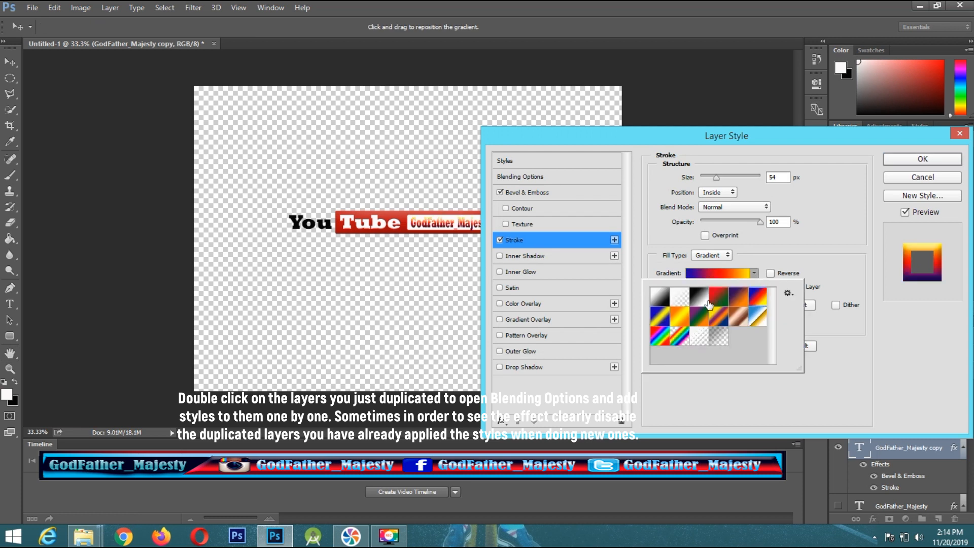
Step: Try the other gradient presets on the stroke, return to the blue, red and yellow one, and apply the style
left_click(706, 302)
left_click(726, 300)
left_click(736, 301)
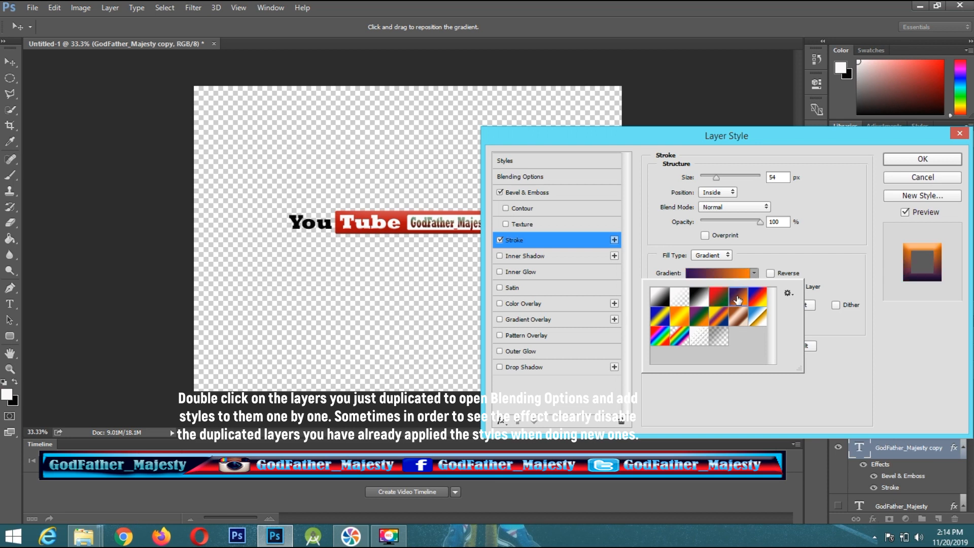
left_click(730, 323)
left_click(717, 323)
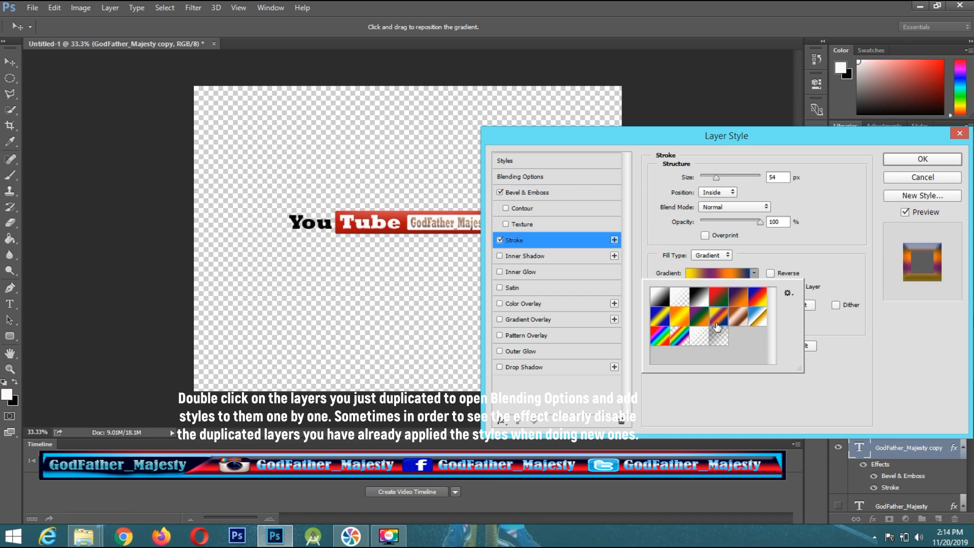
left_click(699, 323)
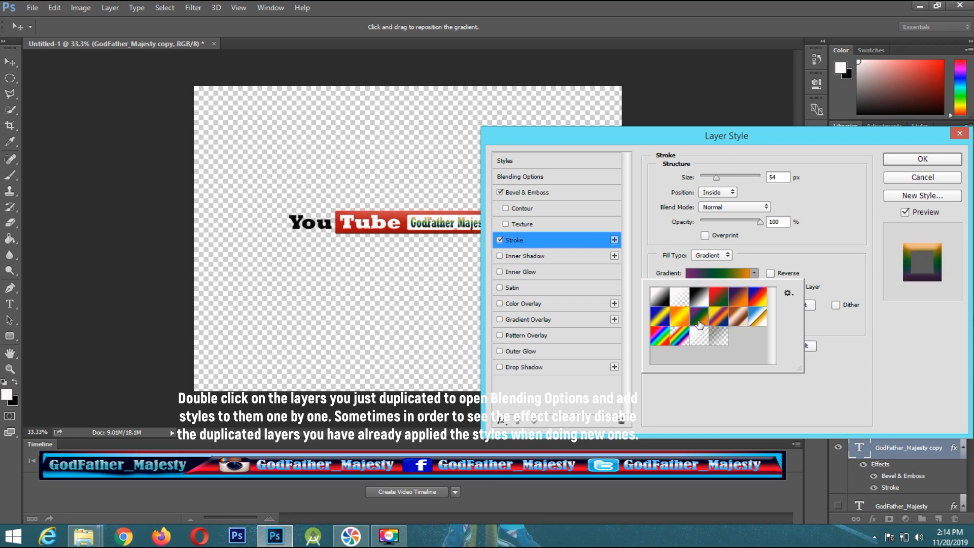
left_click(662, 318)
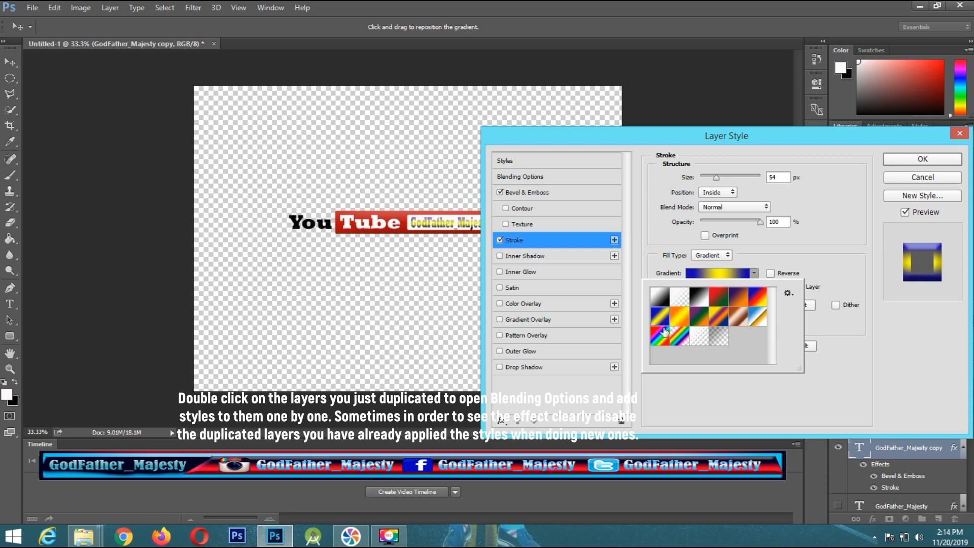
left_click(664, 335)
left_click(685, 334)
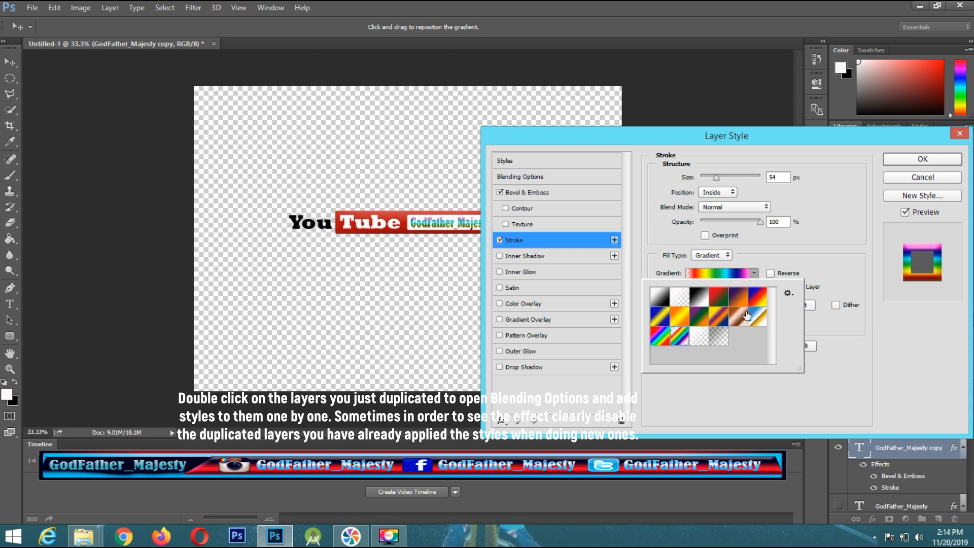
left_click(759, 321)
left_click(744, 323)
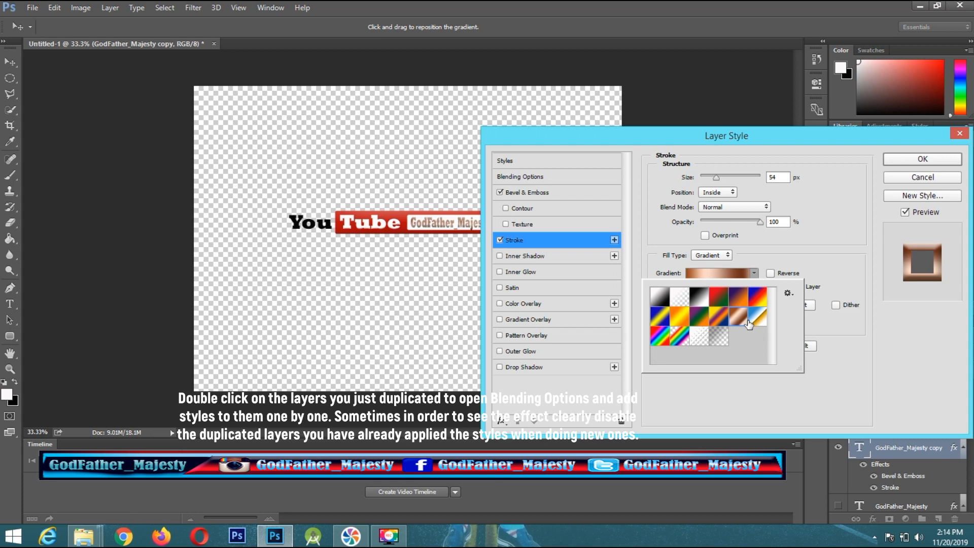
left_click(758, 303)
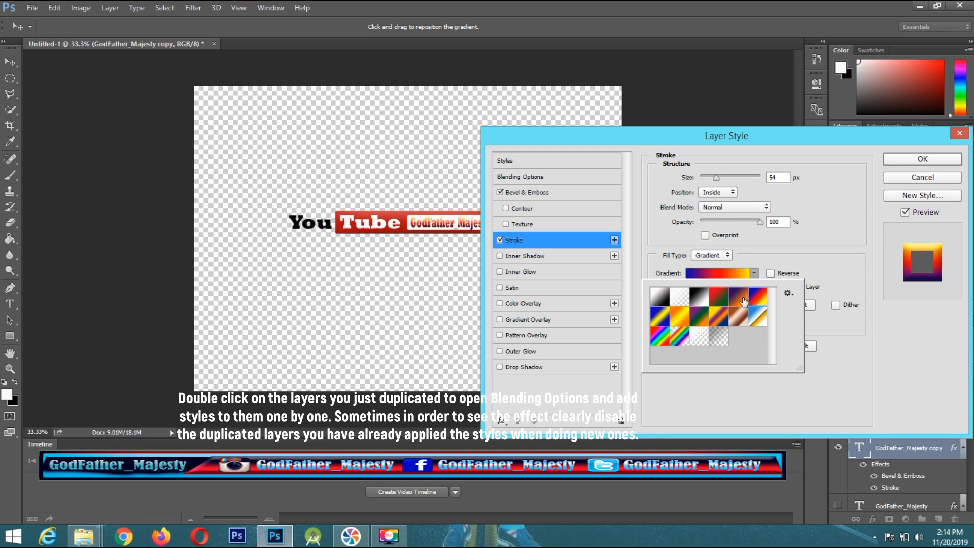
left_click(892, 155)
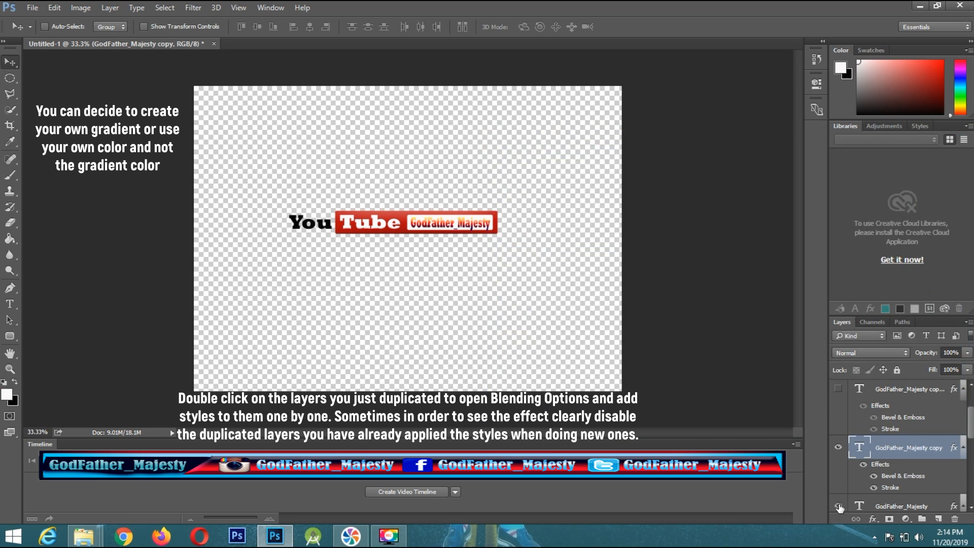
Step: Hide the first channel name duplicate and show the second duplicate
left_click(838, 447)
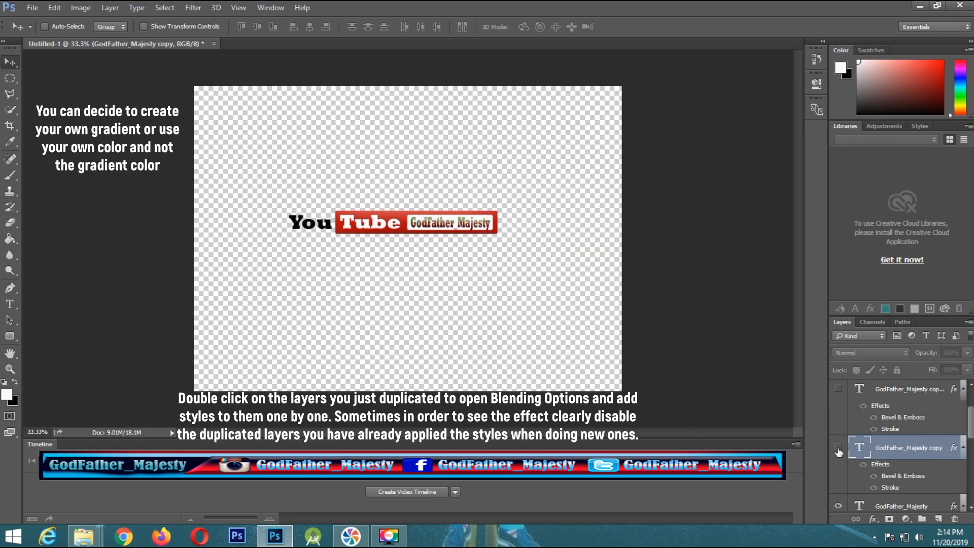
left_click(838, 448)
left_click(838, 448)
left_click(838, 389)
Step: Turn off the second duplicate's Stroke effect and add a Satin effect with 82% opacity
double_click(943, 389)
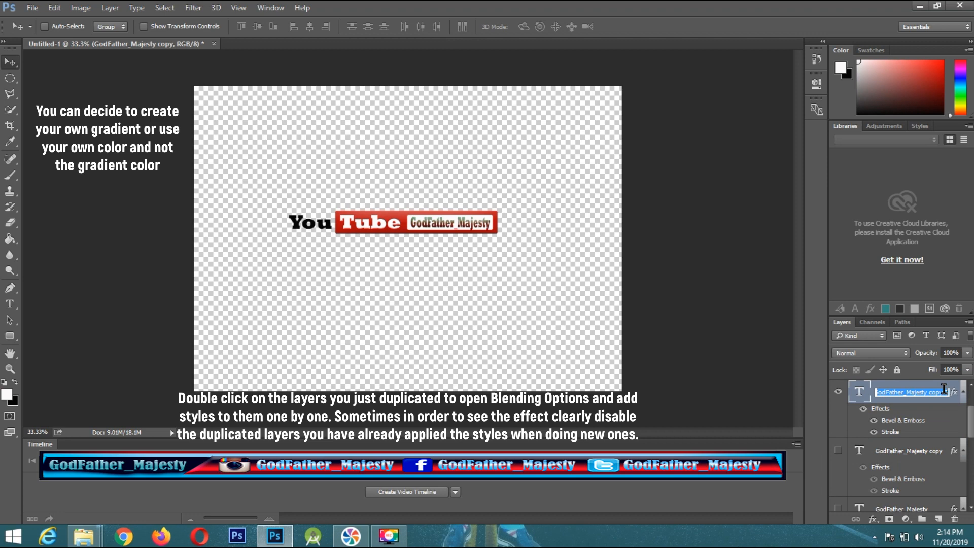
double_click(948, 401)
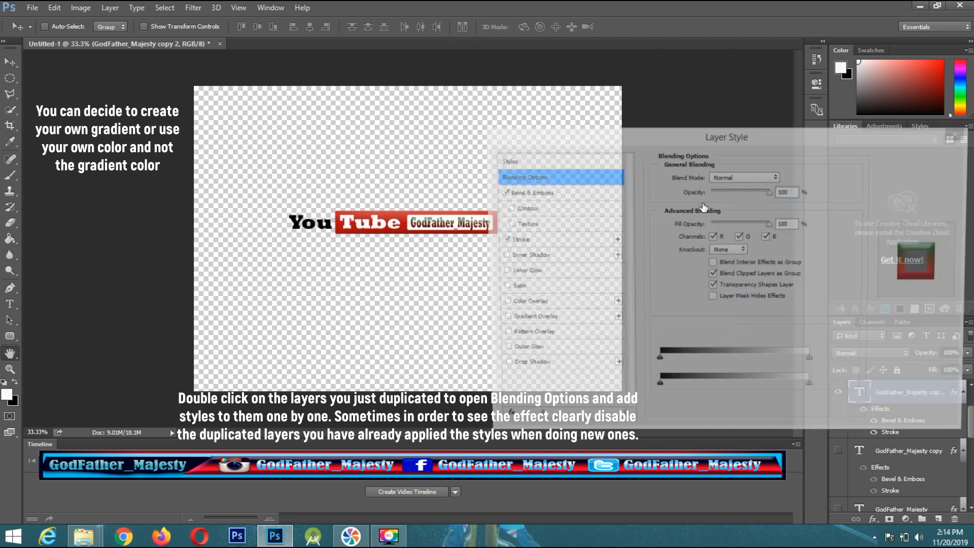
left_click(500, 240)
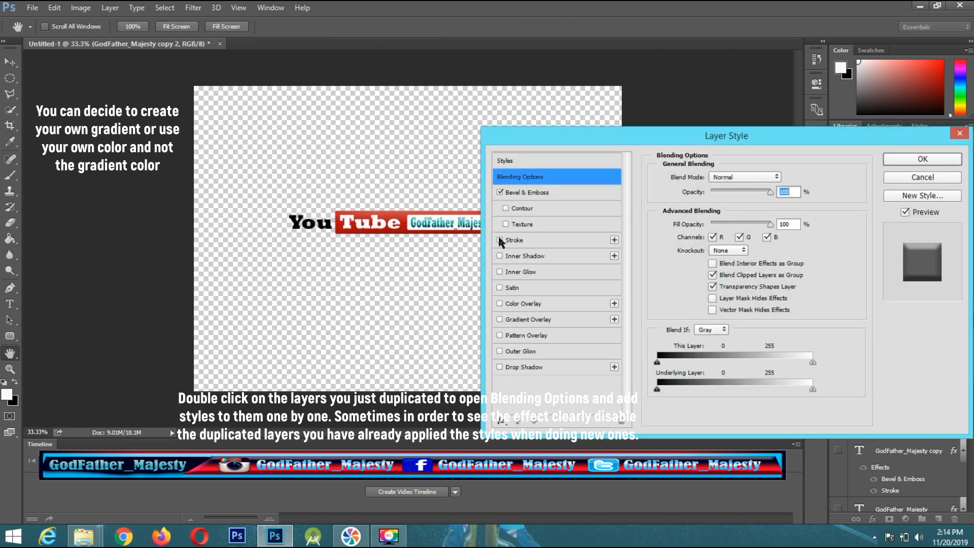
left_click(500, 288)
left_click(540, 288)
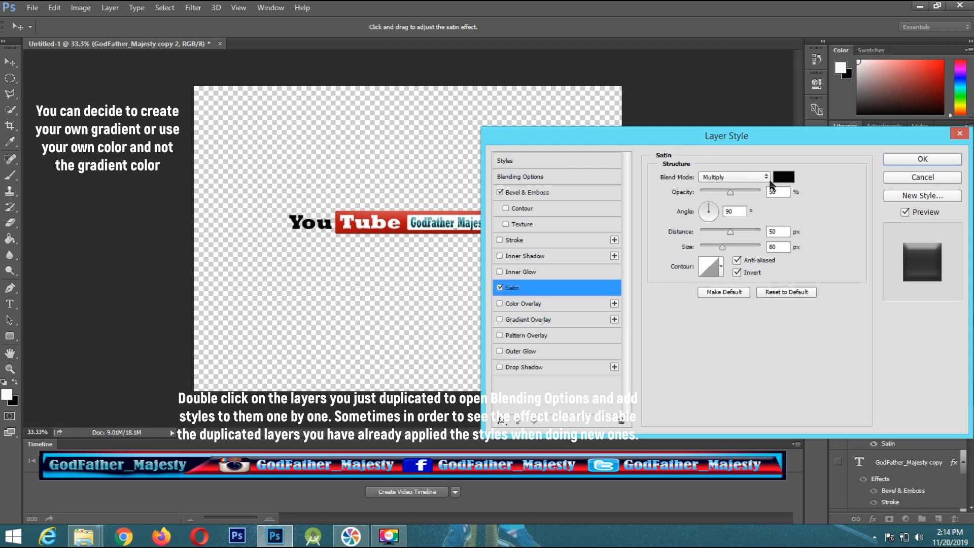
left_click_drag(732, 194, 749, 195)
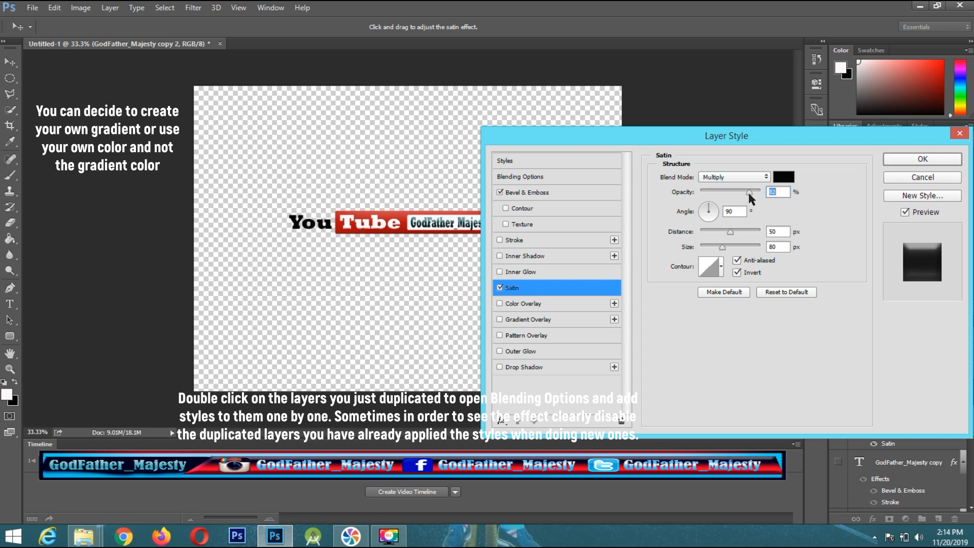
Step: Set the Satin color to pink f514cd and move the style settings clear of the banner
left_click(784, 177)
left_click(792, 128)
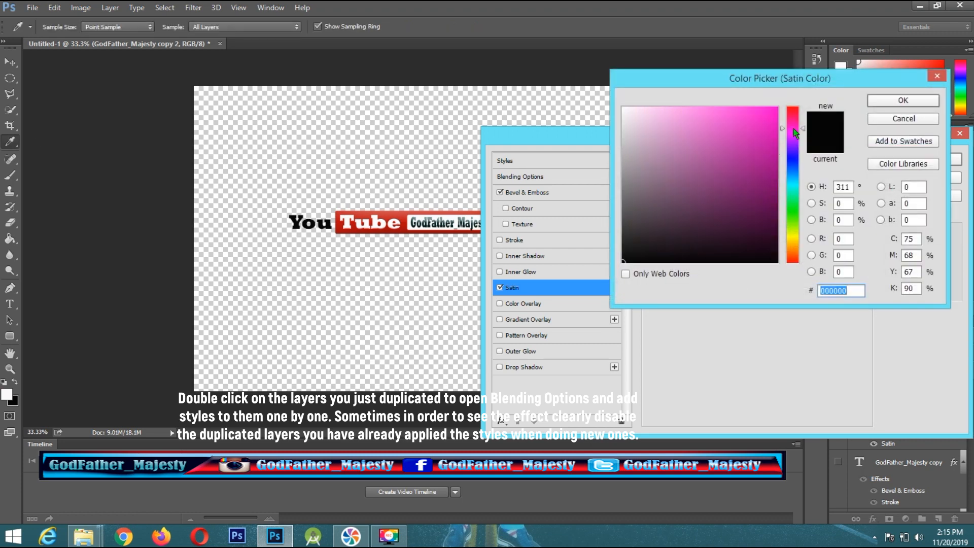
left_click(764, 120)
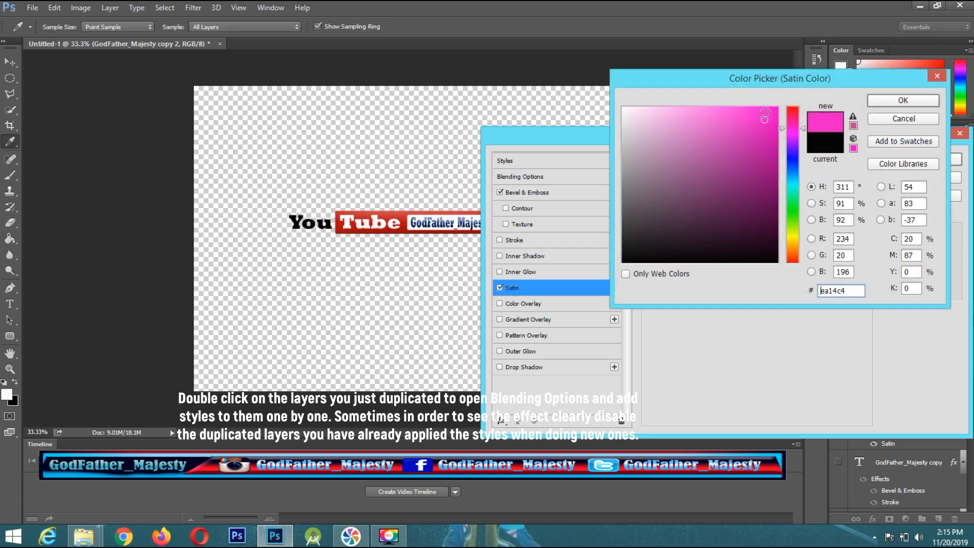
left_click(766, 114)
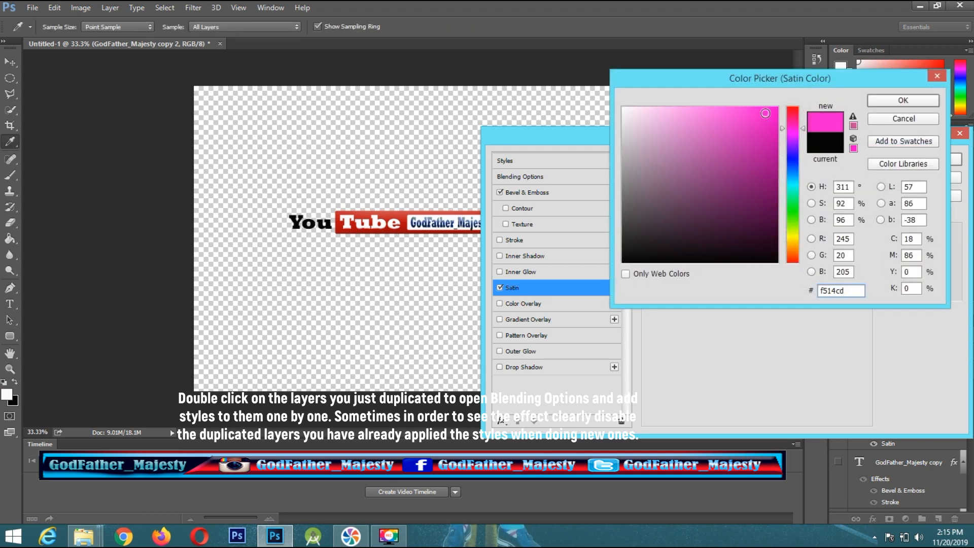
left_click(883, 100)
left_click_drag(731, 144, 772, 113)
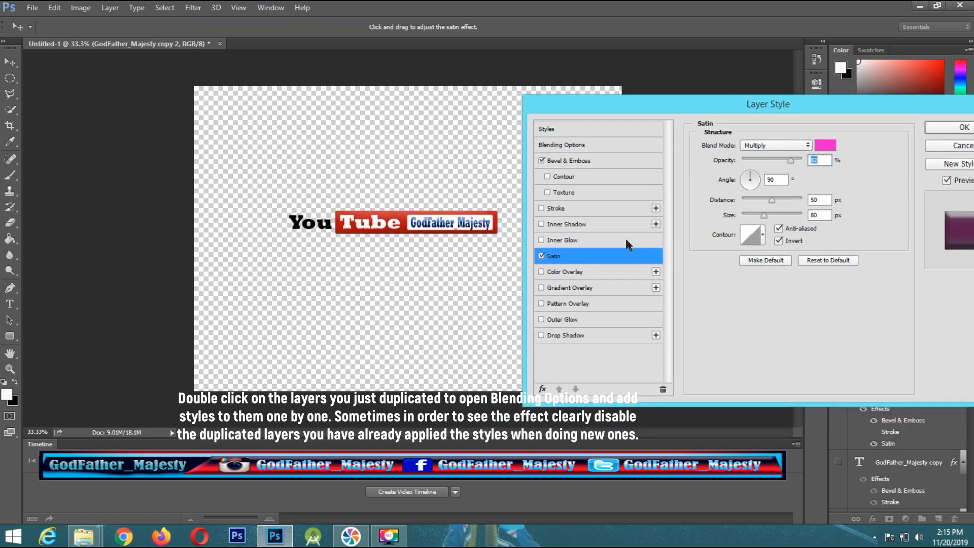
Step: Compare the text with the Stroke switched on and off, set the Satin distance to 110 px and reduce its size
left_click(541, 208)
left_click(542, 208)
left_click_drag(772, 200, 781, 201)
left_click_drag(763, 215, 758, 216)
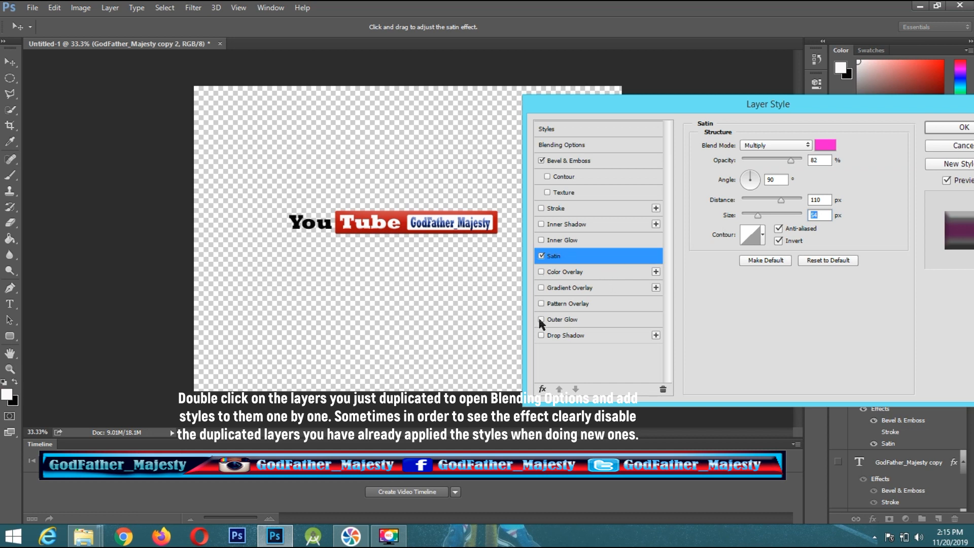
Step: Apply the second duplicate's layer style, hide that layer and show the third channel name duplicate
left_click(939, 127)
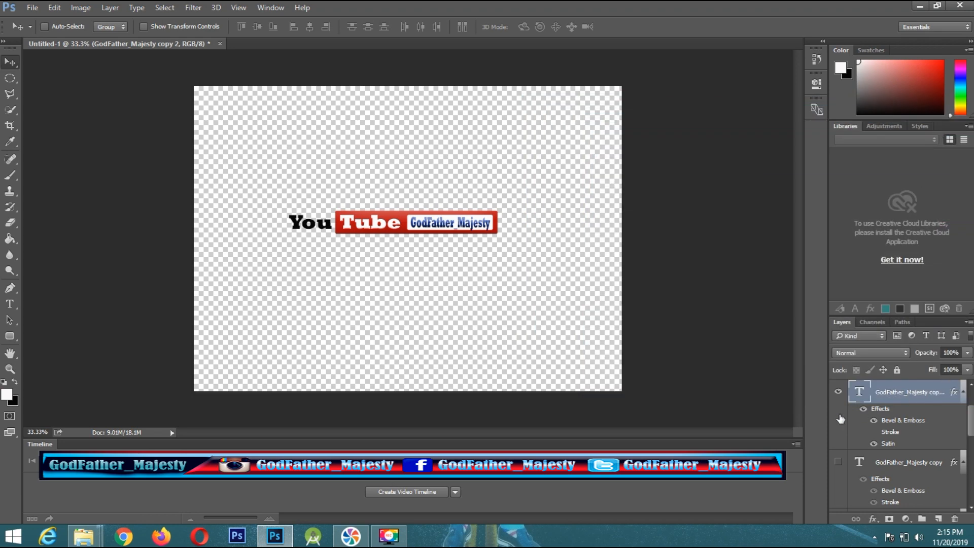
left_click(838, 392)
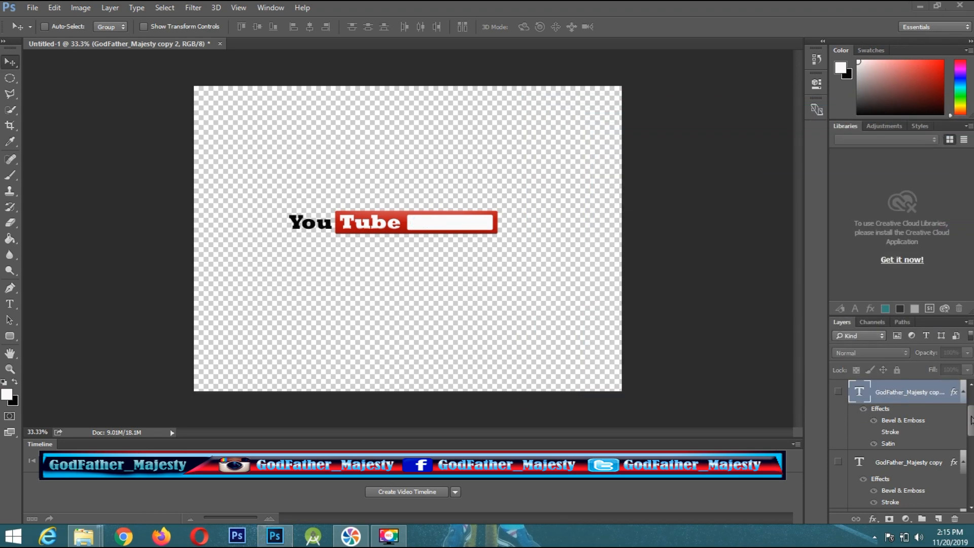
left_click_drag(970, 417, 970, 402)
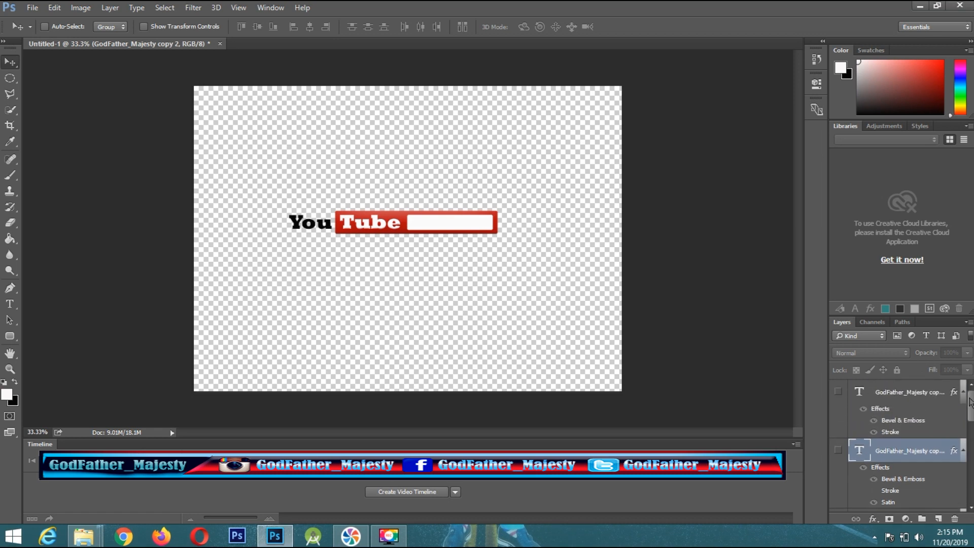
left_click(838, 391)
Step: Turn off the third duplicate's Stroke effect and add a Satin effect to it
double_click(946, 393)
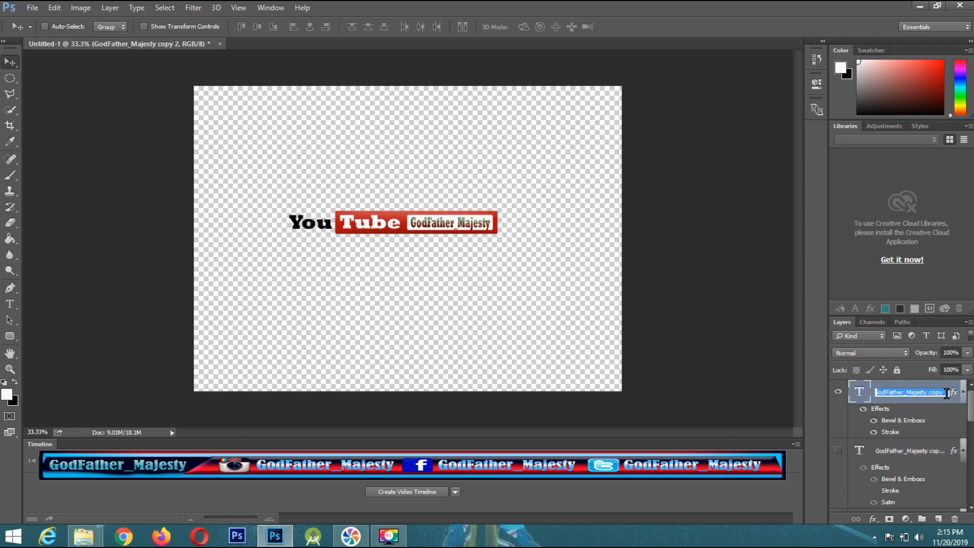
double_click(950, 401)
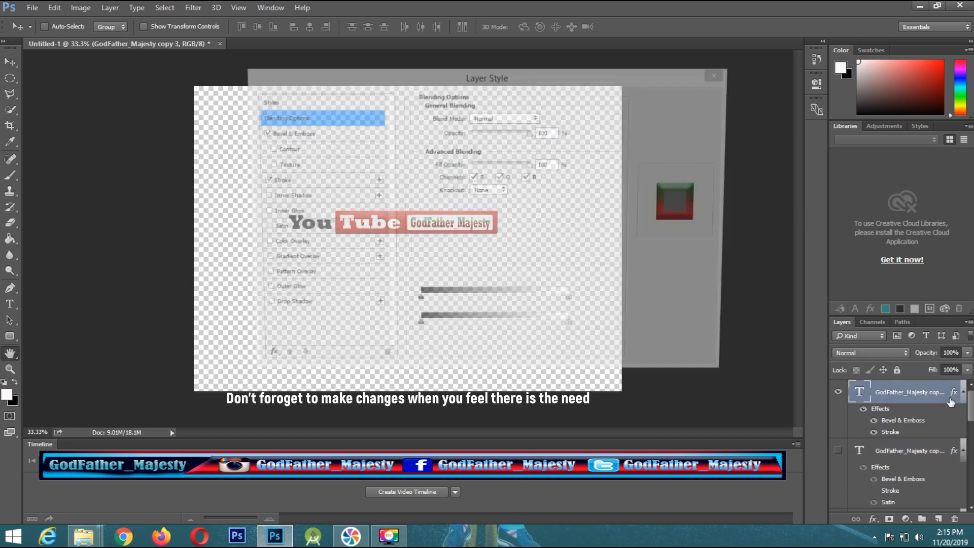
left_click_drag(621, 80, 881, 80)
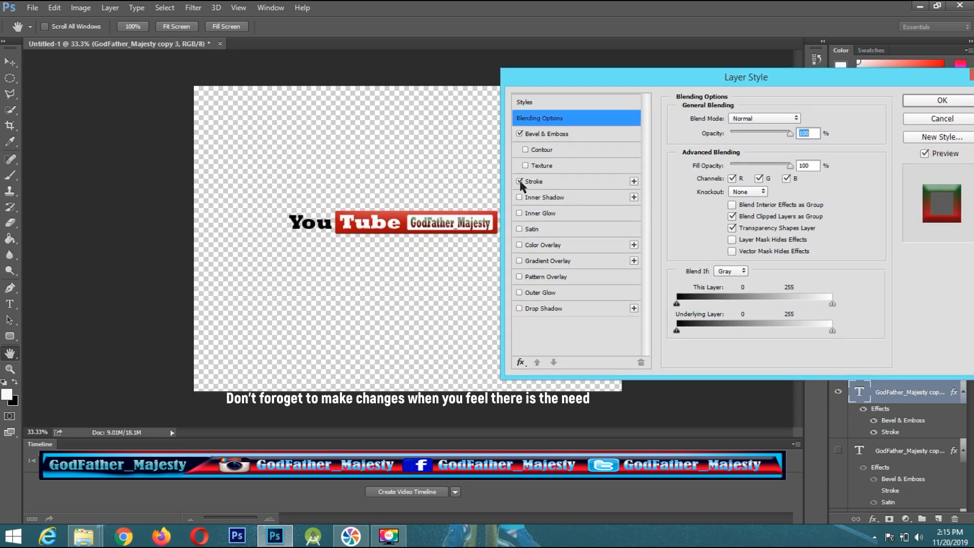
left_click(544, 182)
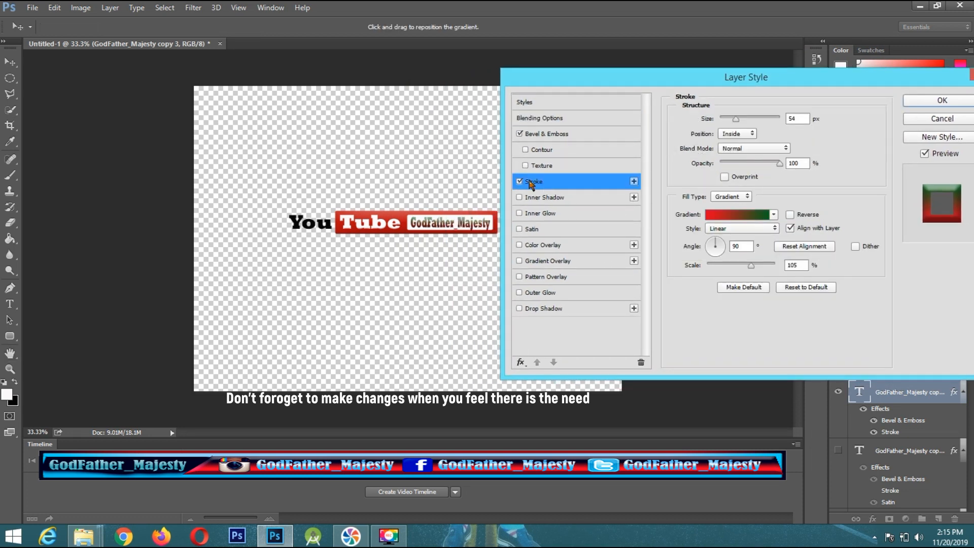
left_click(519, 229)
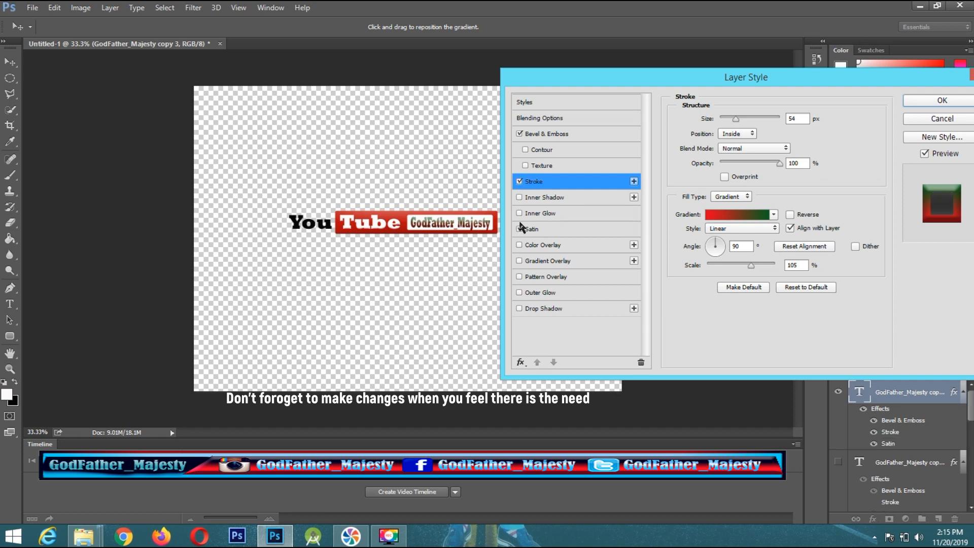
left_click(519, 181)
left_click(560, 235)
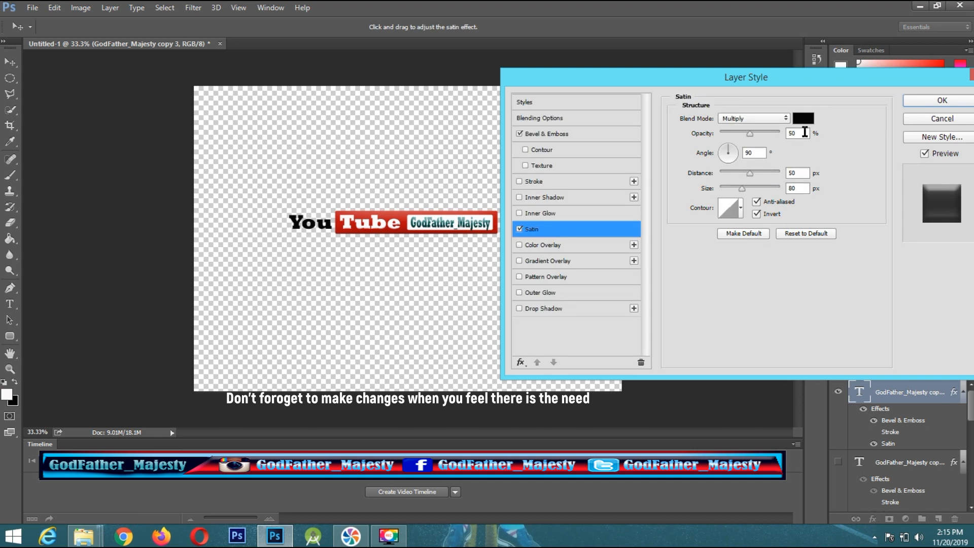
Step: Set the third duplicate's Satin color to red e20909
left_click(803, 118)
left_click(769, 113)
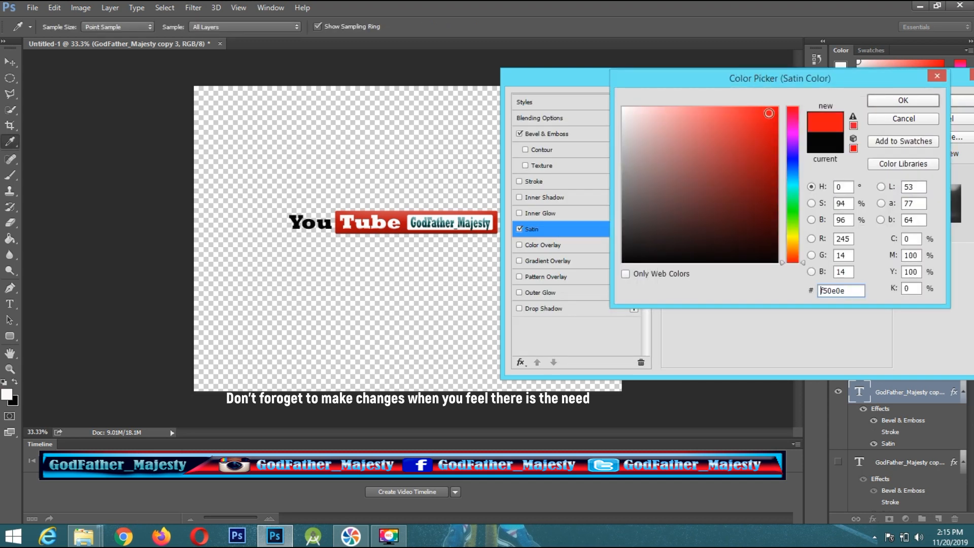
left_click(772, 125)
left_click(895, 101)
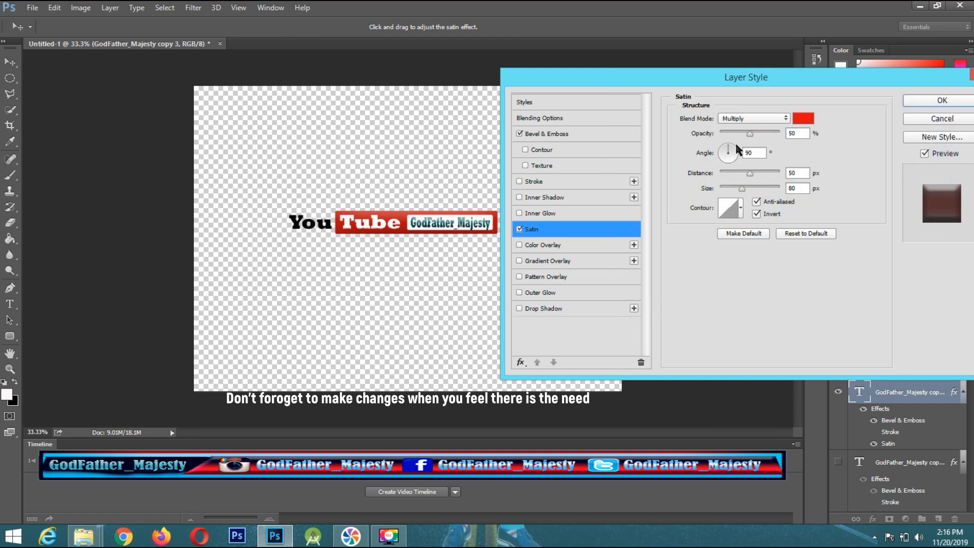
Step: Raise the Satin opacity to 65%, try the Screen and Color Dodge blend modes, and set the mode to Normal
mouse_move(750, 132)
left_mouse_down()
mouse_move(734, 133)
mouse_move(750, 135)
left_mouse_up()
left_click(787, 121)
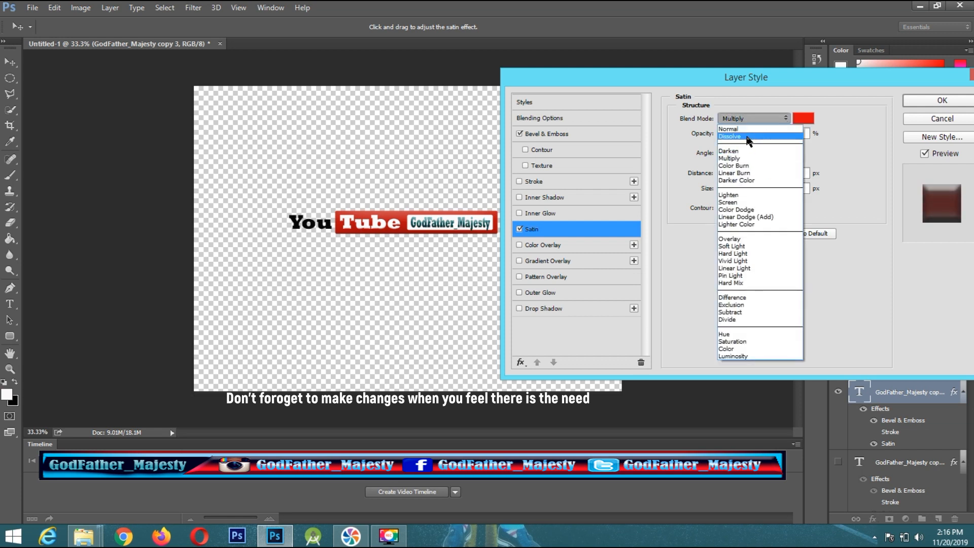
left_click(744, 127)
left_click(775, 117)
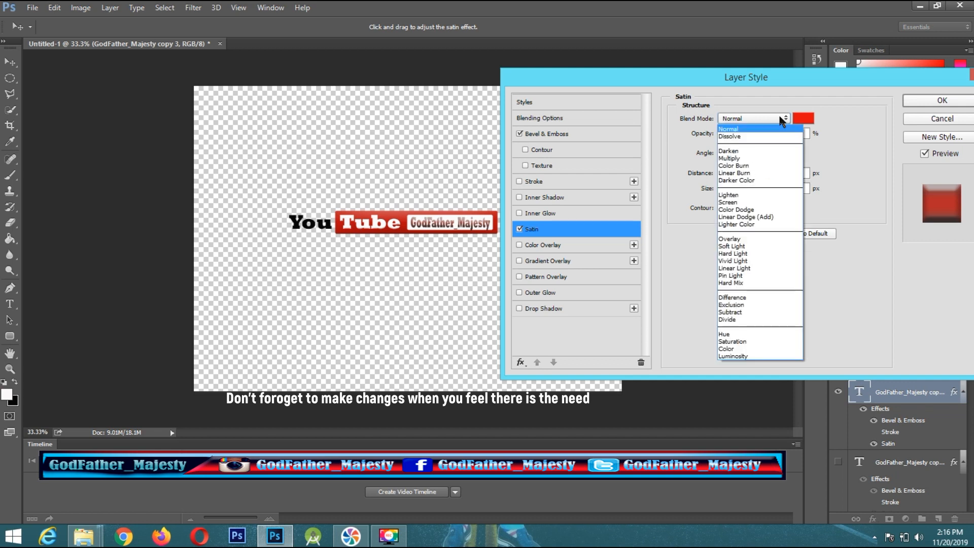
left_click(739, 203)
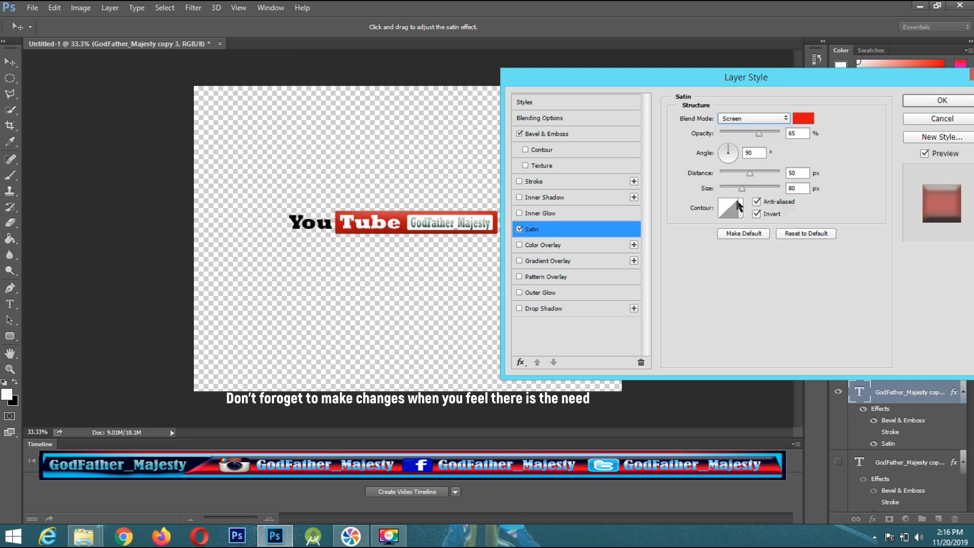
left_click(784, 119)
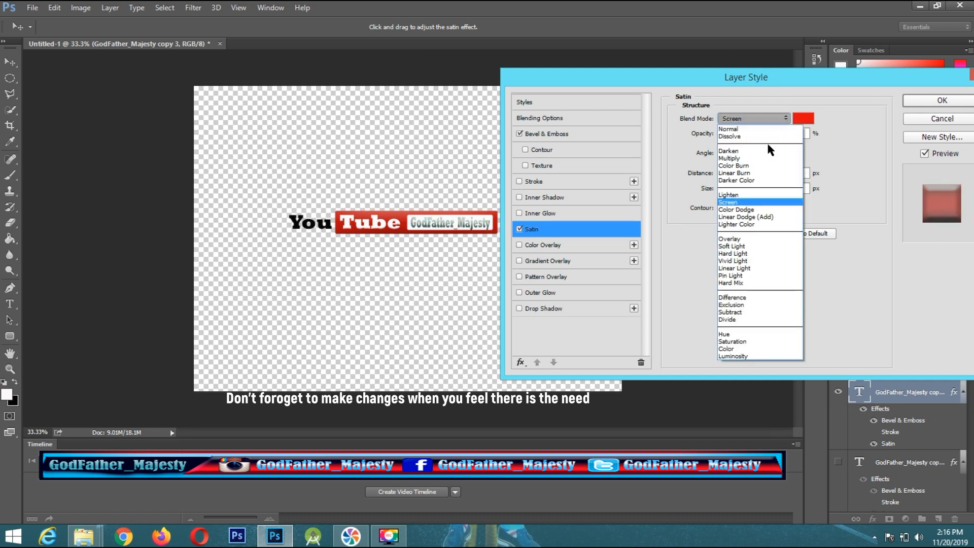
left_click(738, 215)
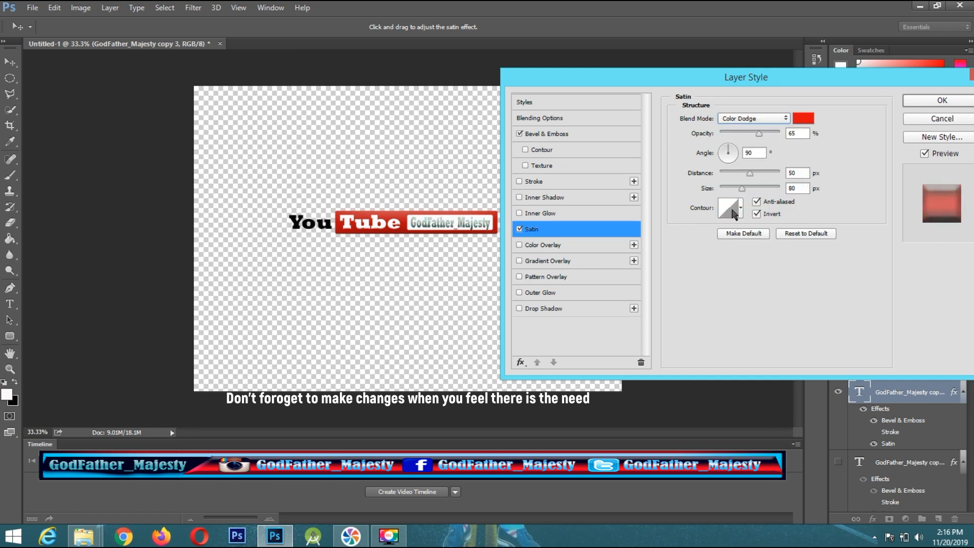
left_click(772, 116)
left_click(756, 130)
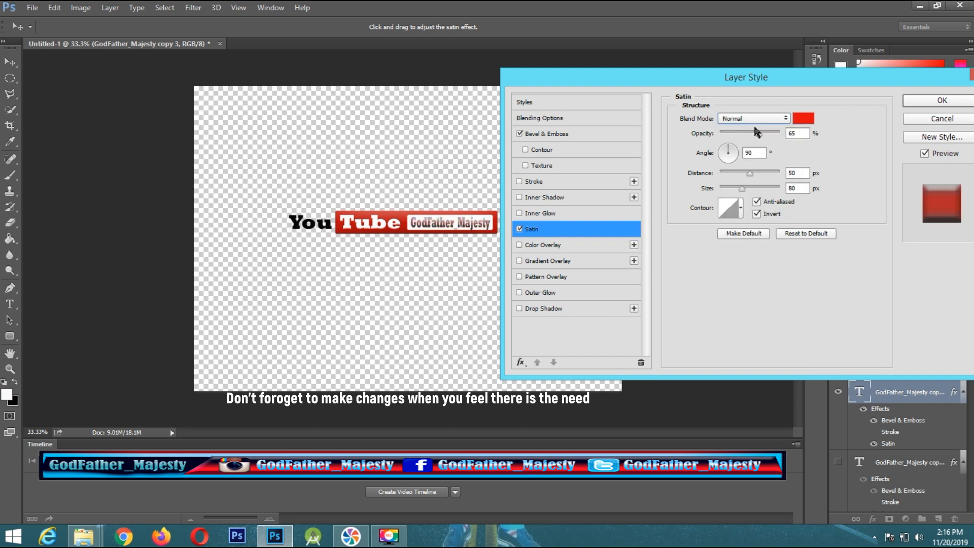
Step: Try green, yellow and orange Satin colors, set the color to pink f21ac7 and increase the Satin distance to 81 px
left_click(803, 119)
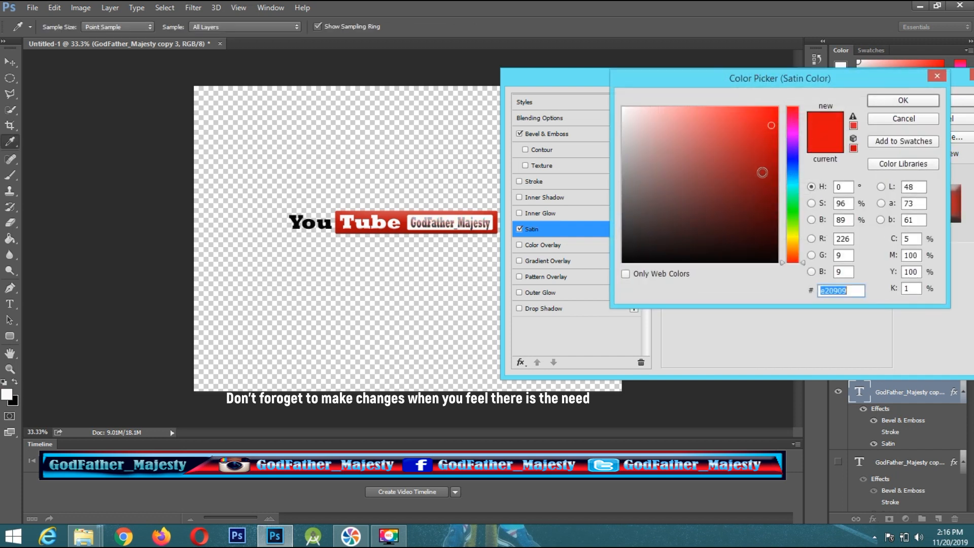
left_click(792, 221)
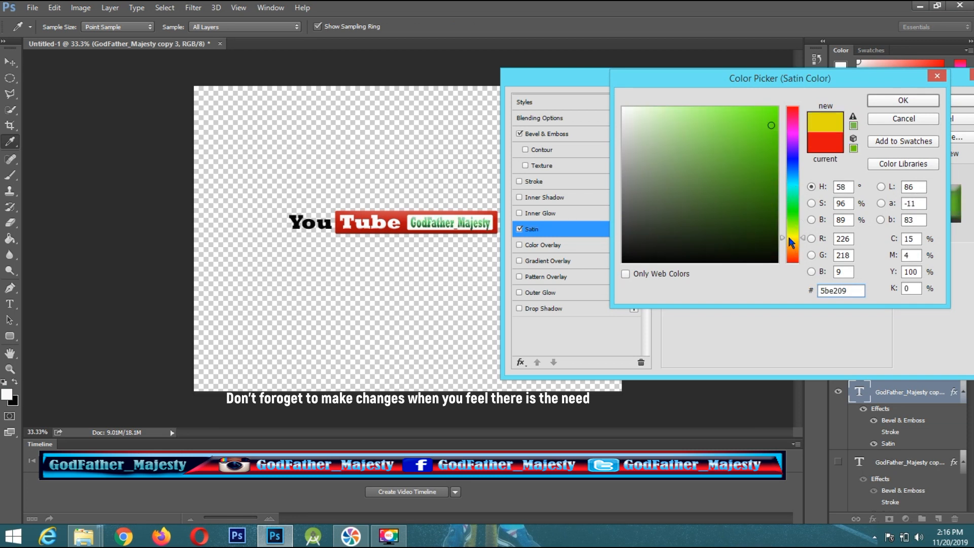
left_click(789, 237)
left_click(791, 250)
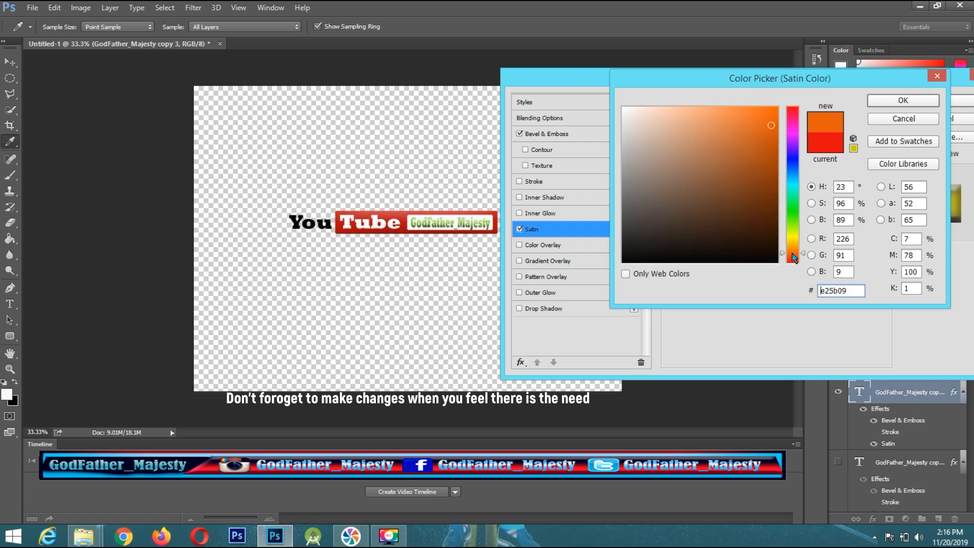
left_click(794, 260)
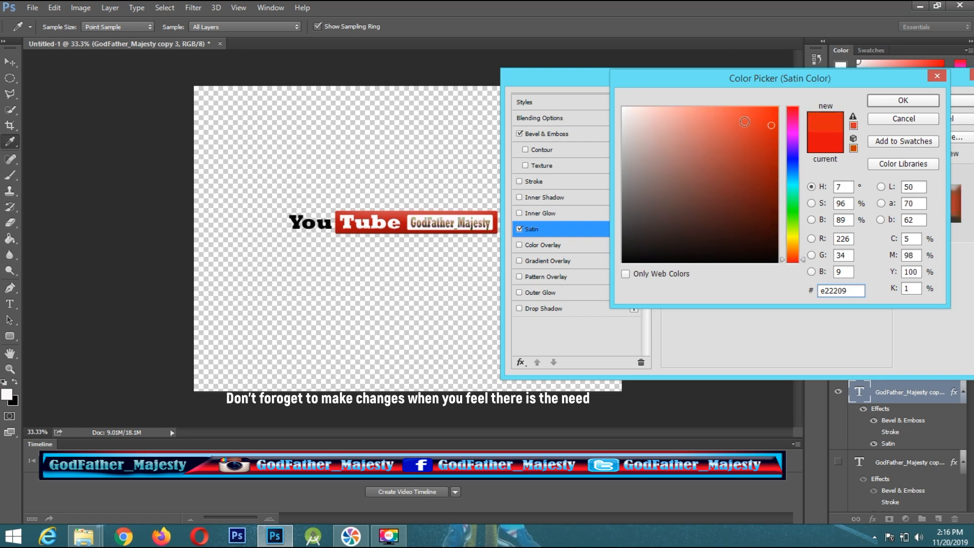
left_click(746, 126)
left_click(761, 115)
left_click(798, 129)
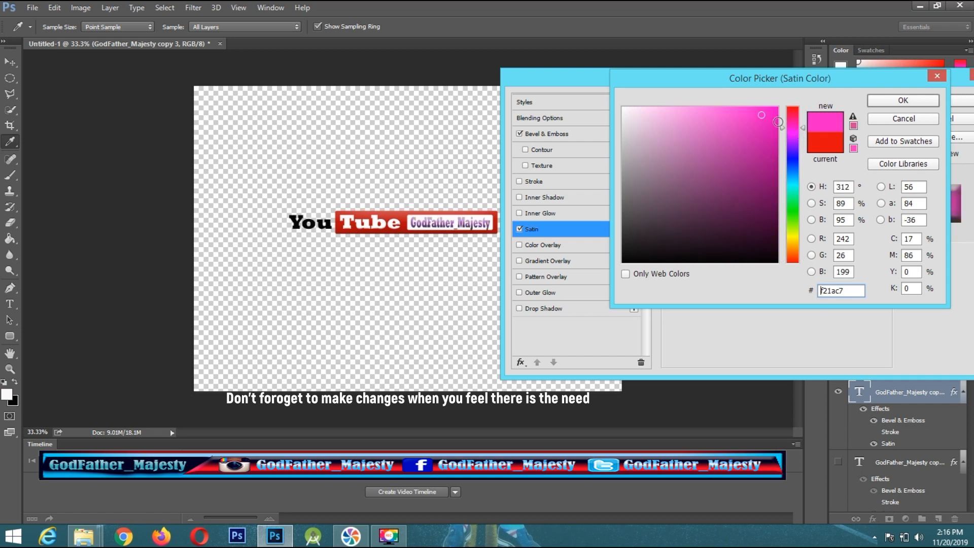
left_click(883, 104)
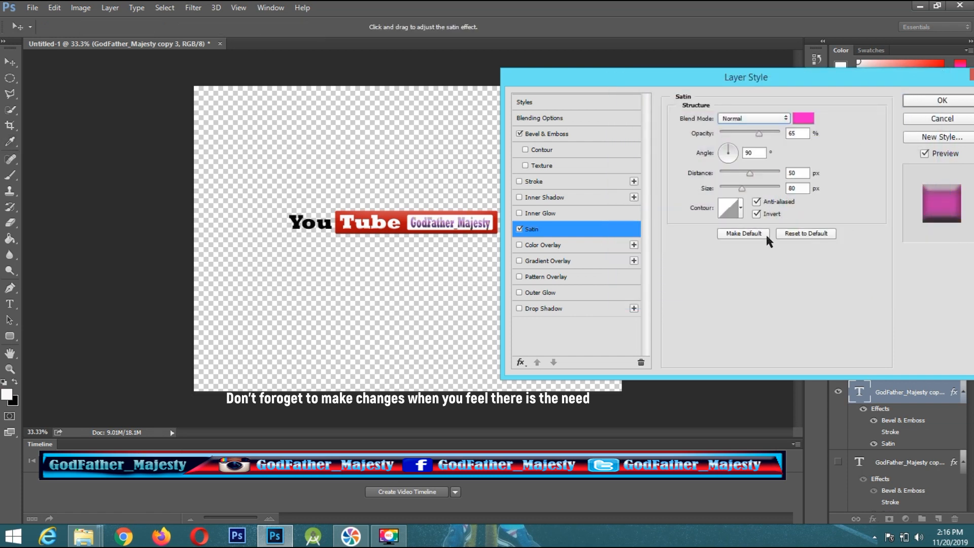
left_click_drag(751, 172, 755, 174)
Step: Lower the Bevel & Emboss highlight opacity to about 4% and compare the text with the Stroke switched on and off
left_click(543, 133)
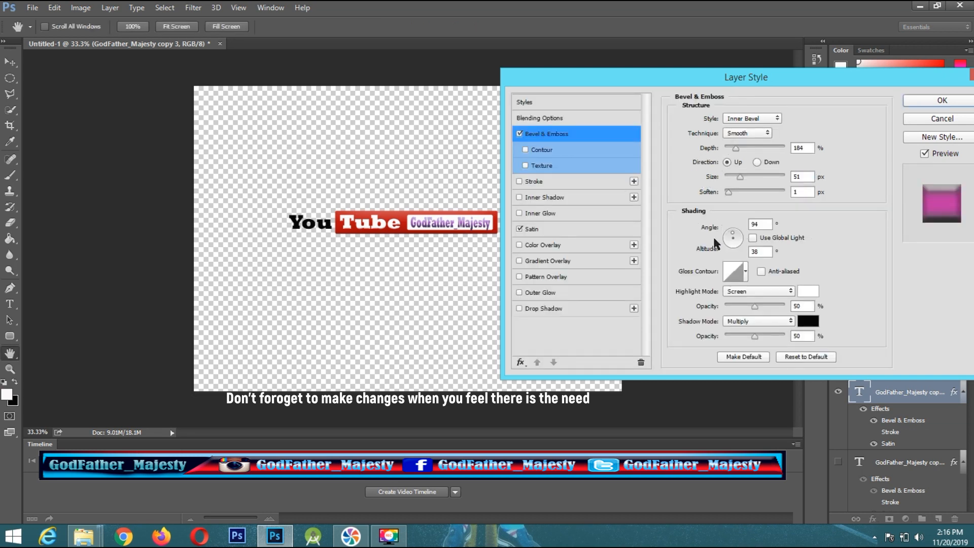
left_click_drag(755, 306, 729, 306)
left_click_drag(728, 308, 725, 309)
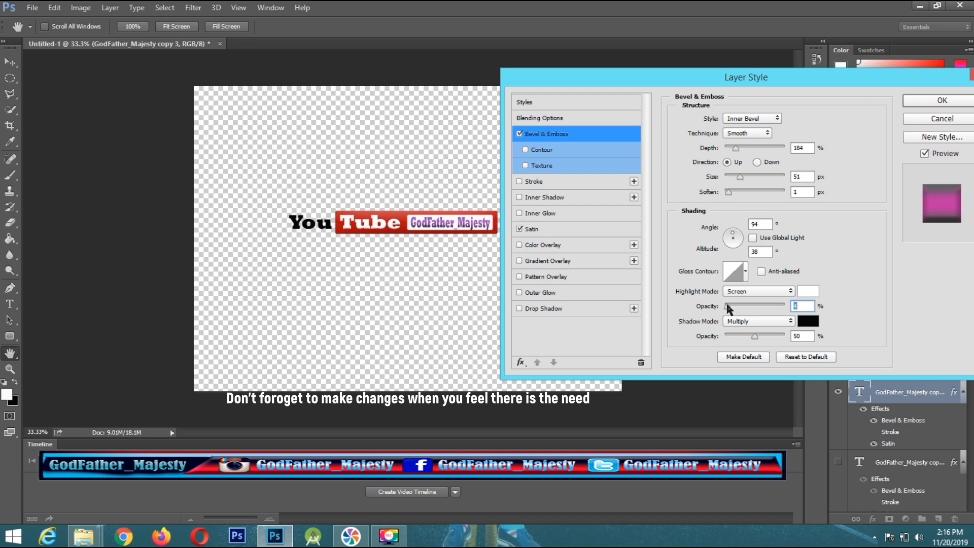
left_click(519, 181)
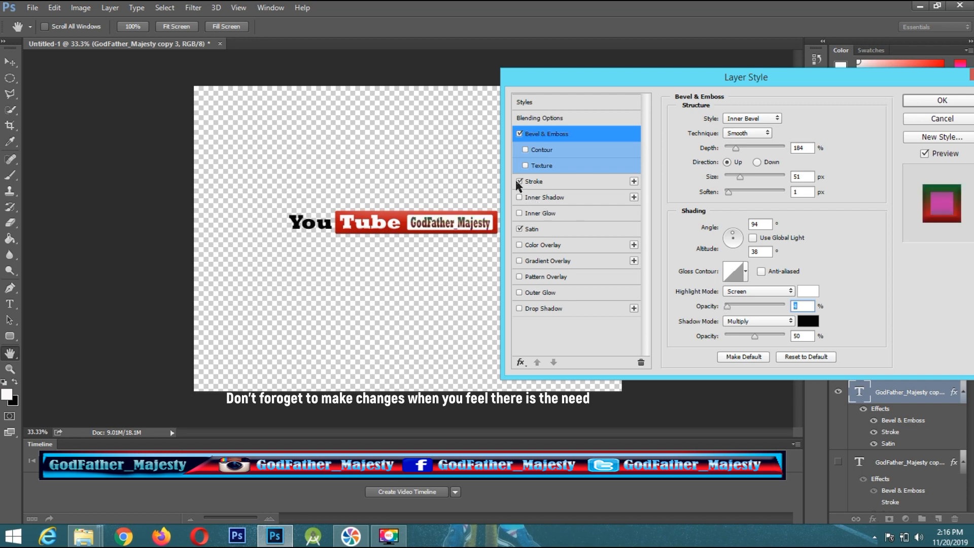
left_click(519, 183)
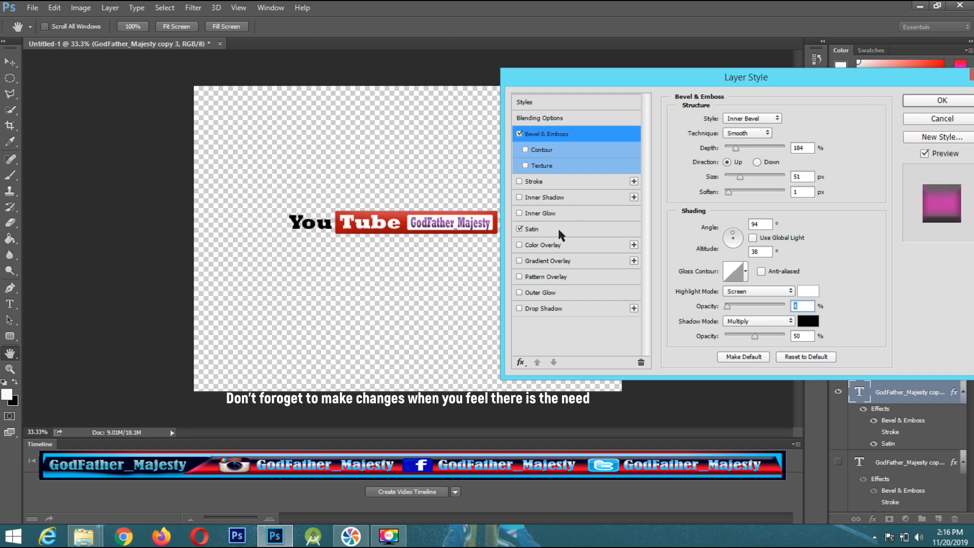
Step: Set the Satin opacity to 84% and distance to 16 px, reduce its size, and apply the layer style
left_click(561, 231)
mouse_move(759, 136)
left_mouse_down()
mouse_move(748, 137)
mouse_move(766, 136)
left_mouse_up()
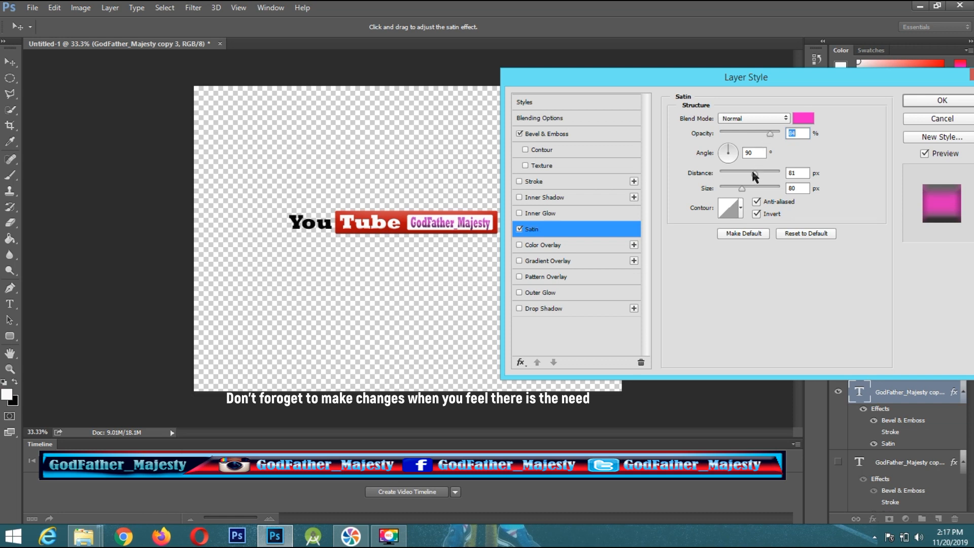
left_click_drag(756, 177, 731, 189)
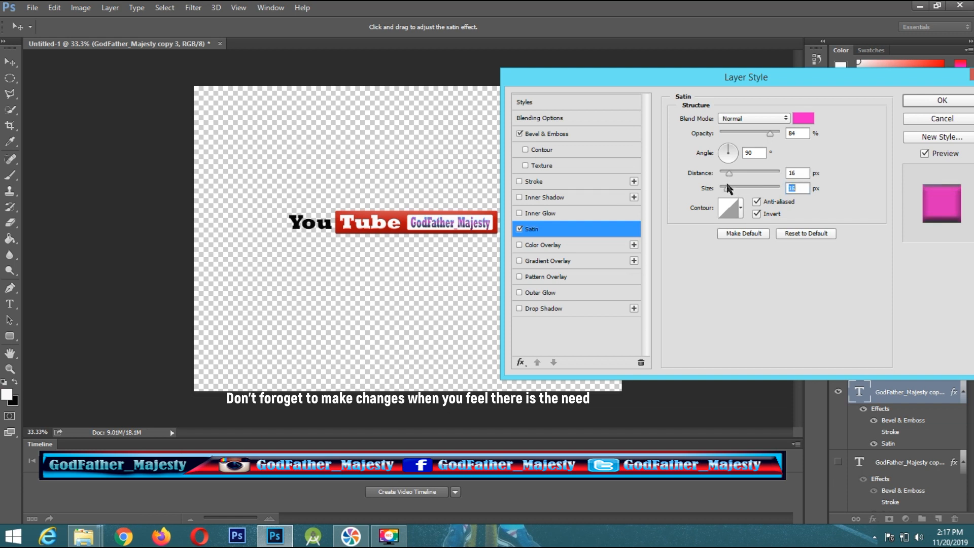
left_click(940, 101)
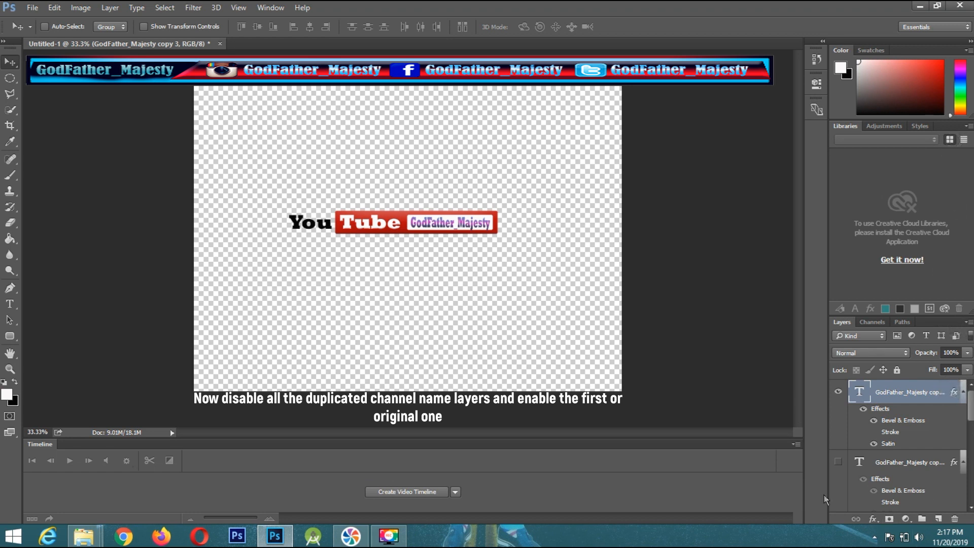
Step: Hide the third channel-name duplicate layer and show the original channel-name text layer
left_click(839, 393)
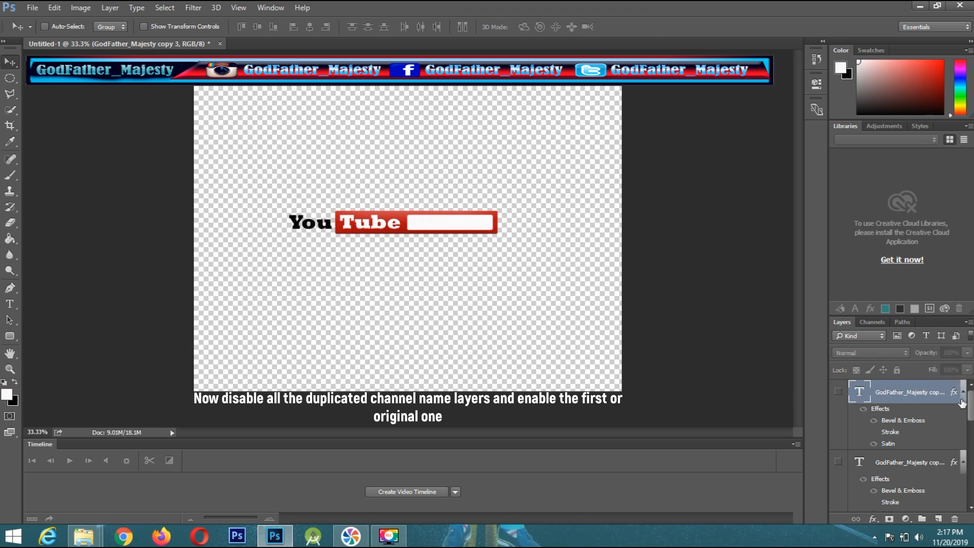
scroll(972, 410, "down", 10)
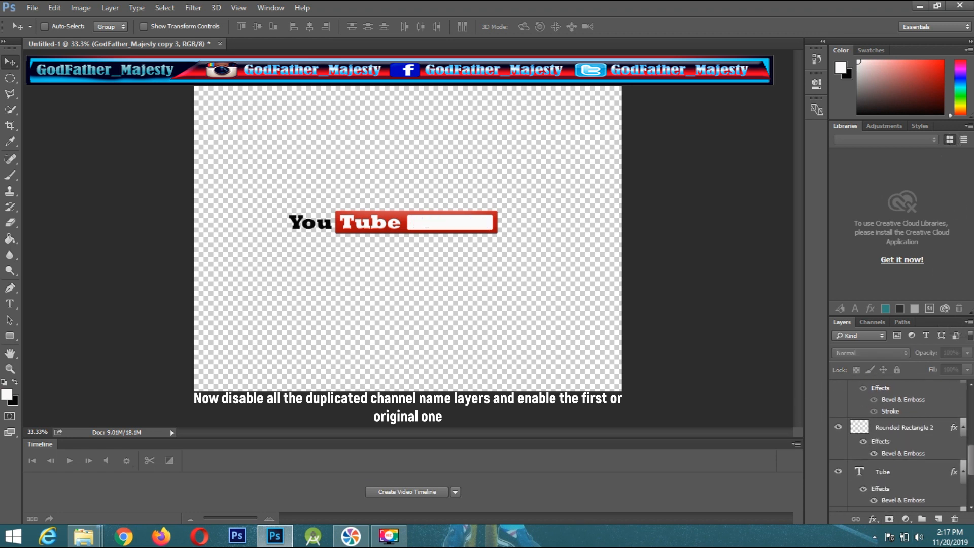
scroll(898, 441, "down", 2)
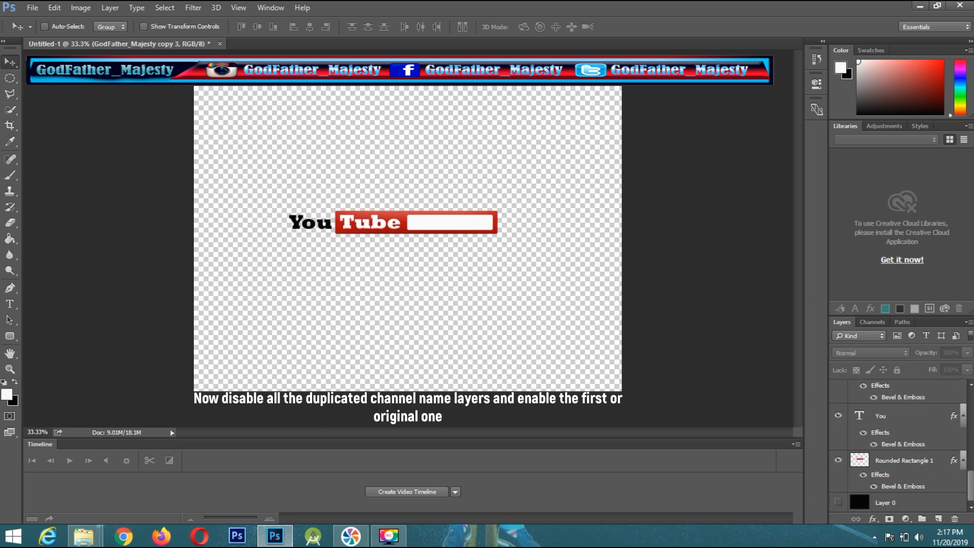
scroll(898, 441, "up", 8)
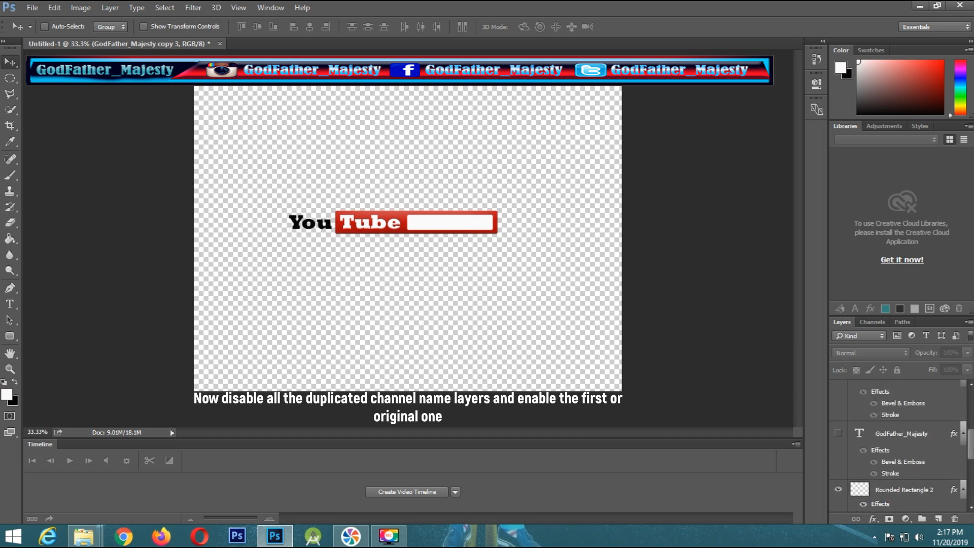
scroll(898, 441, "down", 1)
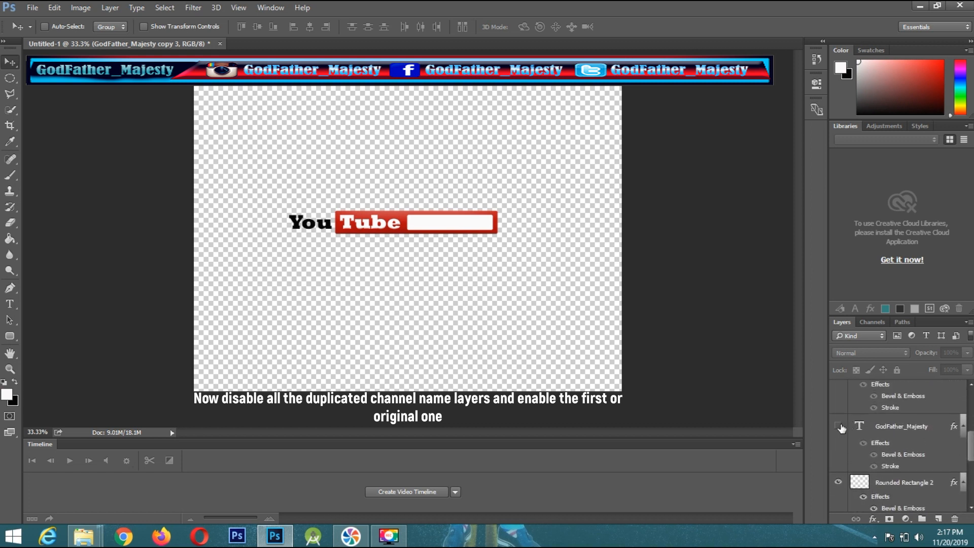
left_click(839, 427)
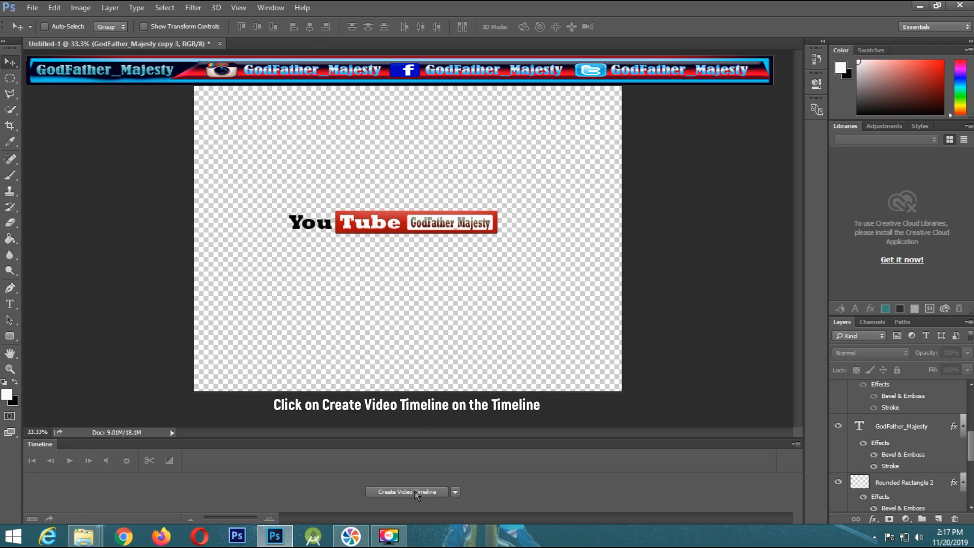
Step: Create a timeline as a frame animation and add a duplicated second frame that shows the first channel-name duplicate
left_click(416, 492)
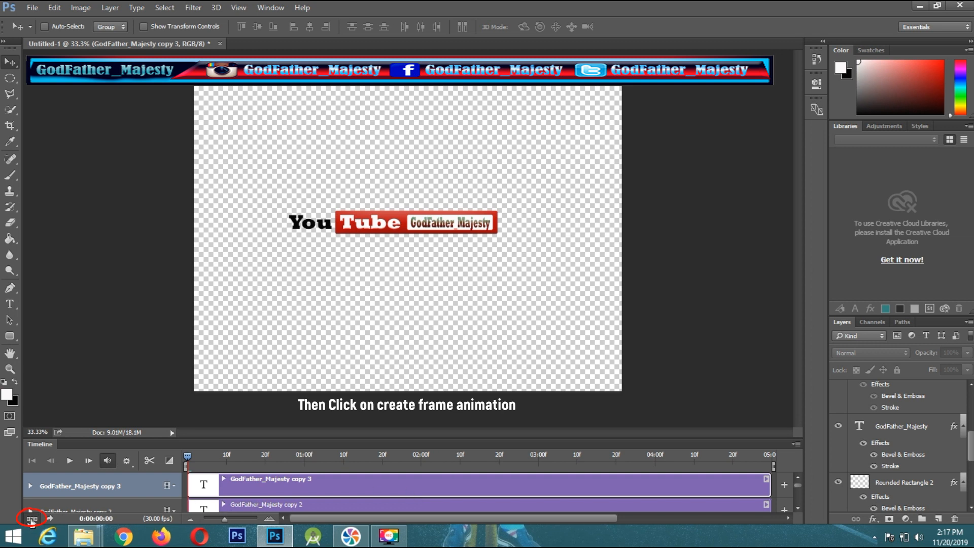
left_click(31, 519)
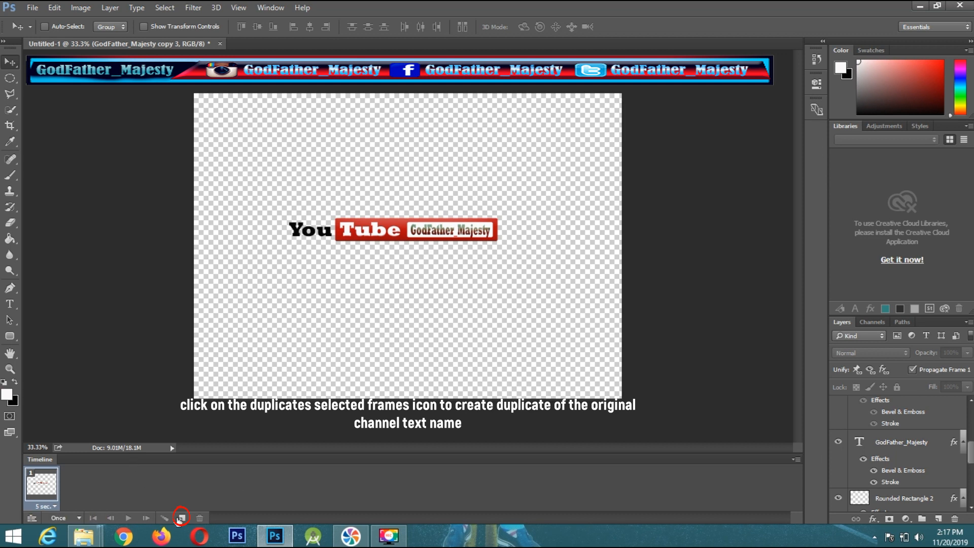
left_click(182, 518)
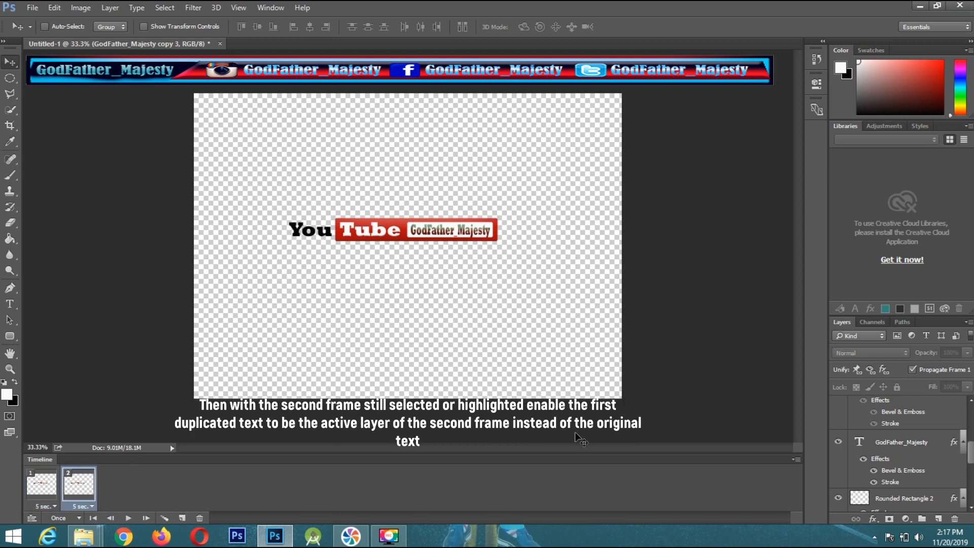
left_click_drag(971, 455, 971, 445)
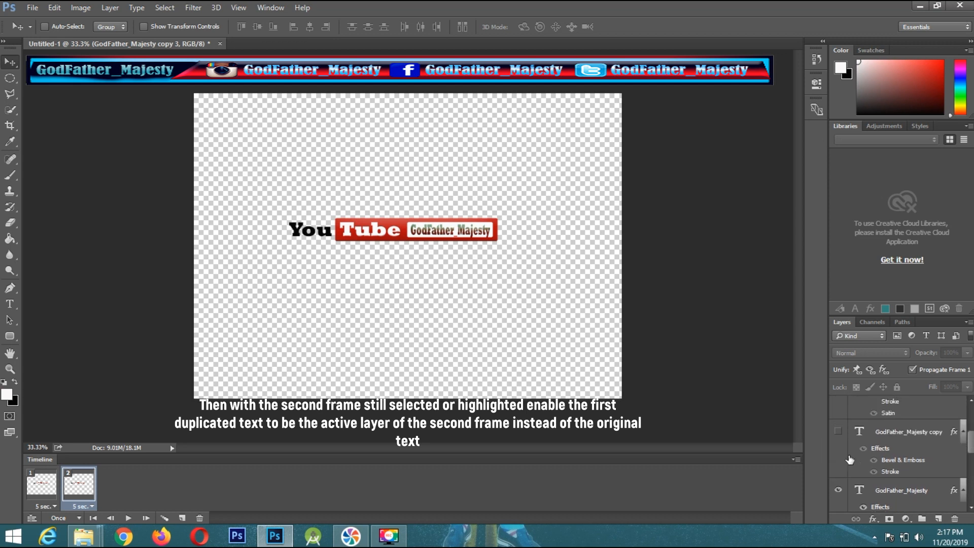
left_click(837, 432)
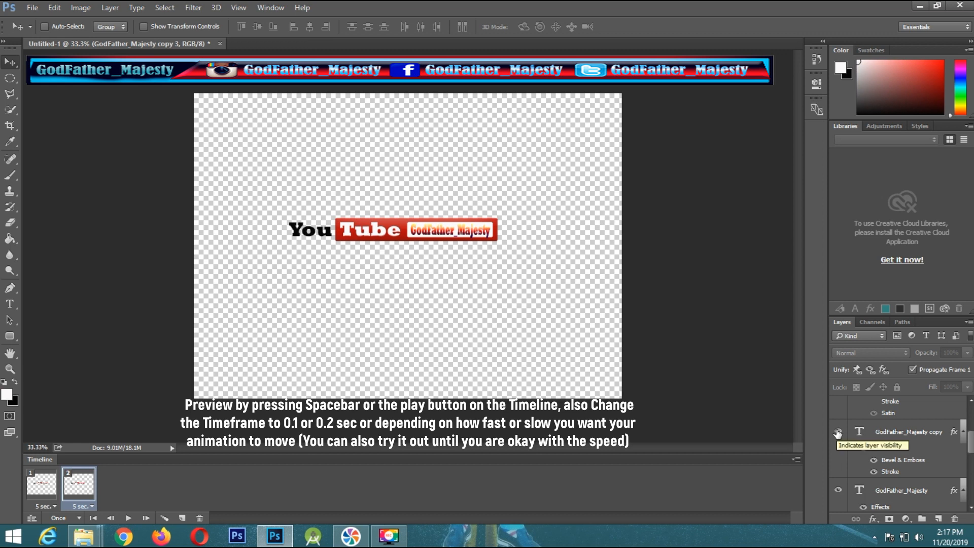
Step: Play the two-frame animation several times and compare the first and second frames
key("space")
key("space")
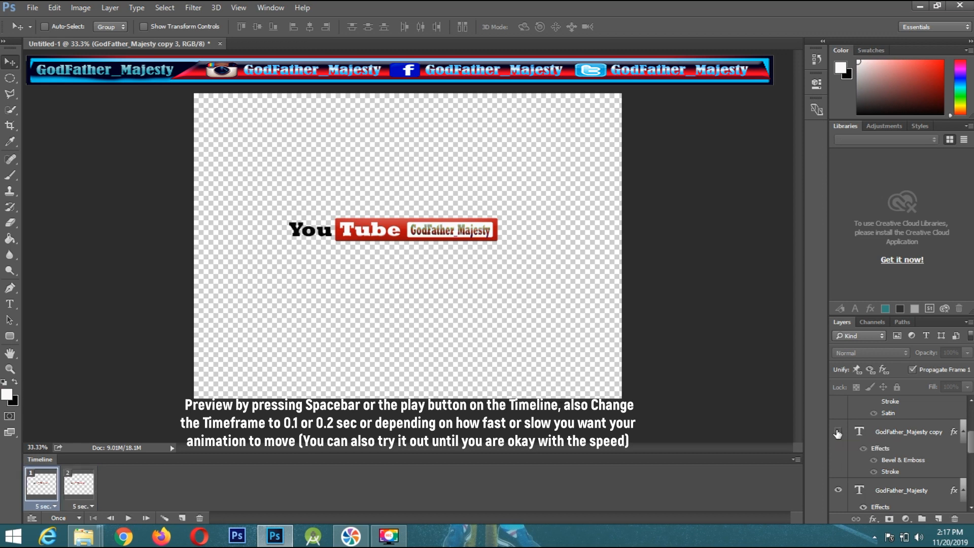
key("space")
key("space")
left_click(79, 490)
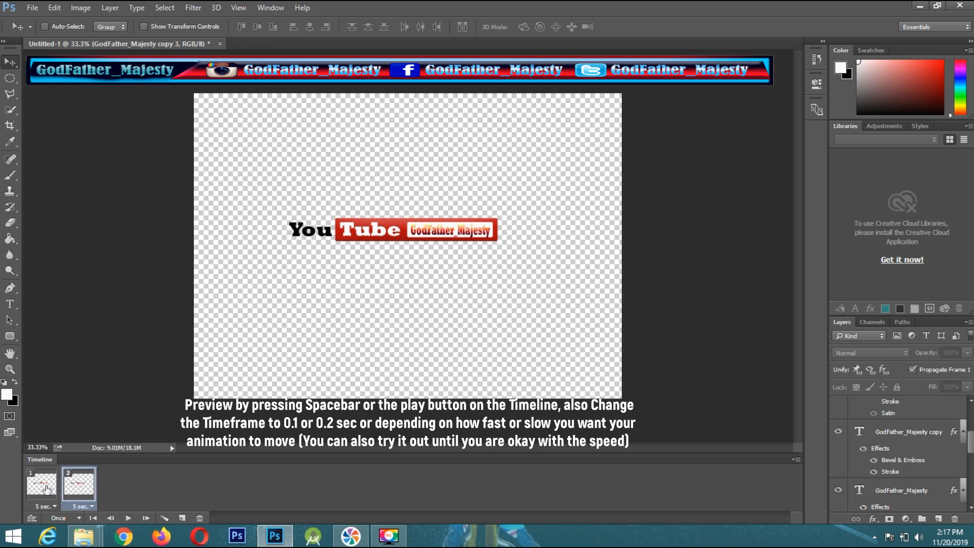
left_click(45, 489)
key("space")
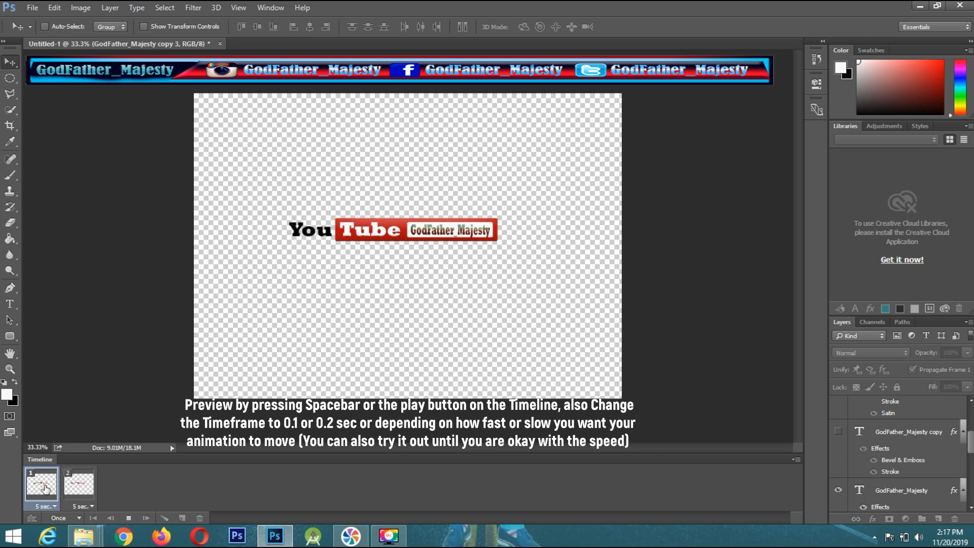
key("space")
key("space")
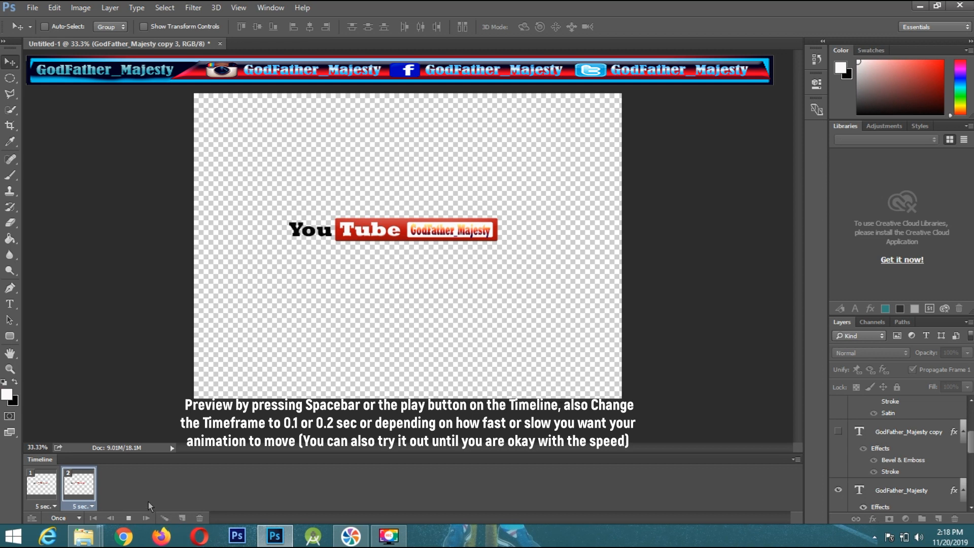
Step: Set the delay of both the first and second animation frames to 0.1 seconds
left_click(55, 506)
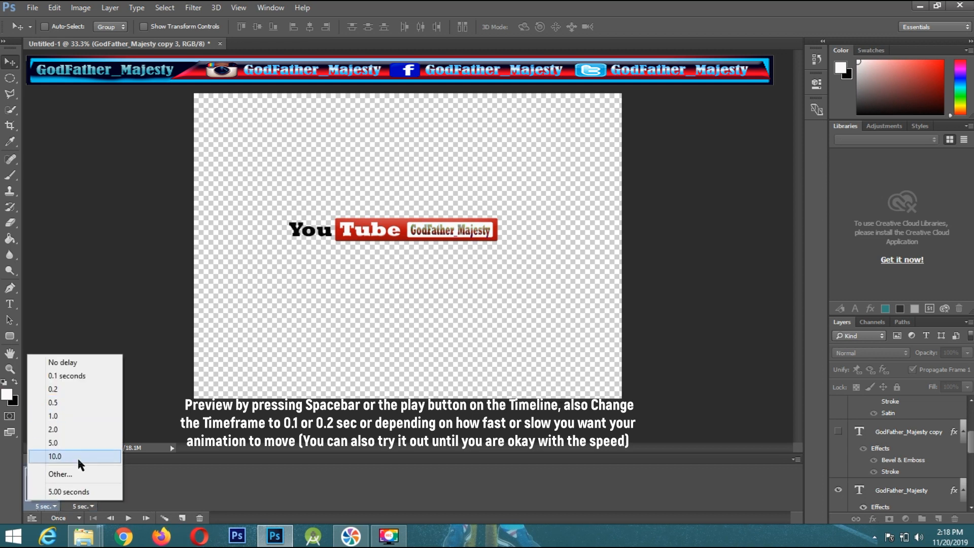
left_click(64, 376)
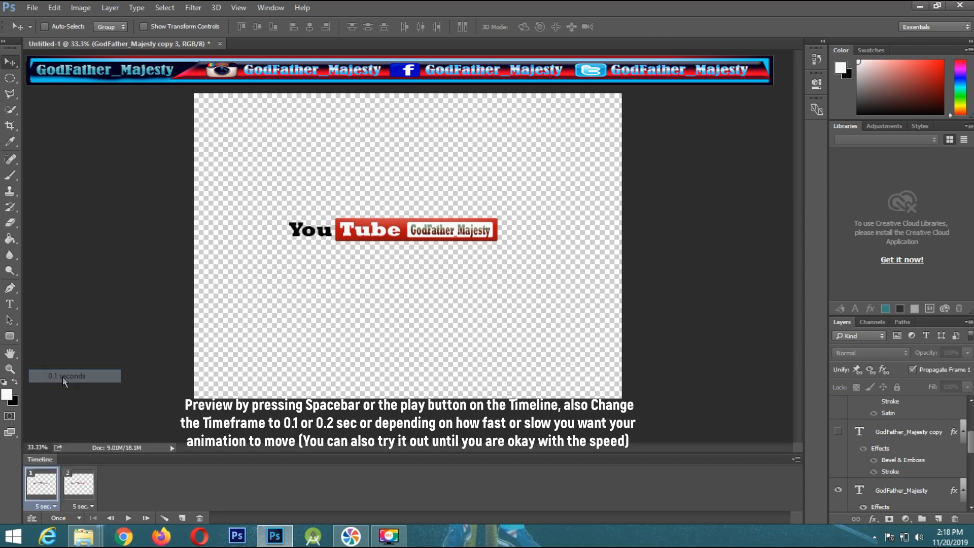
left_click(92, 506)
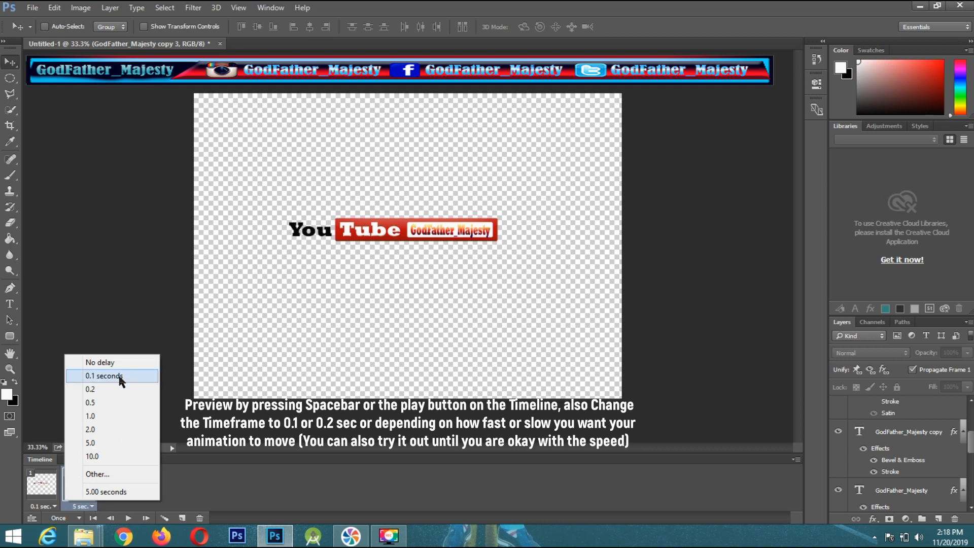
left_click(117, 377)
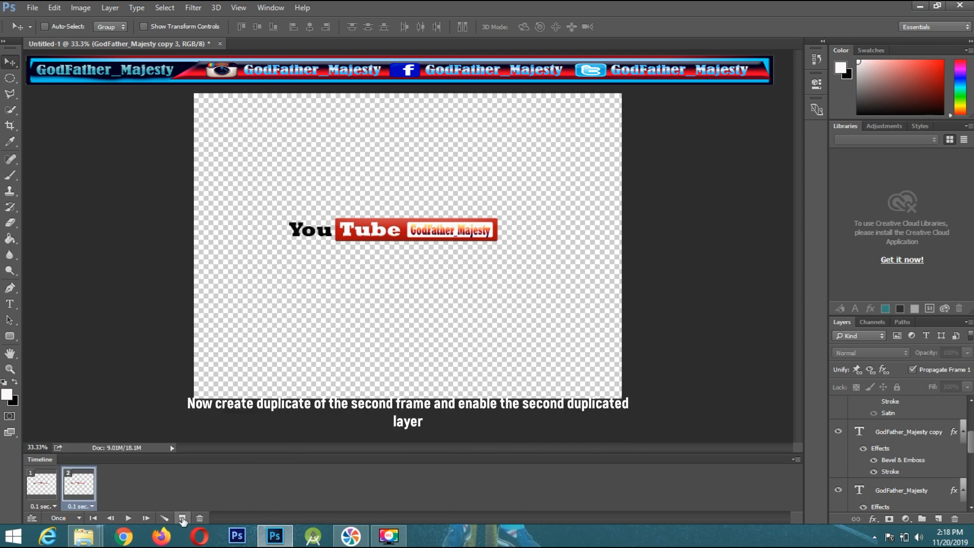
Step: Duplicate the second frame, show the second channel-name duplicate in the new third frame, and preview the animation
left_click(182, 518)
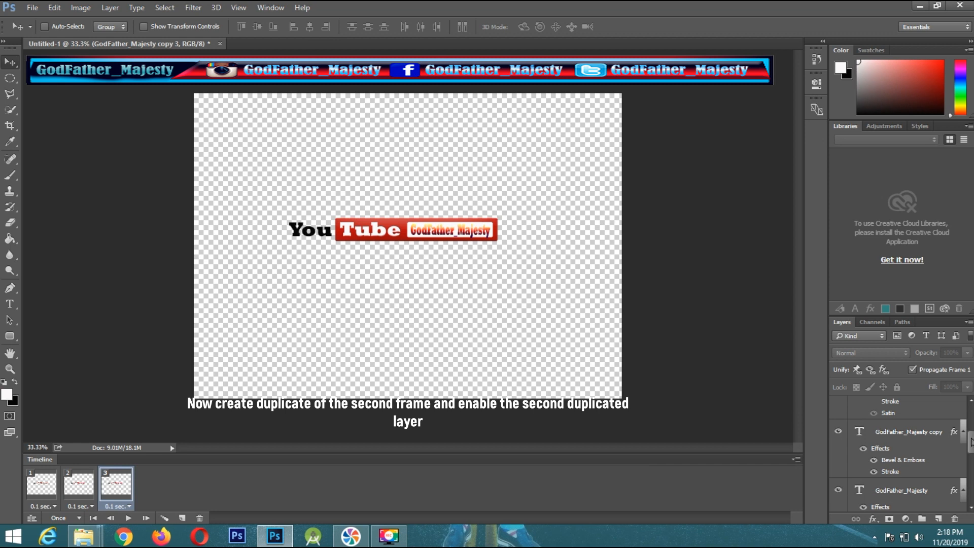
left_click_drag(971, 442, 971, 421)
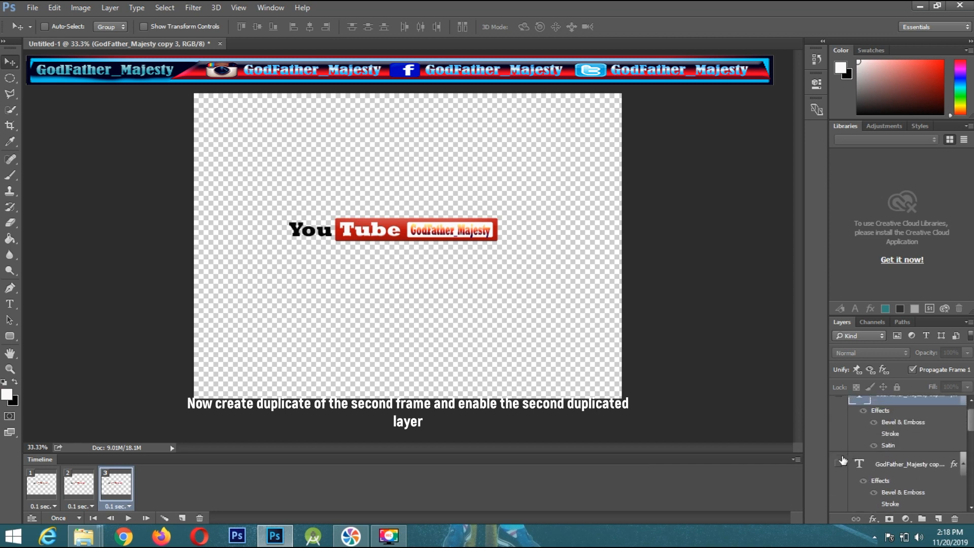
left_click(839, 464)
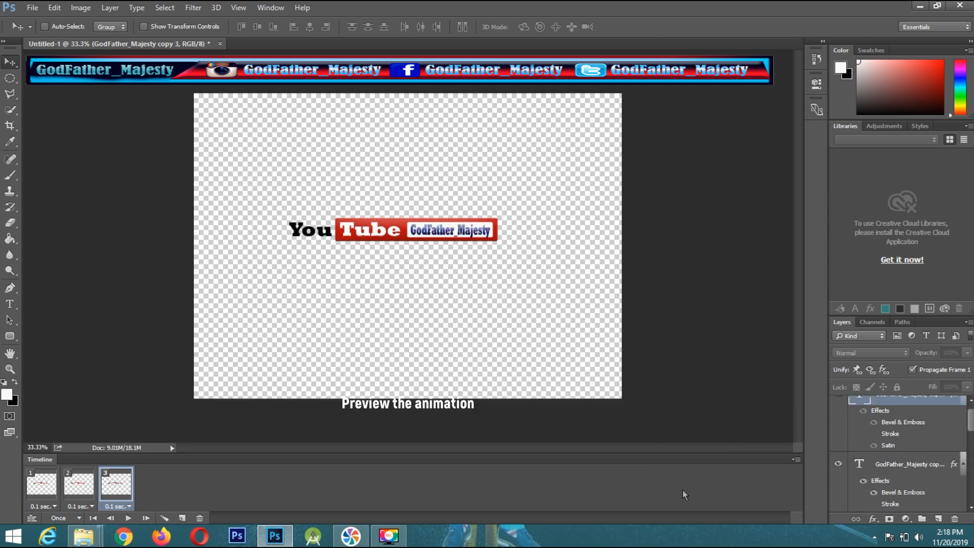
key("space")
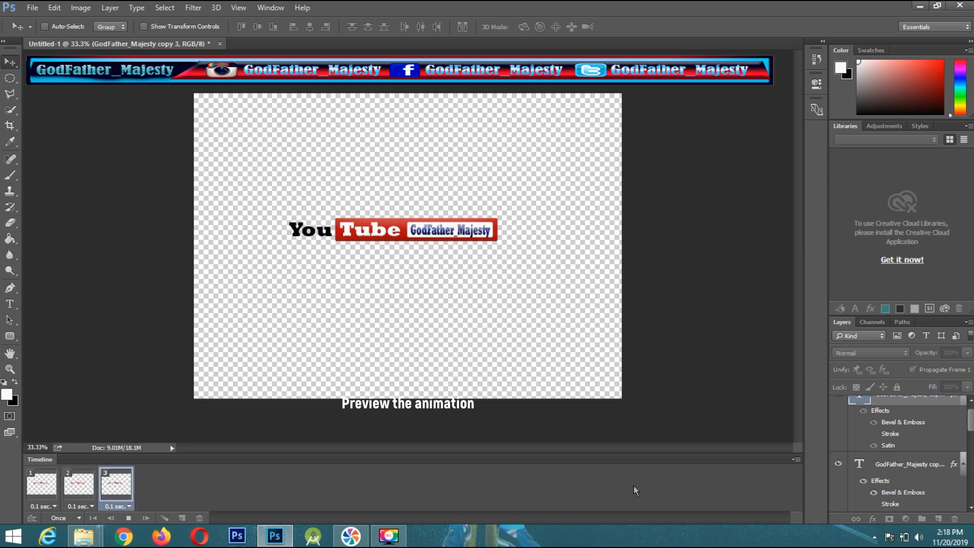
key("space")
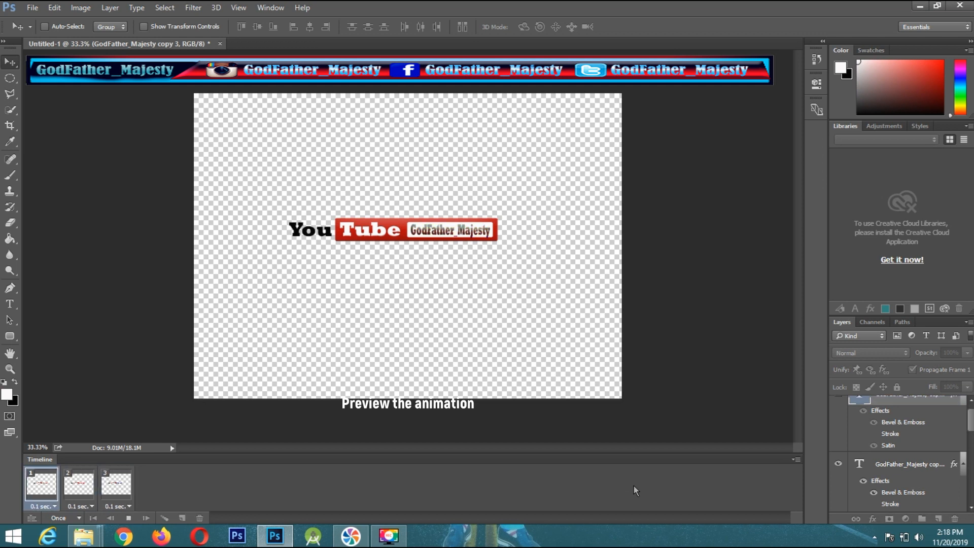
key("space")
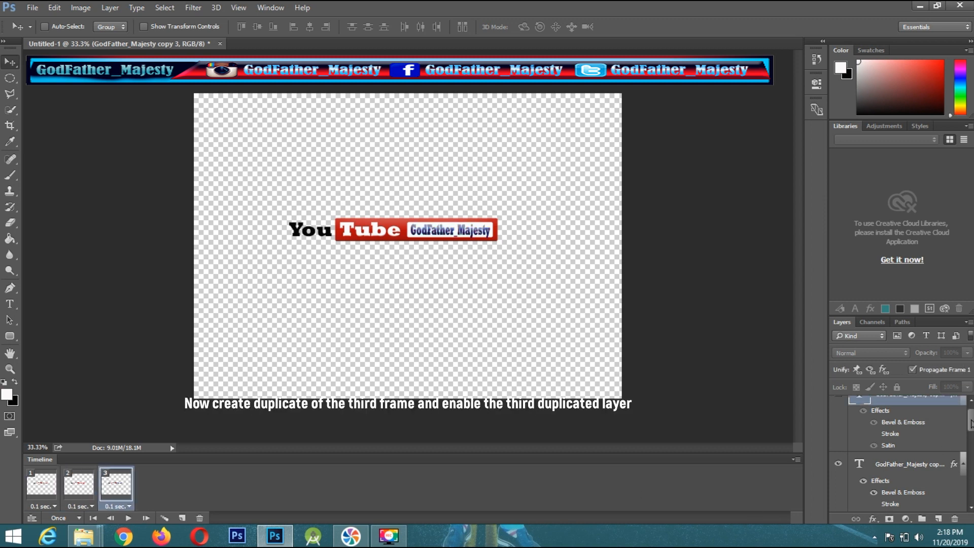
Step: Duplicate the third frame, show the third channel-name duplicate in the new fourth frame, and preview the animation
scroll(971, 417, "up", 1)
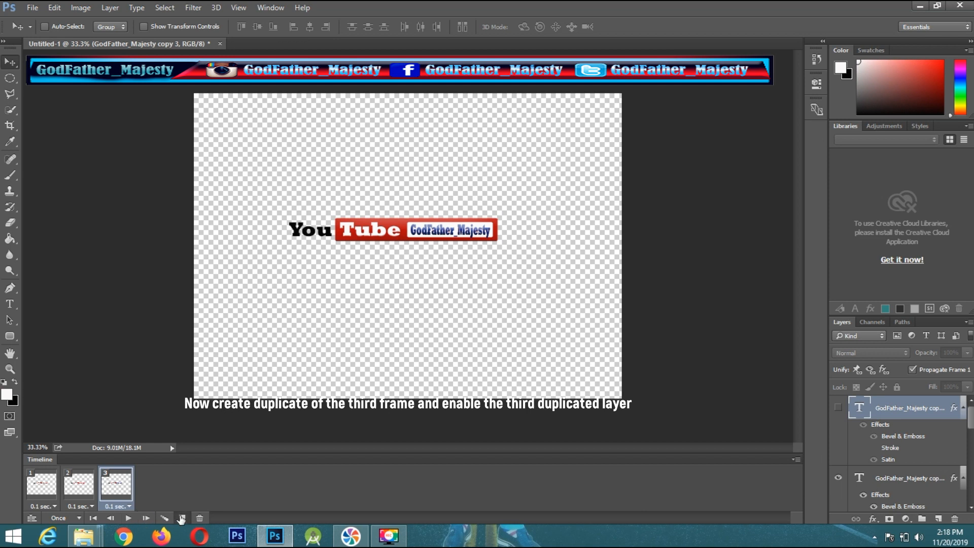
left_click(182, 517)
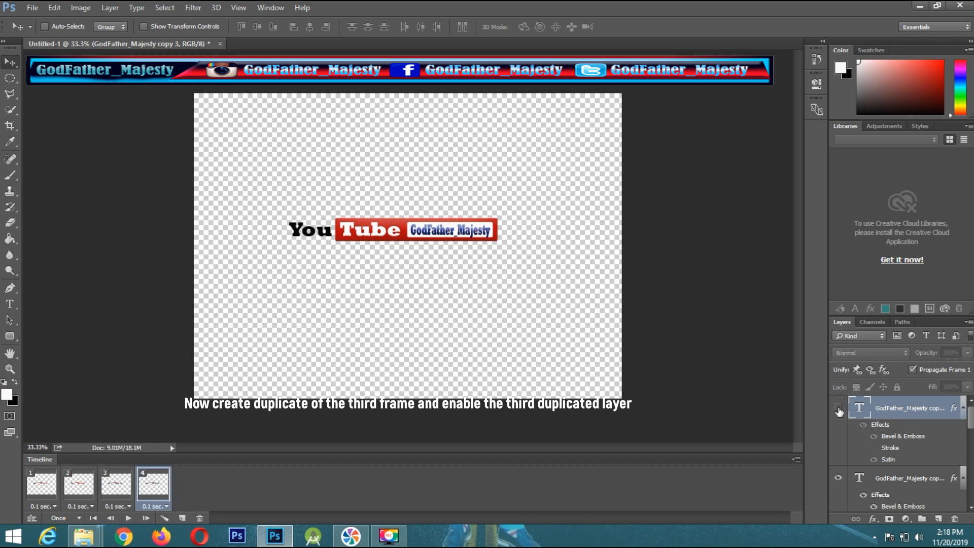
left_click(838, 409)
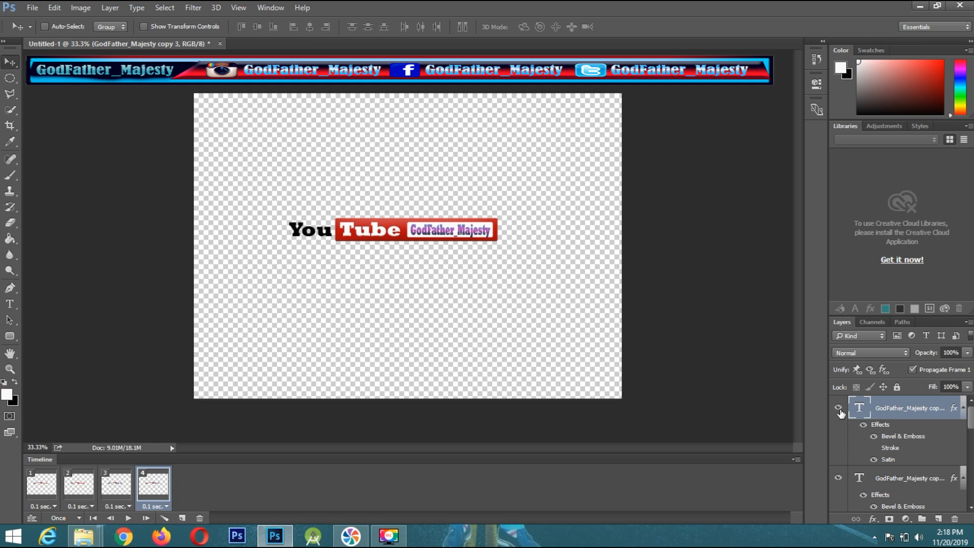
key("space")
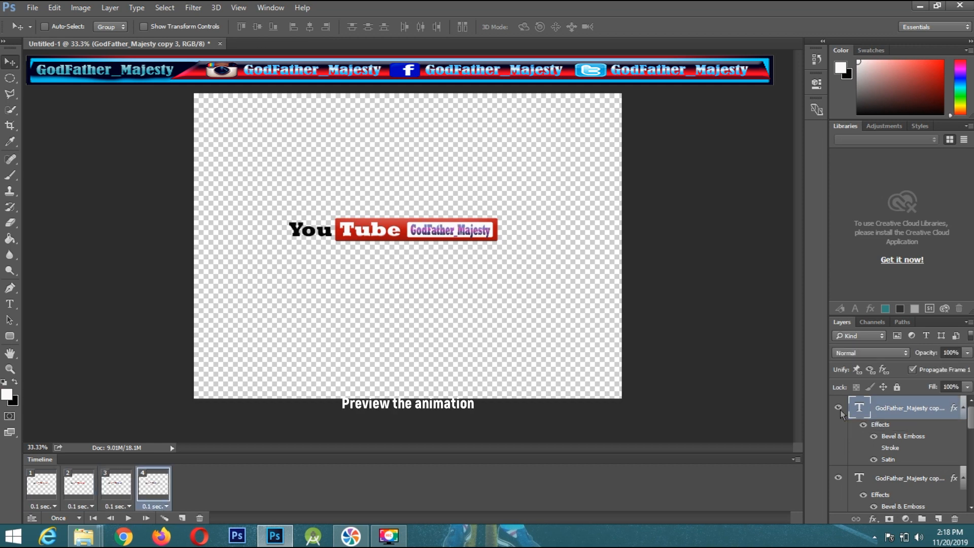
key("space")
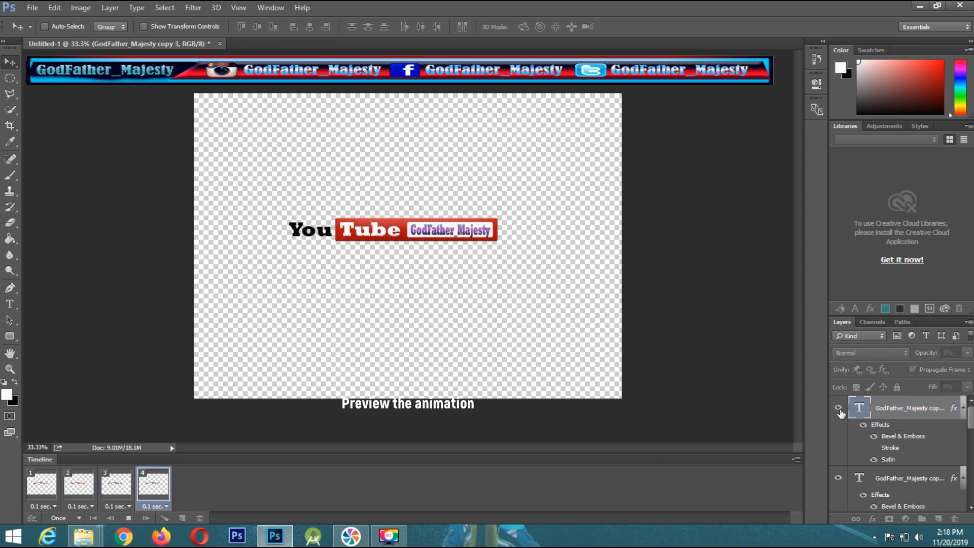
Step: Set the animation's looping option to Forever and preview the continuous loop
left_click(81, 518)
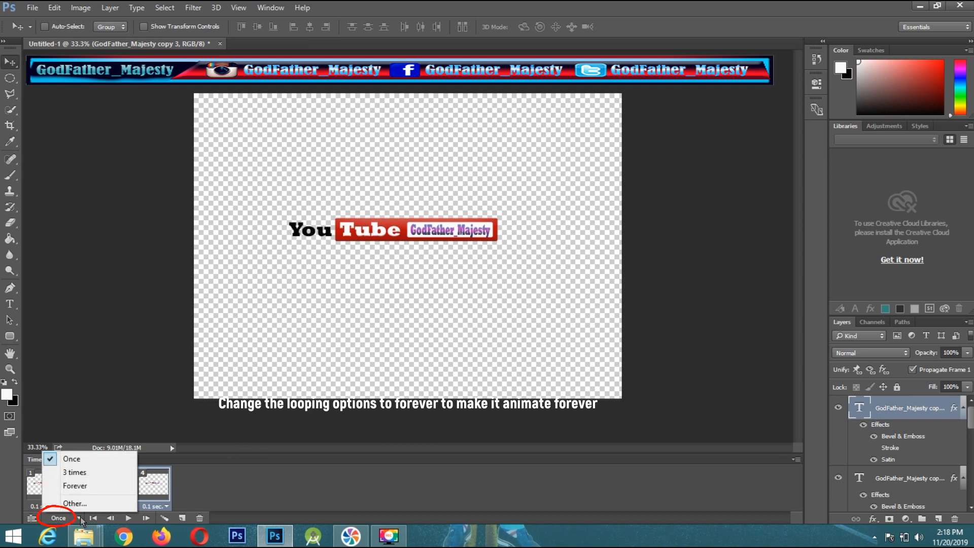
left_click(80, 486)
key("space")
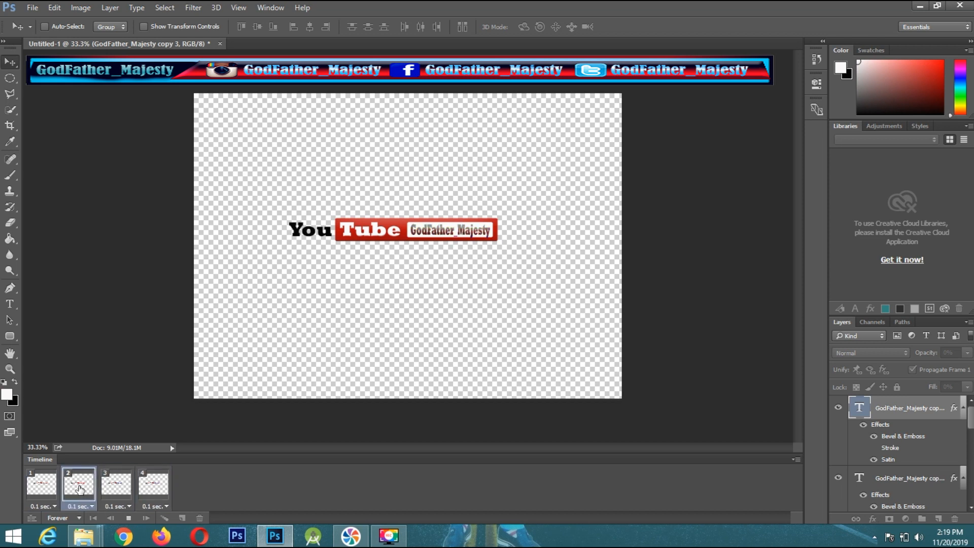
key("space")
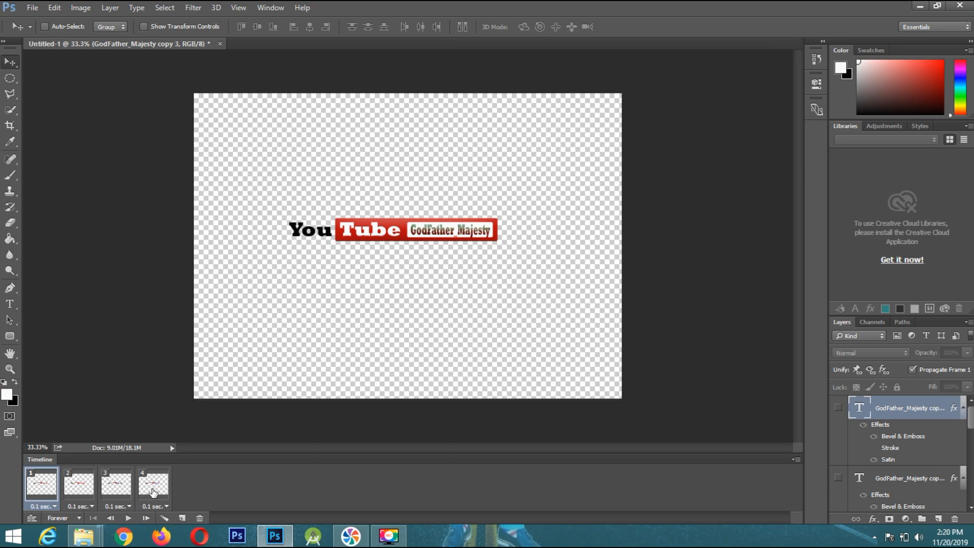
Step: Open the animation in Save for Web, fit the whole banner in the preview at 33.3%, and play it
left_click(32, 8)
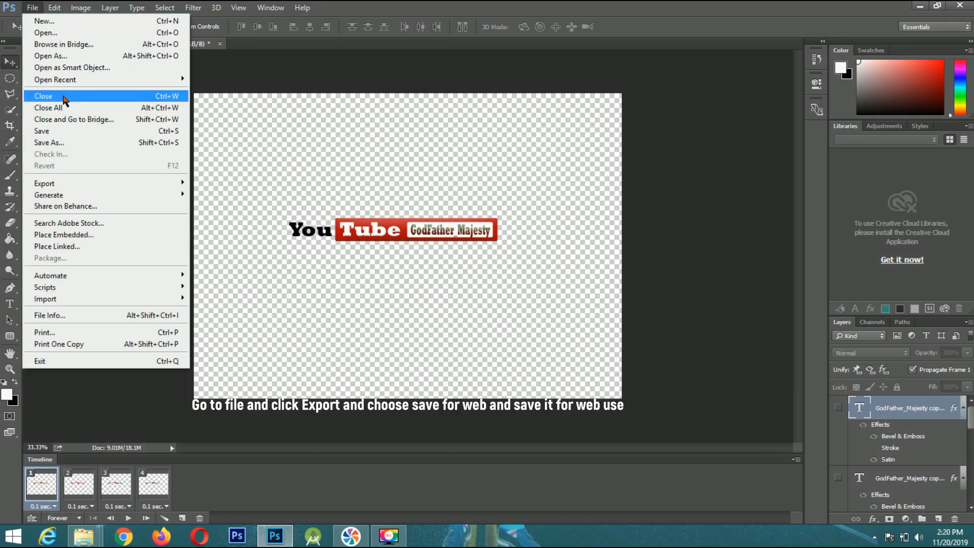
mouse_move(101, 183)
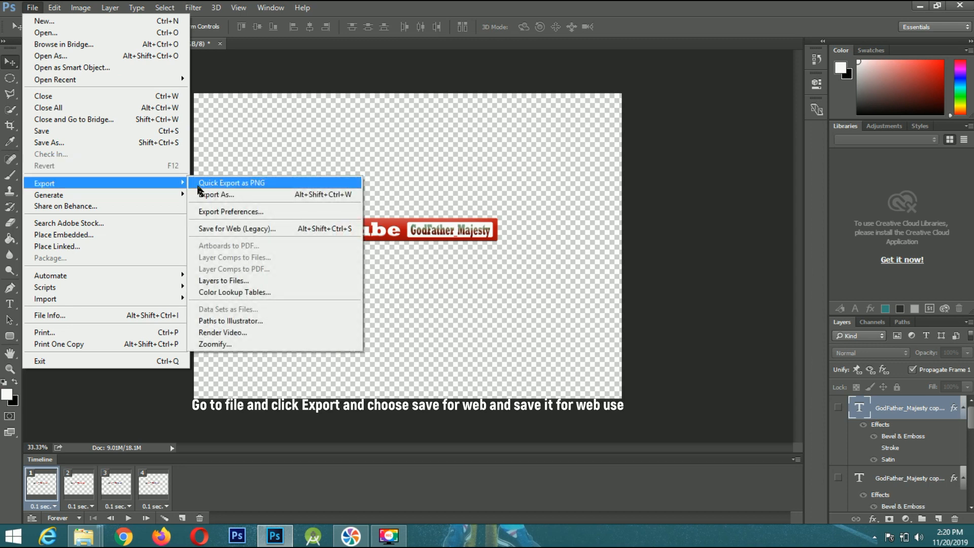
left_click(227, 231)
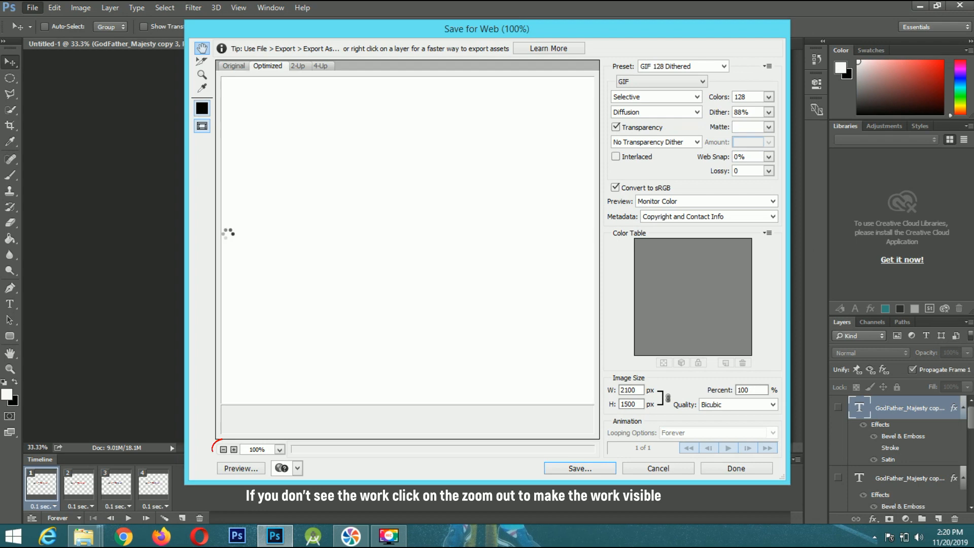
left_click(223, 449)
left_click(224, 449)
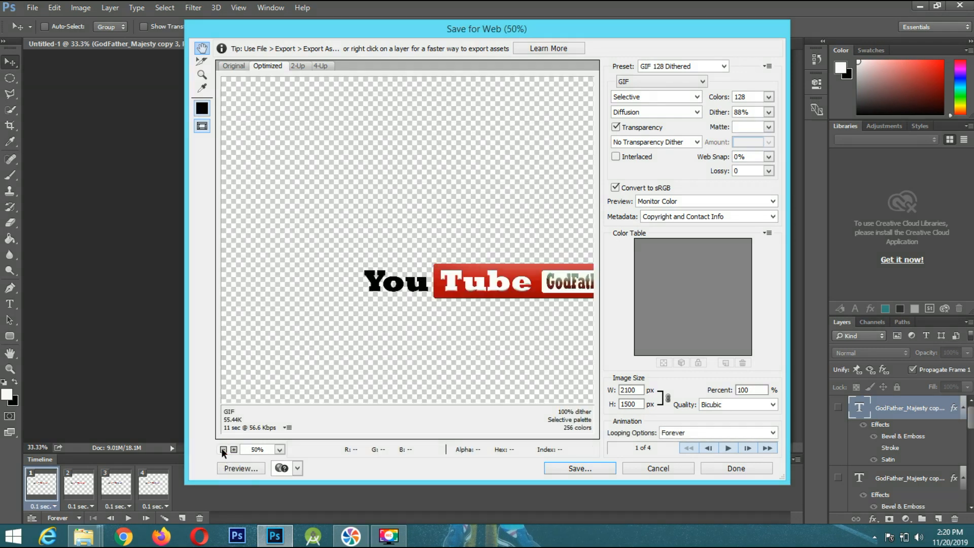
left_click(223, 449)
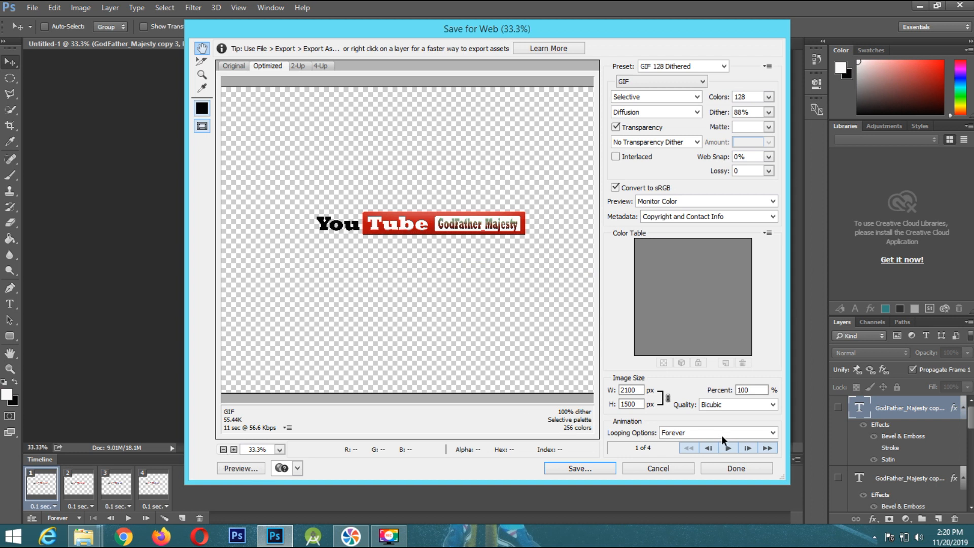
left_click(729, 448)
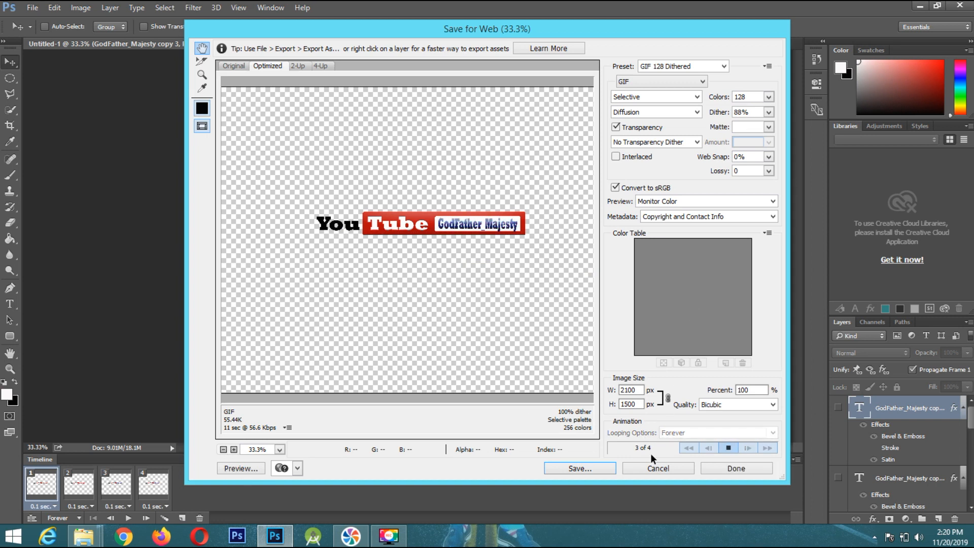
Step: Keep the GIF 128 Dithered preset with GIF format and save the animation to the Desktop as youtube
left_click(722, 67)
left_click(702, 79)
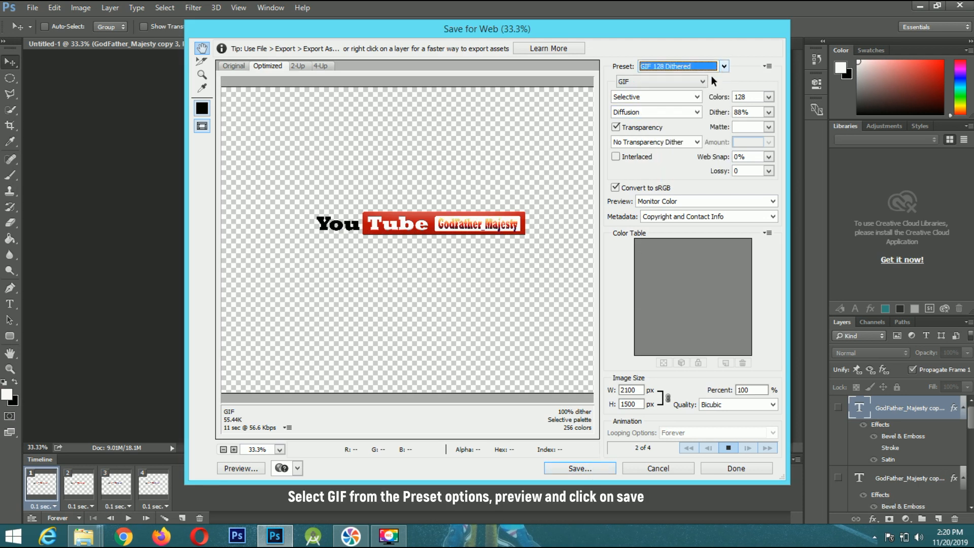
left_click(701, 81)
left_click(671, 86)
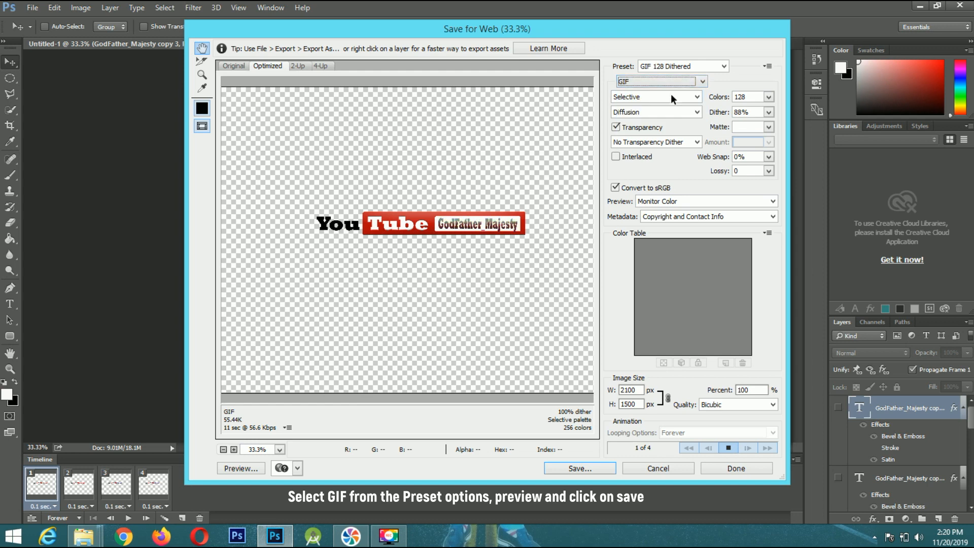
left_click(568, 464)
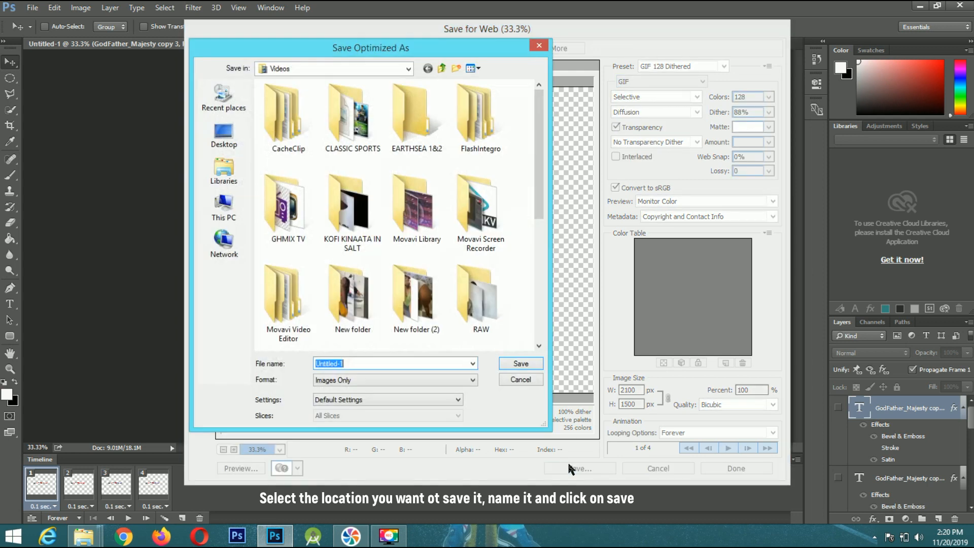
left_click(224, 135)
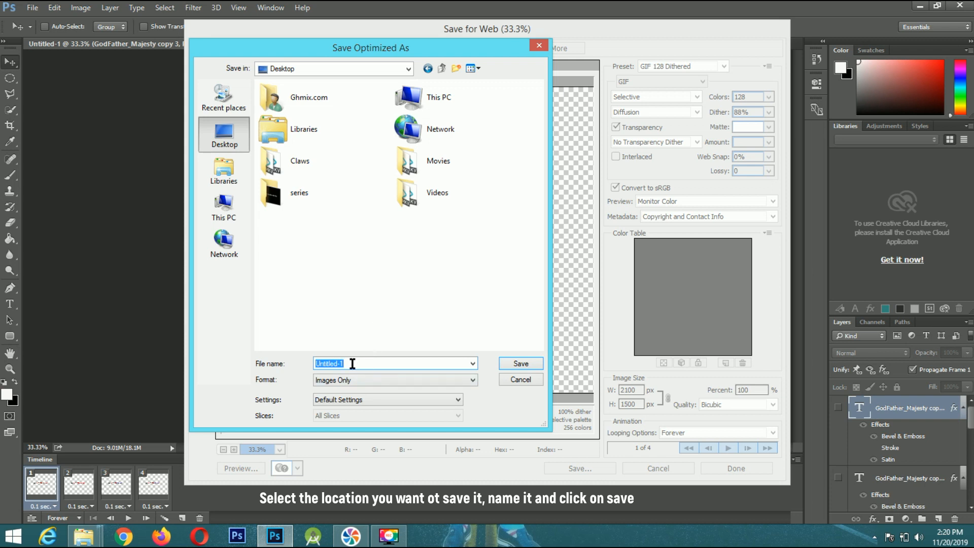
type("yo")
left_click(507, 363)
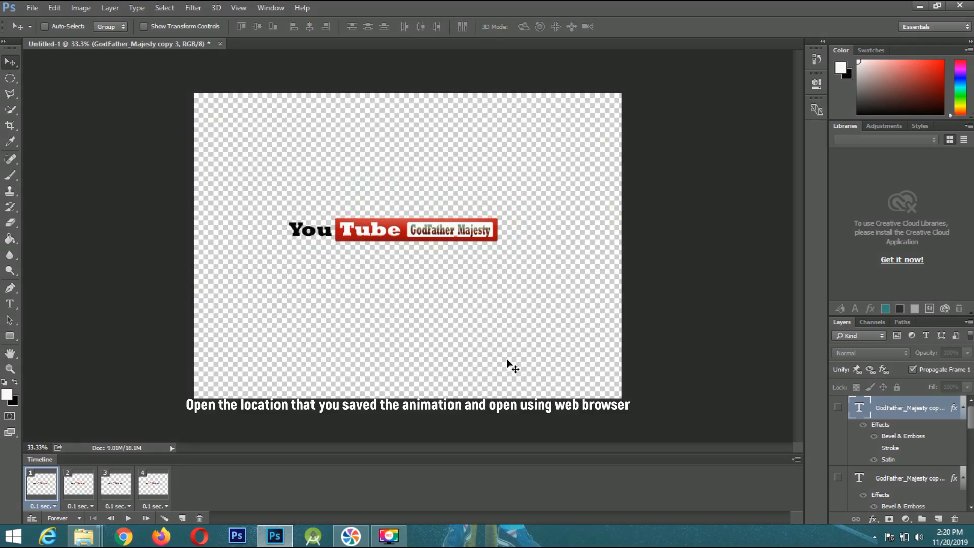
Step: Open youtube.gif from the desktop in Internet Explorer to check the looping animation, and close the browser
left_click(920, 6)
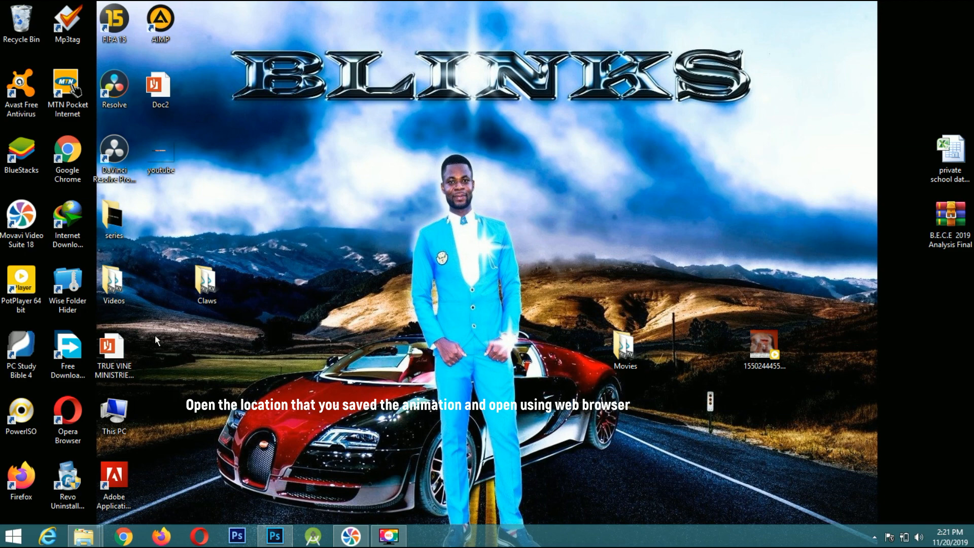
right_click(168, 151)
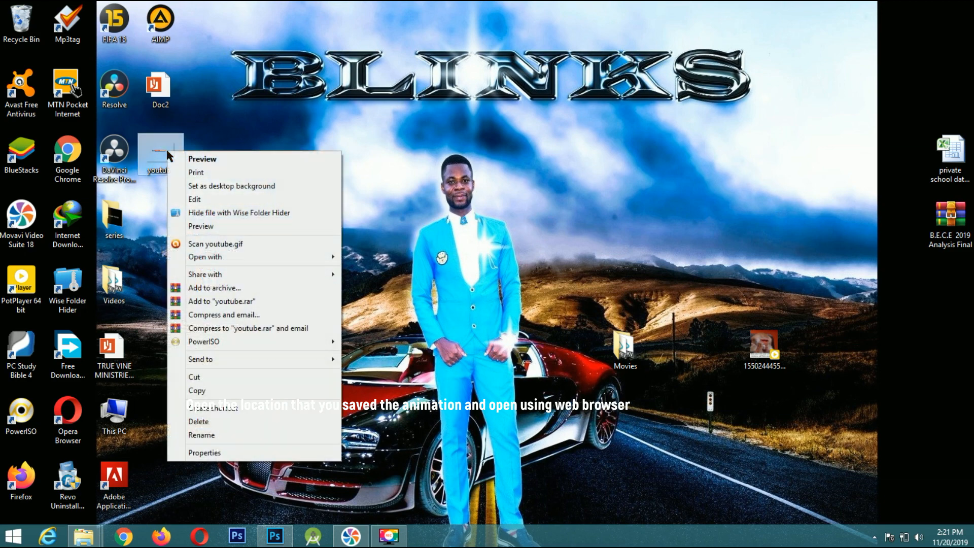
mouse_move(285, 256)
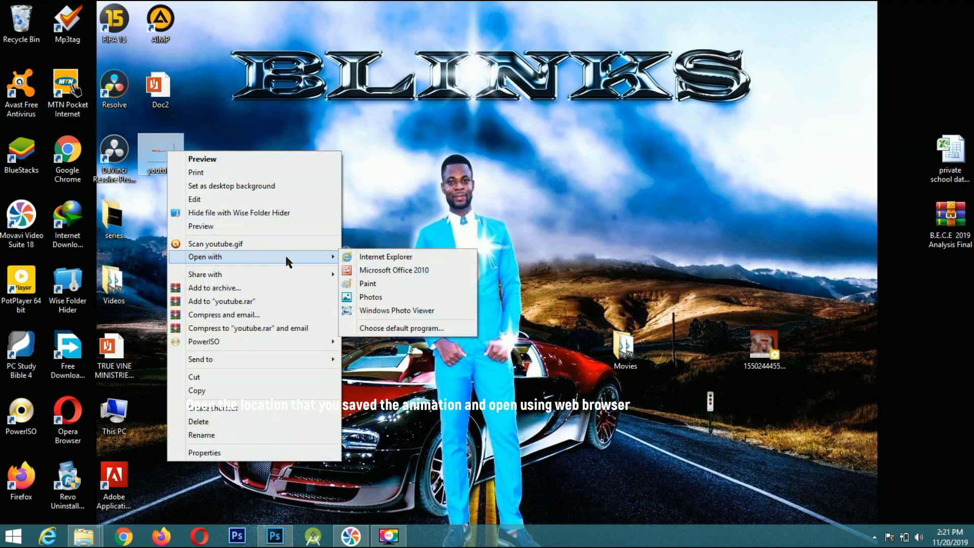
left_click(358, 258)
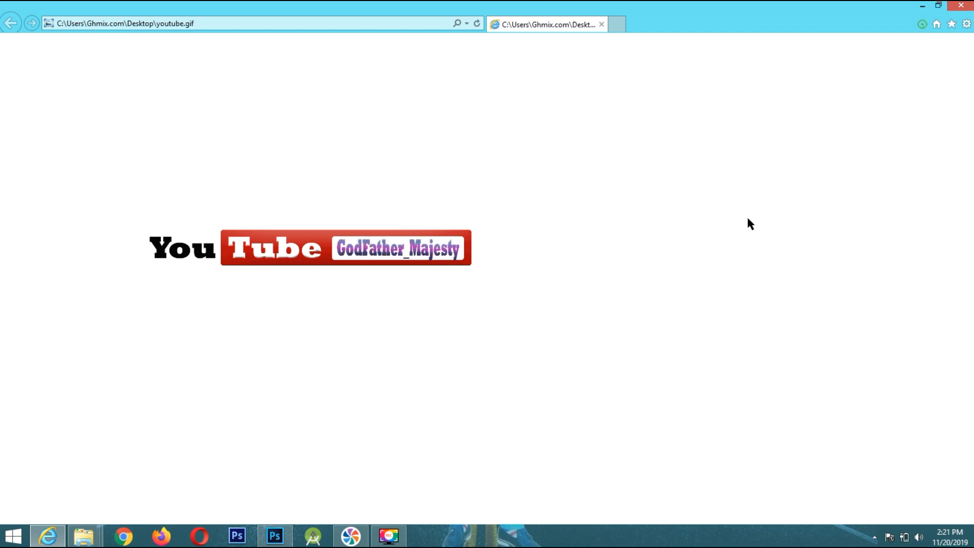
left_click(961, 7)
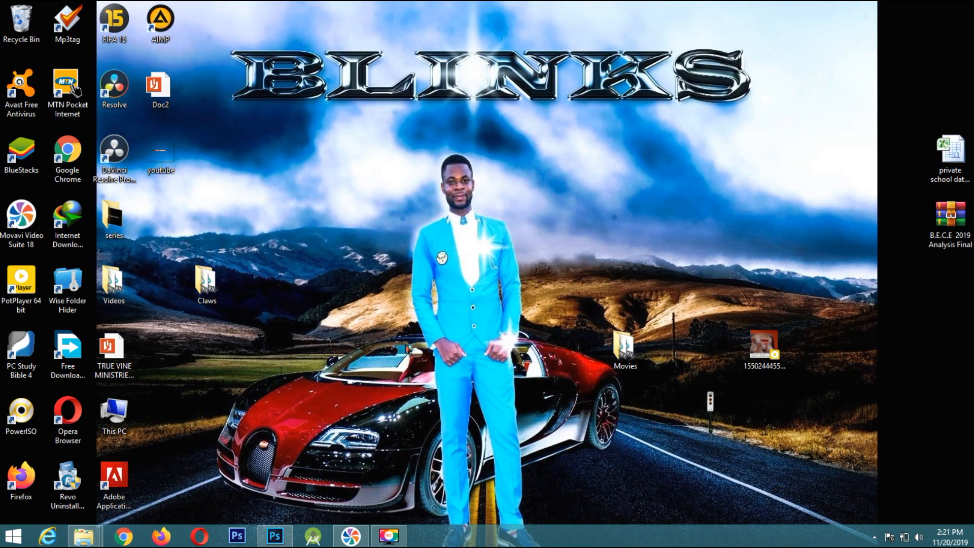
Step: Return to Photoshop and set up a video render named youtube.mp4 with the Desktop as its destination folder
mouse_move(275, 535)
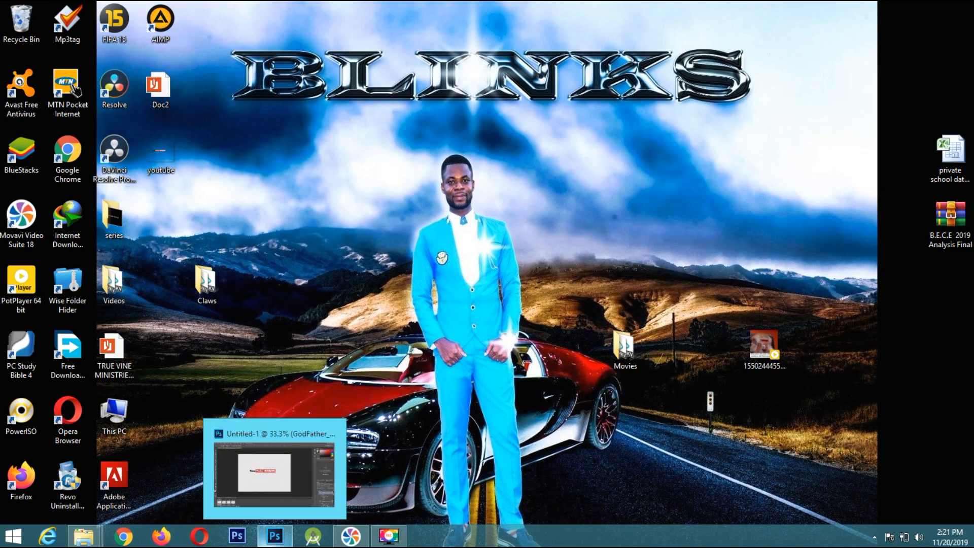
left_click(274, 535)
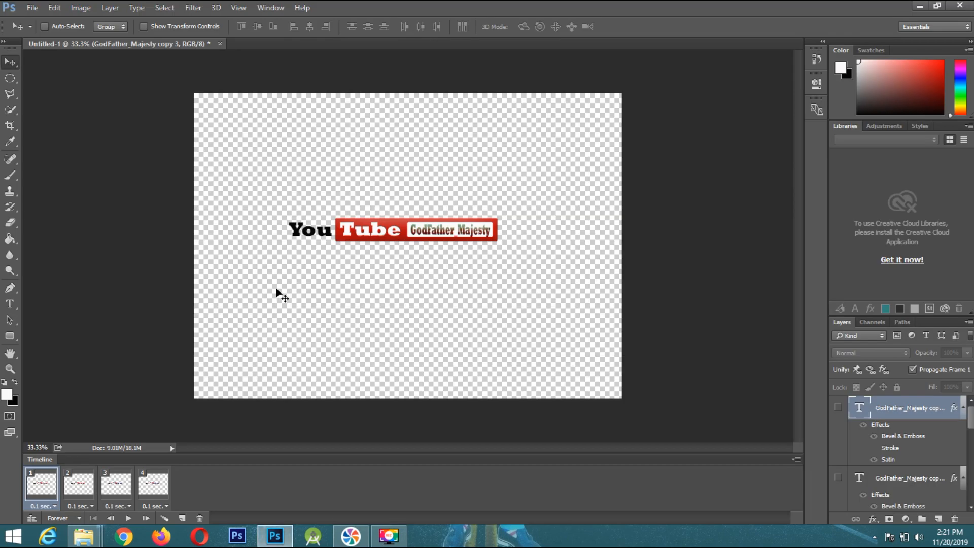
left_click(31, 9)
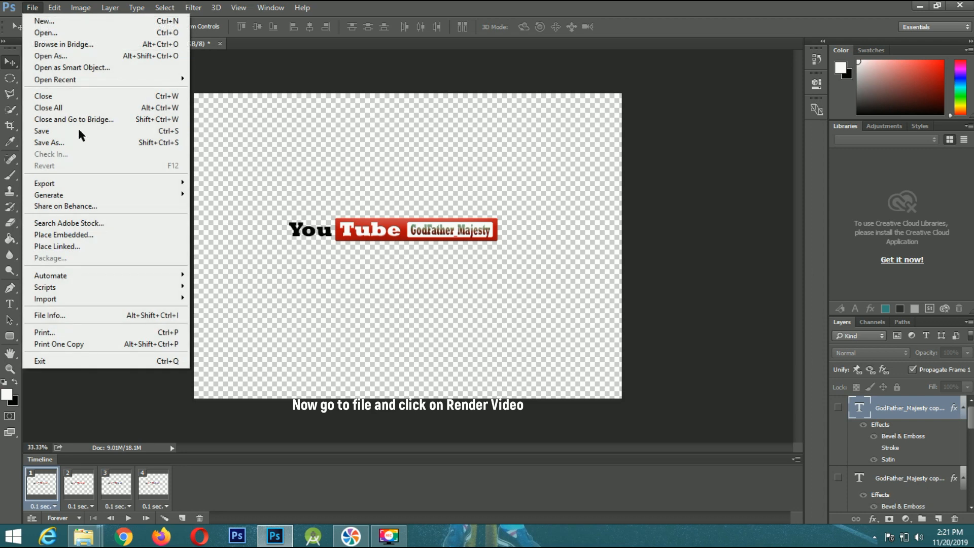
mouse_move(126, 185)
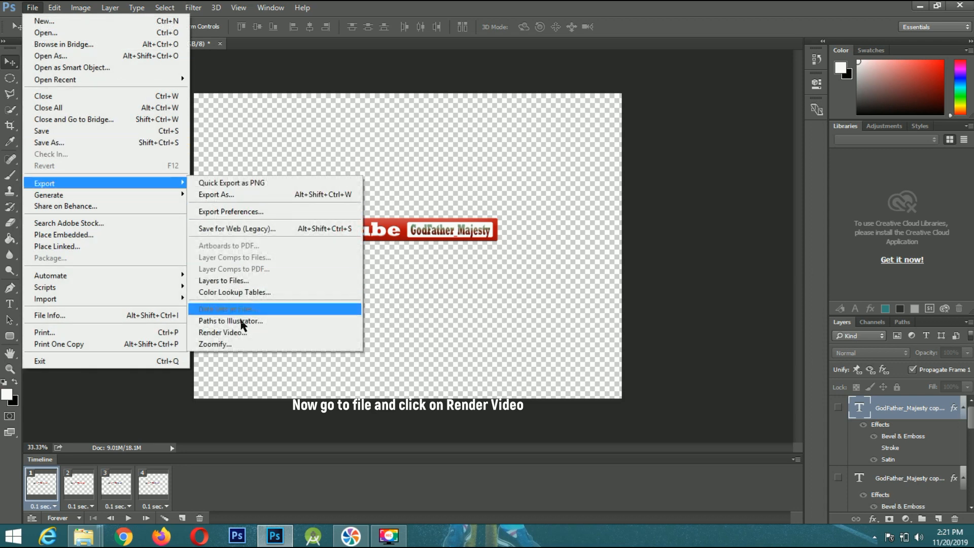
left_click(247, 336)
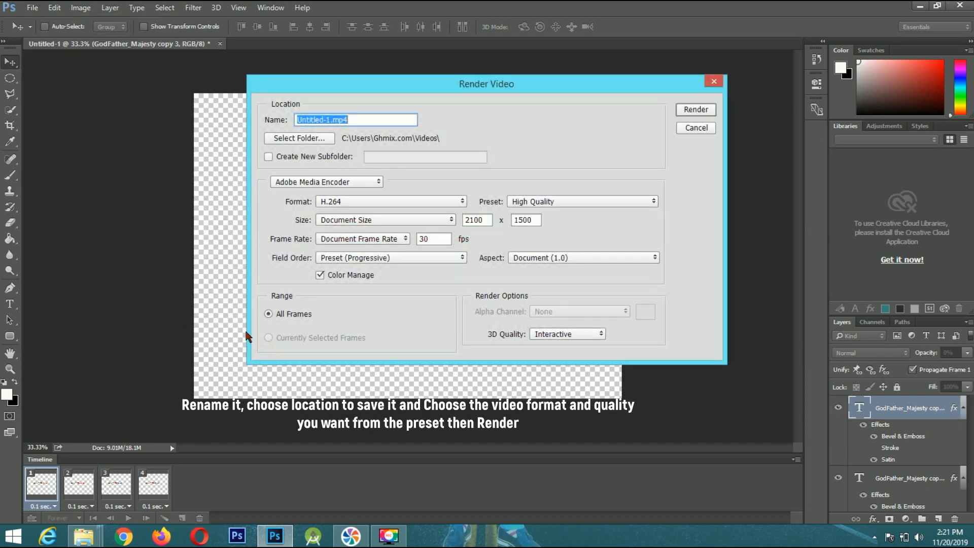
left_click(329, 122)
type("youtube")
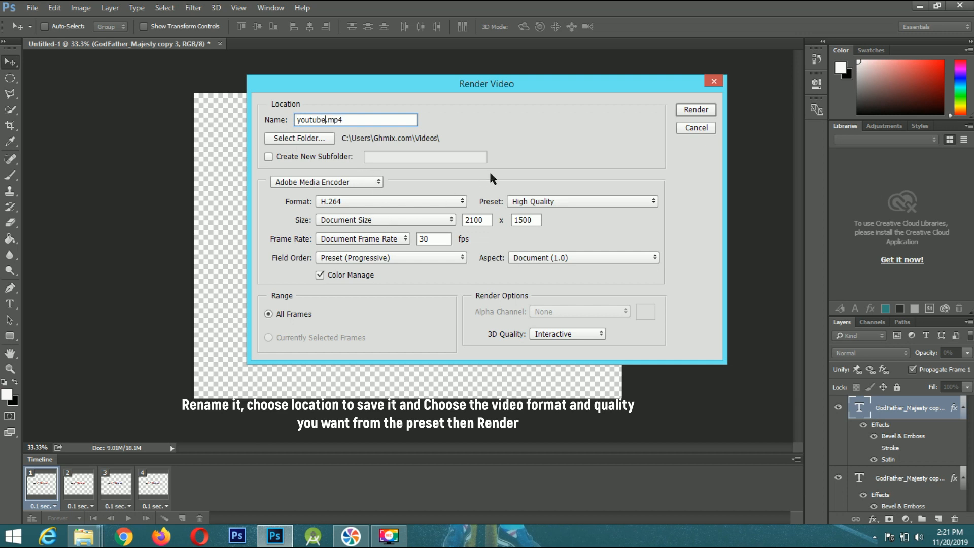
left_click(329, 142)
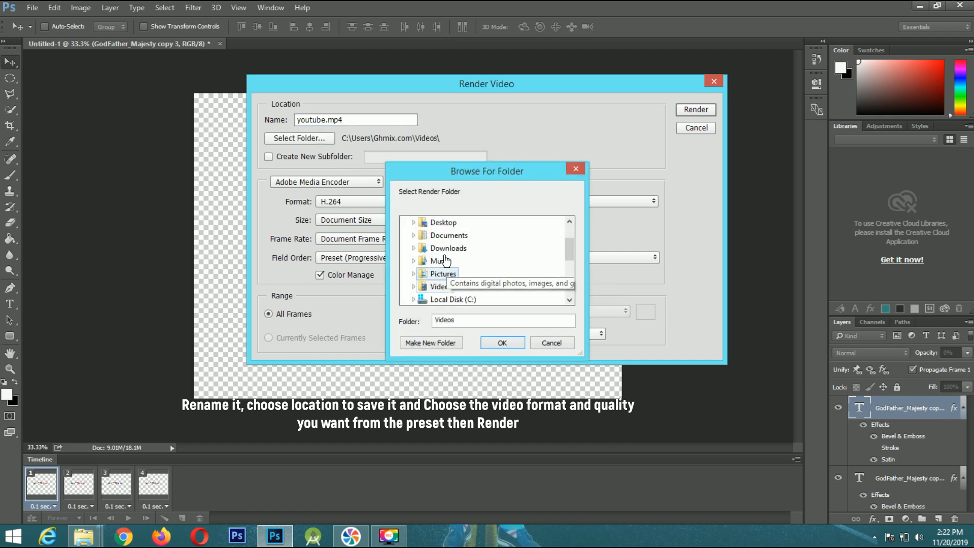
double_click(442, 222)
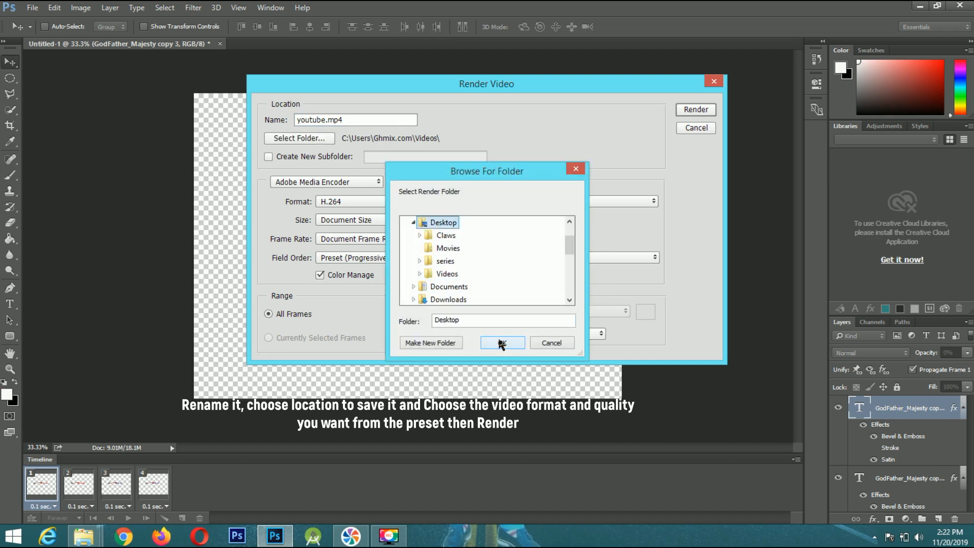
left_click(501, 343)
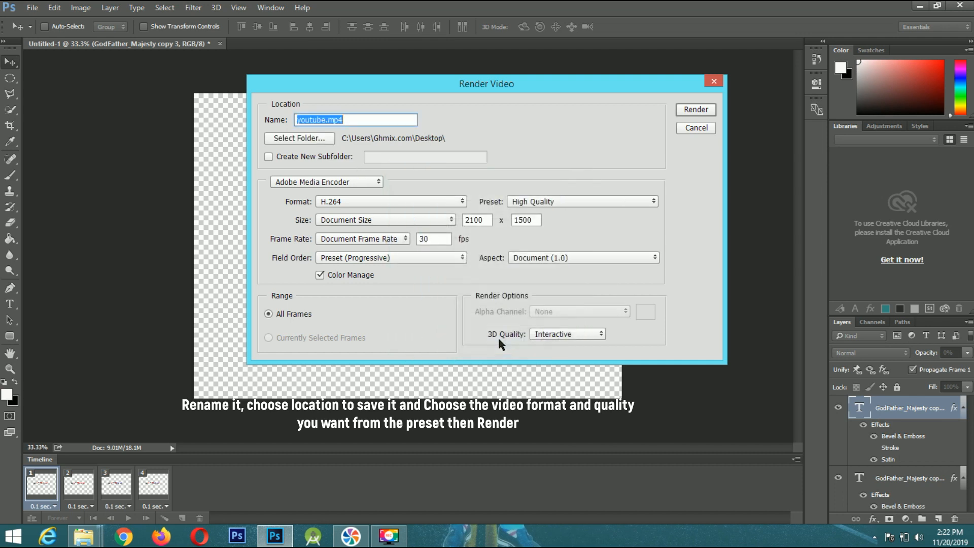
Step: Choose the High Quality preset for the H.264 format and render the video
left_click(592, 202)
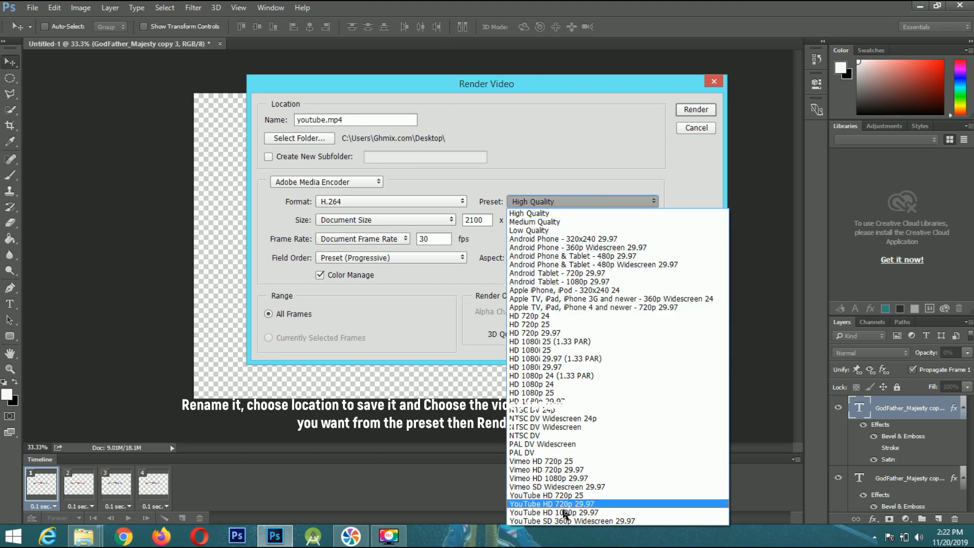
left_click(532, 213)
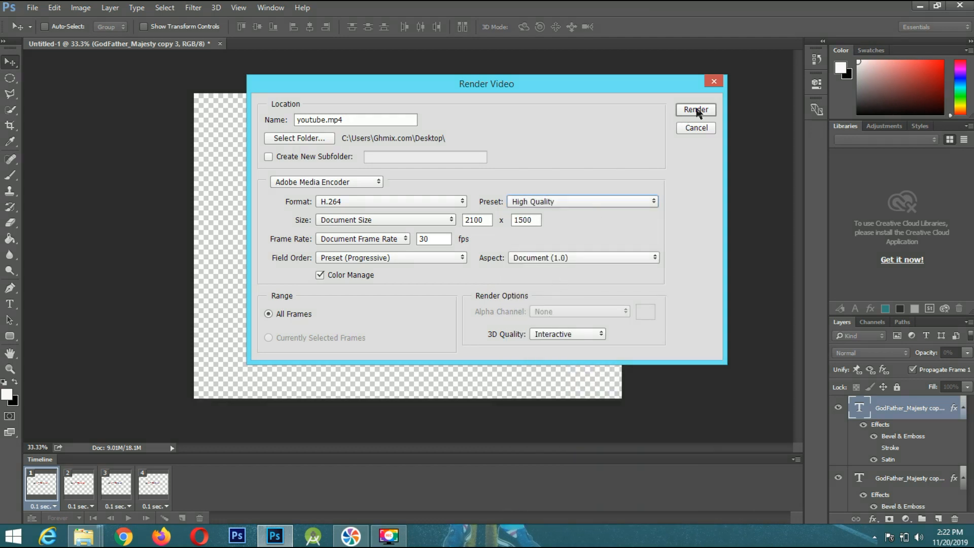
left_click(697, 110)
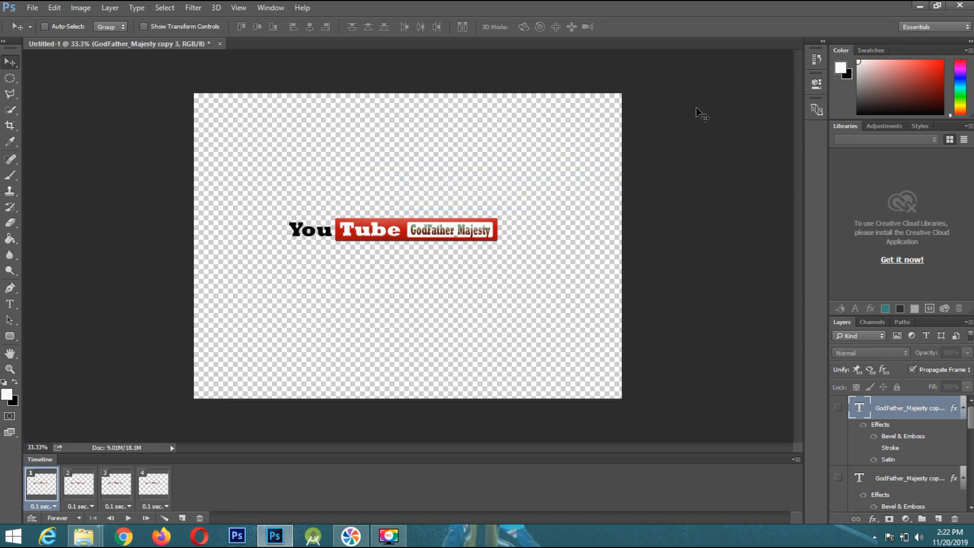
Step: Play the rendered youtube video from the desktop in PotPlayer to check it, and close the player
left_click(920, 7)
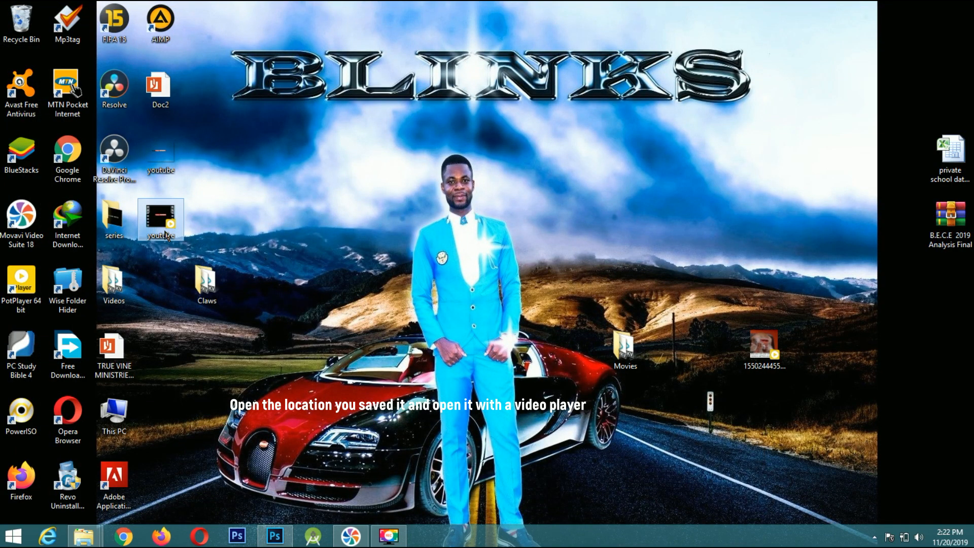
double_click(165, 234)
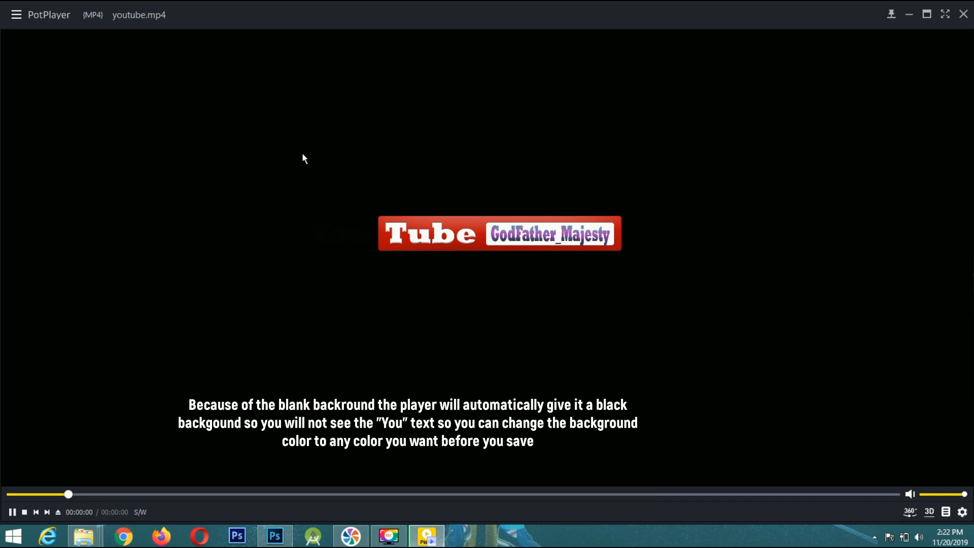
left_click(964, 14)
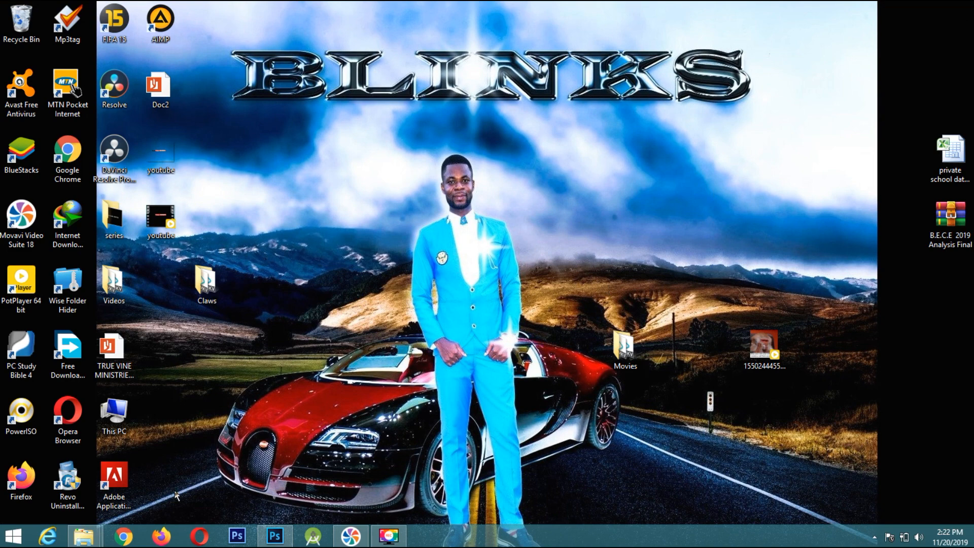
Step: Return to Photoshop and show the black background layer, Layer 0, behind the banner
left_click(275, 536)
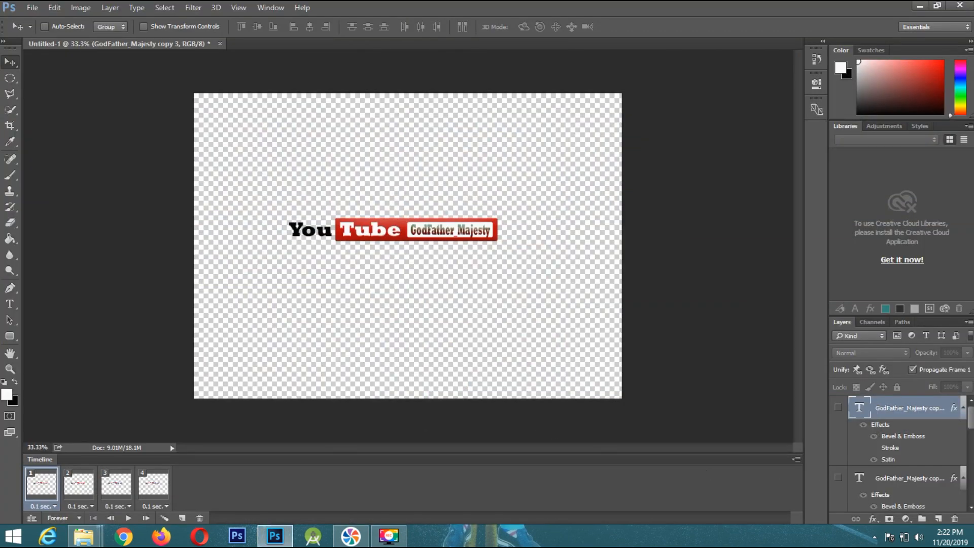
scroll(898, 452, "down", 2)
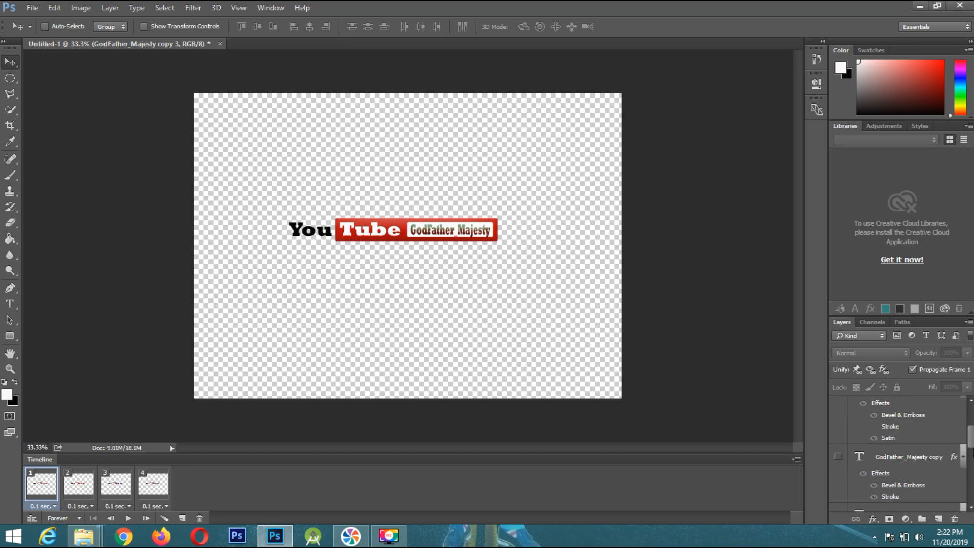
scroll(971, 445, "down", 4)
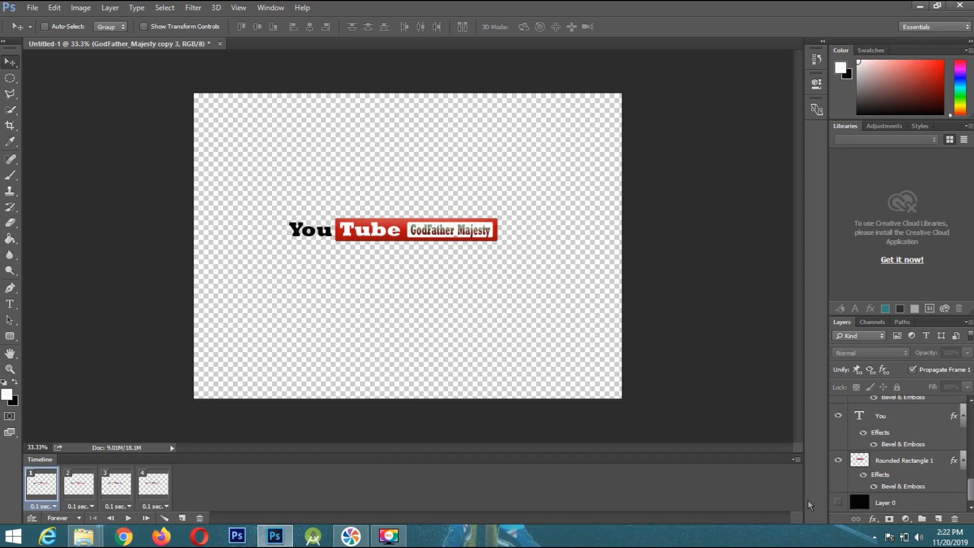
left_click(838, 503)
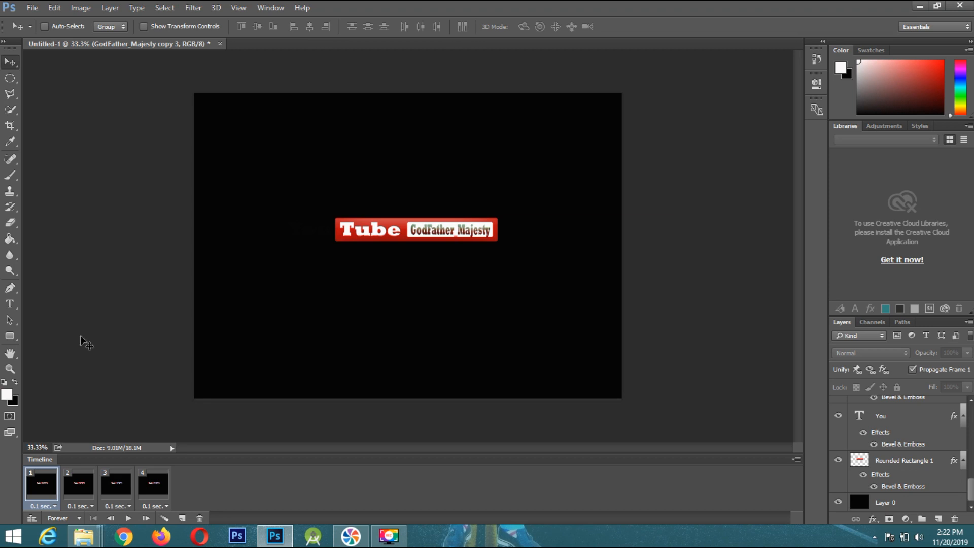
Step: Fill the background layer, Layer 0, with the white foreground color using the Paint Bucket tool
left_click(9, 238)
left_click(893, 501)
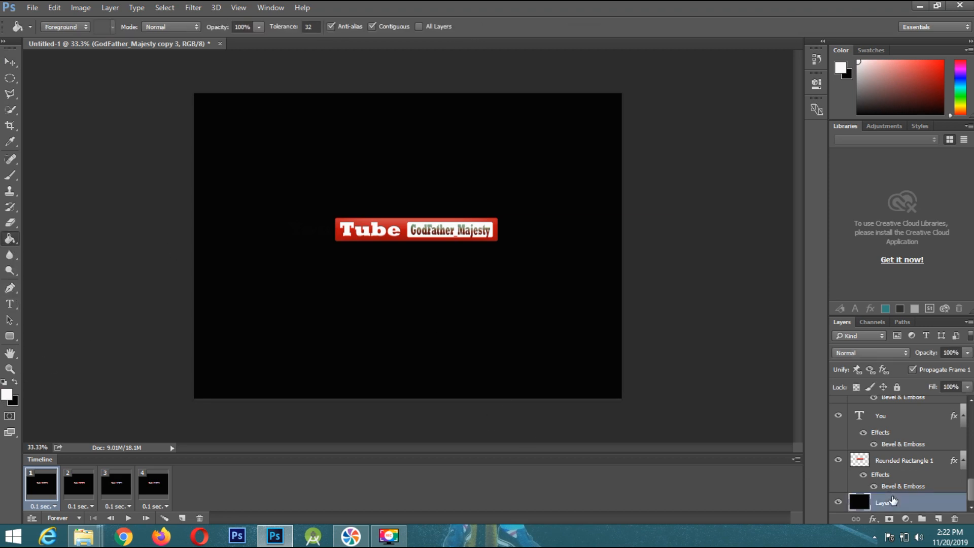
left_click(592, 303)
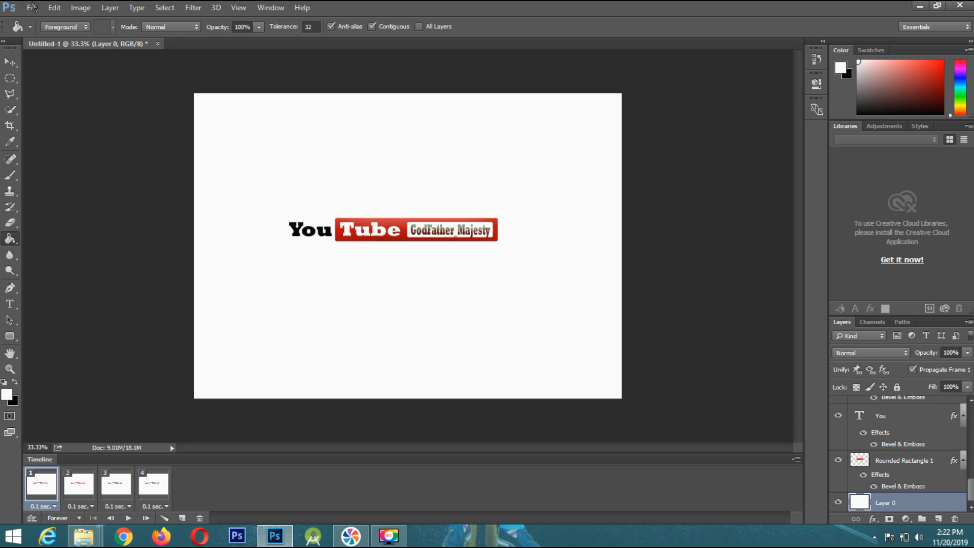
Step: Render the white-background animation of all frames as an H.264 High Quality video named youtube 2 on the Desktop
left_click(32, 7)
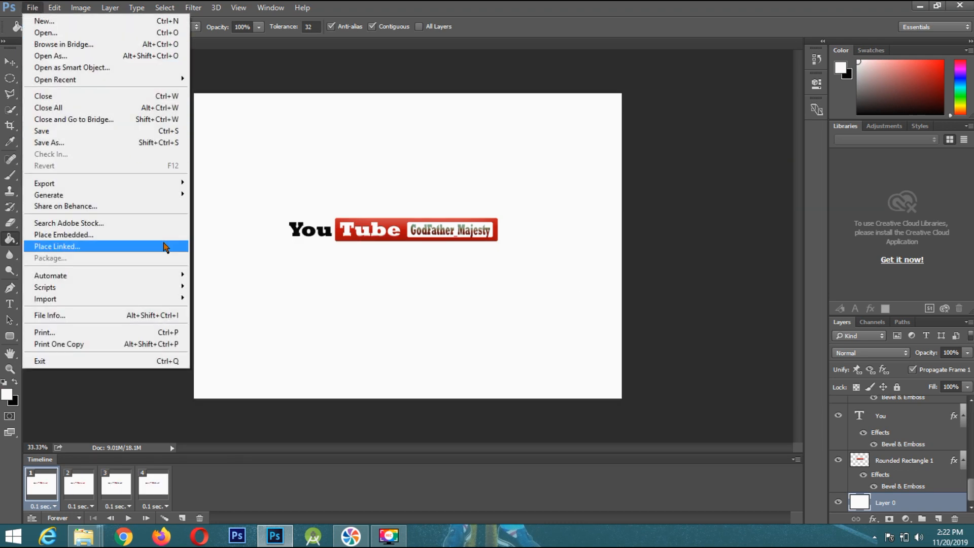
mouse_move(179, 182)
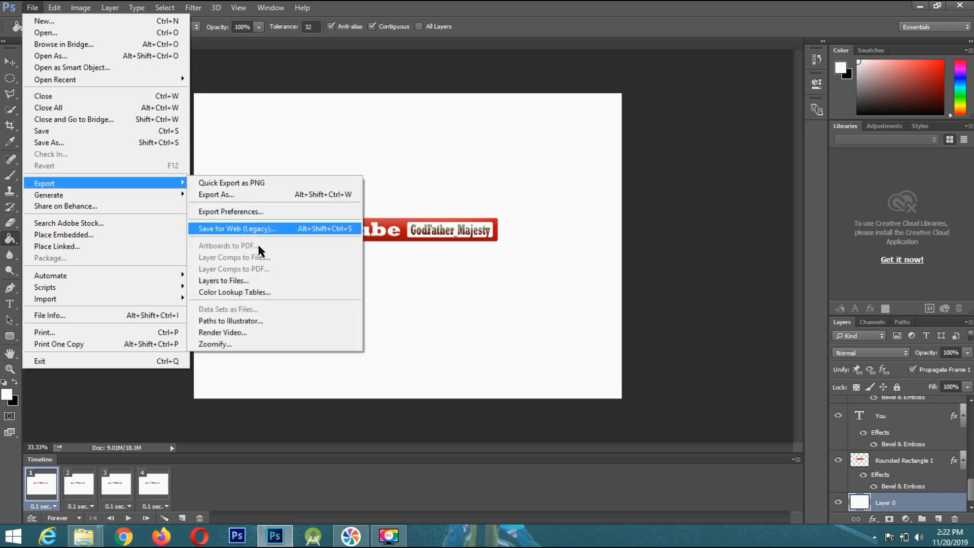
left_click(265, 333)
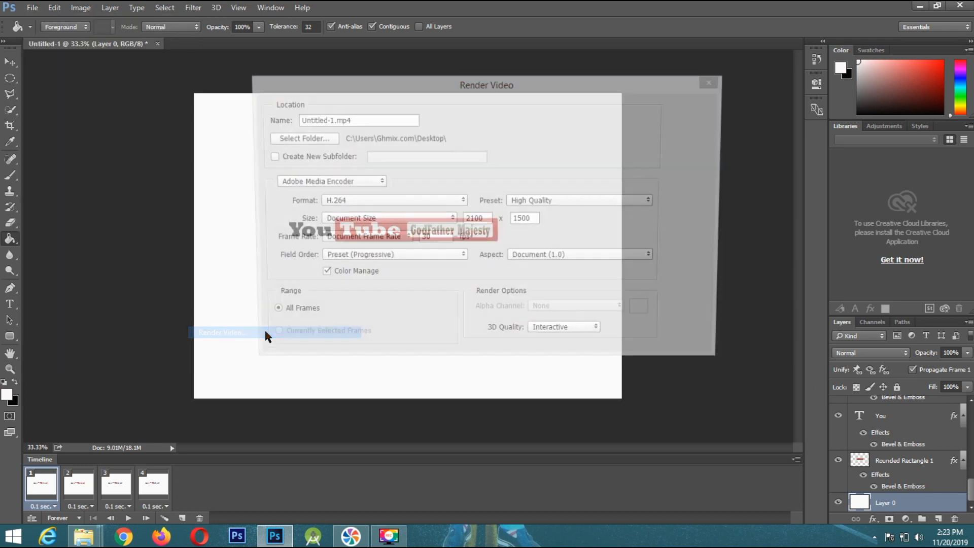
double_click(329, 120)
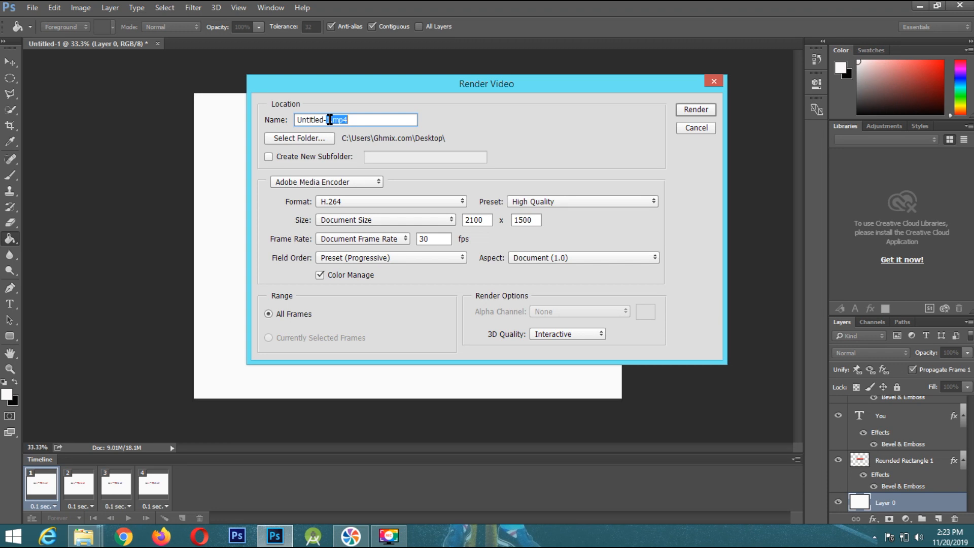
left_click_drag(330, 120, 303, 121)
left_click(329, 119)
type("youtube 2")
left_click(696, 110)
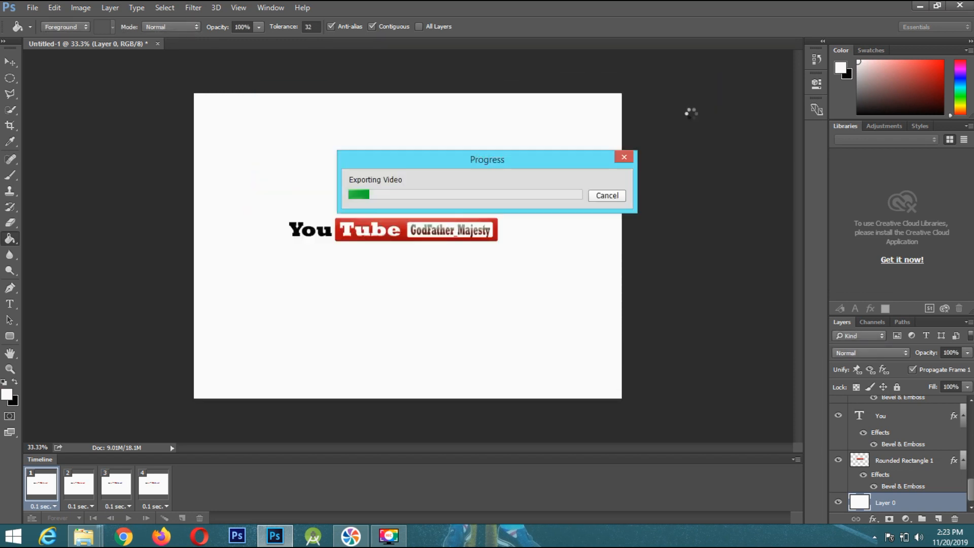
Step: Minimize Photoshop, play the rendered youtube 2 video from the desktop in PotPlayer, and close the player
left_click(921, 6)
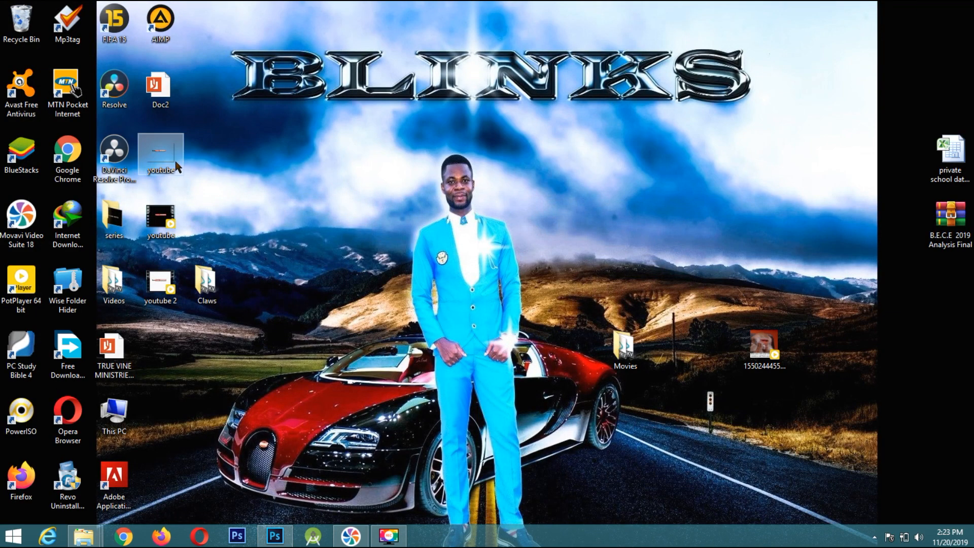
left_click(165, 276)
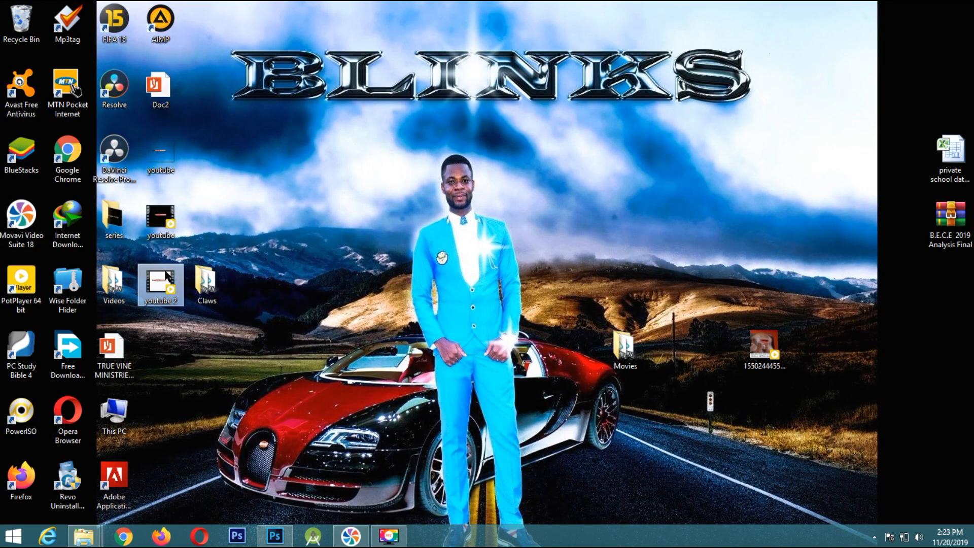
double_click(166, 276)
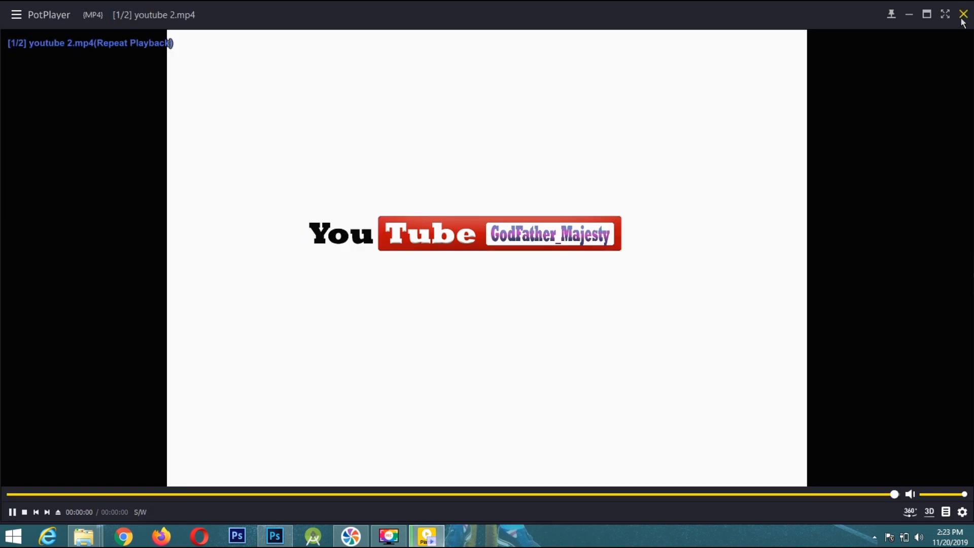
left_click(963, 15)
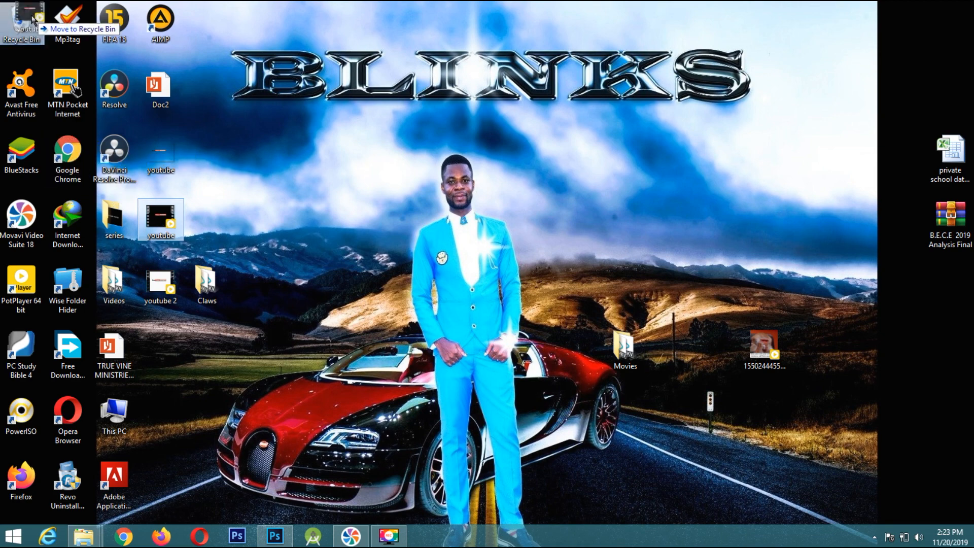
Step: Delete the black-background youtube video from the desktop, and replay youtube 2 in PotPlayer before closing the player
key("Delete")
double_click(162, 286)
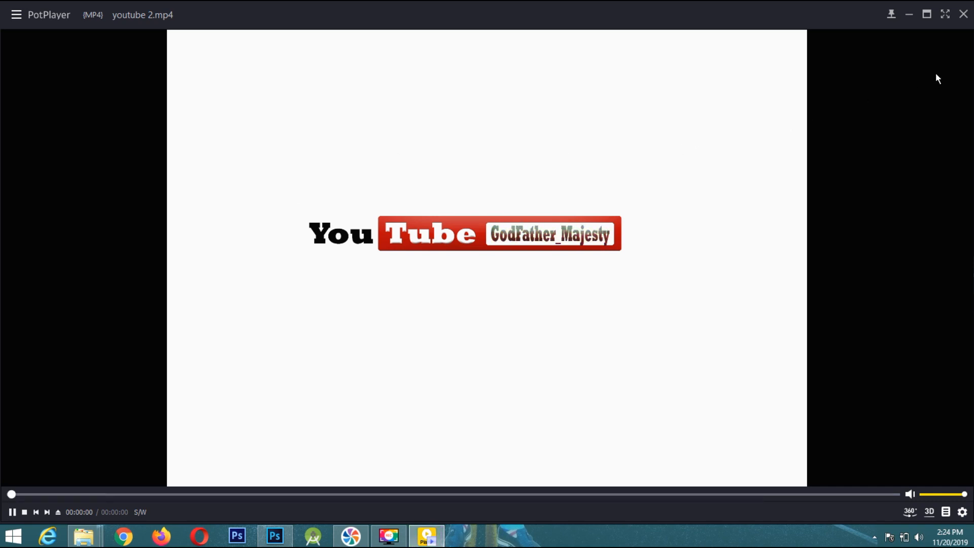
left_click(965, 18)
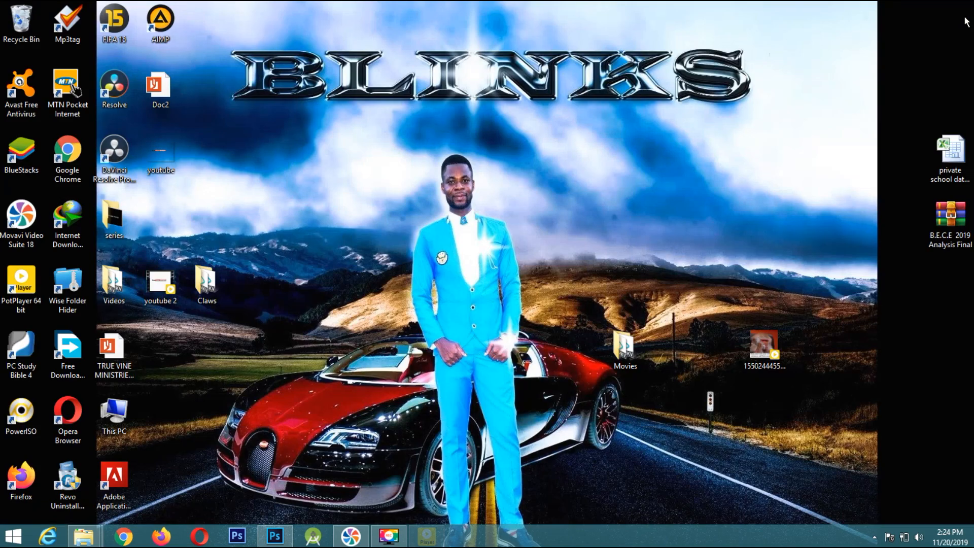